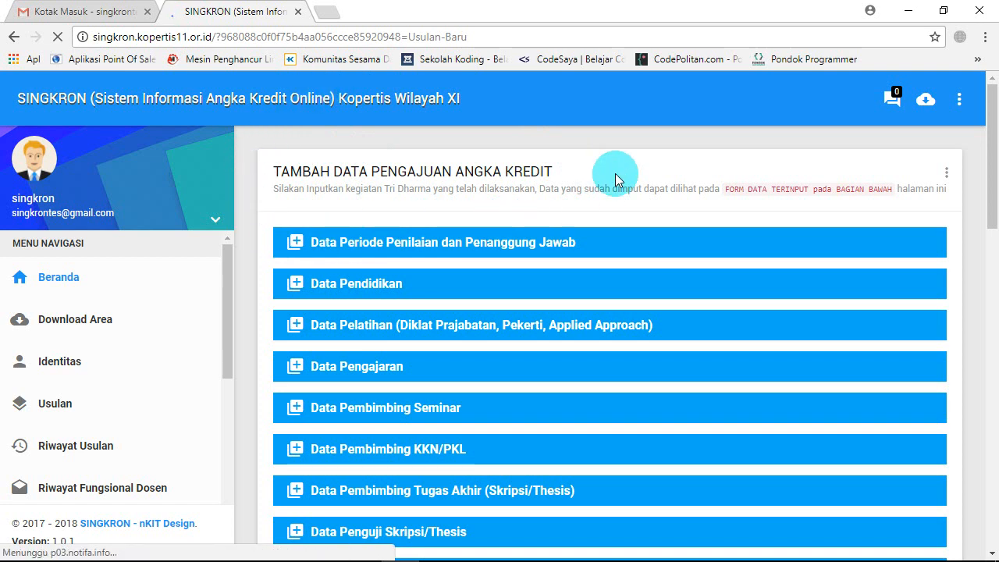
- Expand the Data Periode Penilaian dan Penanggung Jawab section and set Tanggal Awal Penilaian to 01/01/2007
click(595, 243)
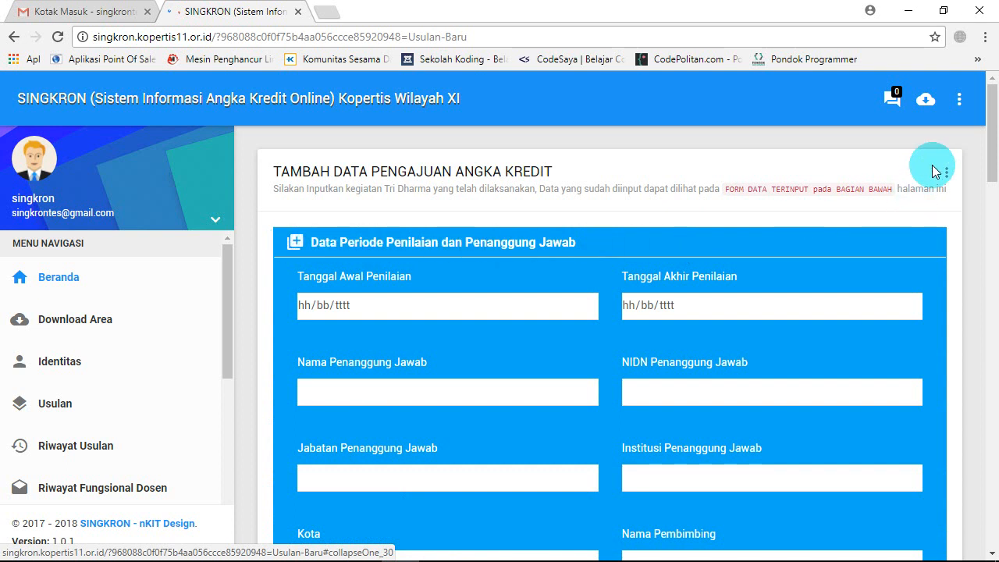
drag(993, 136, 997, 158)
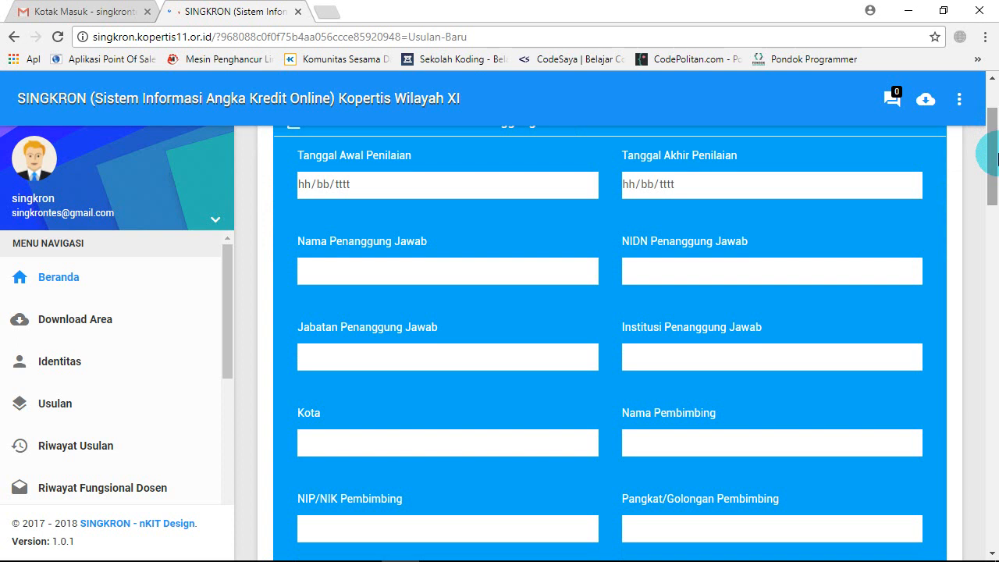
click(585, 186)
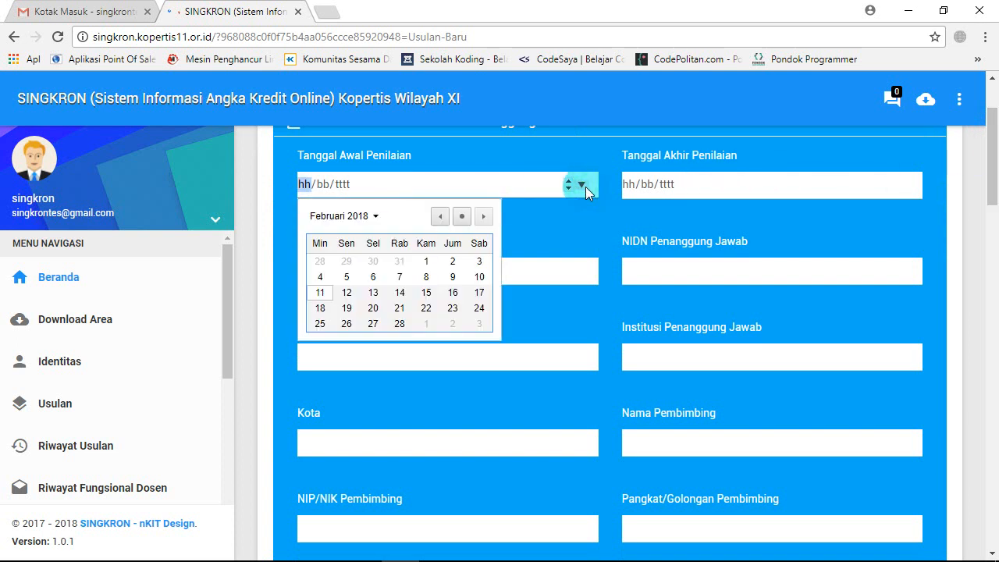
click(373, 217)
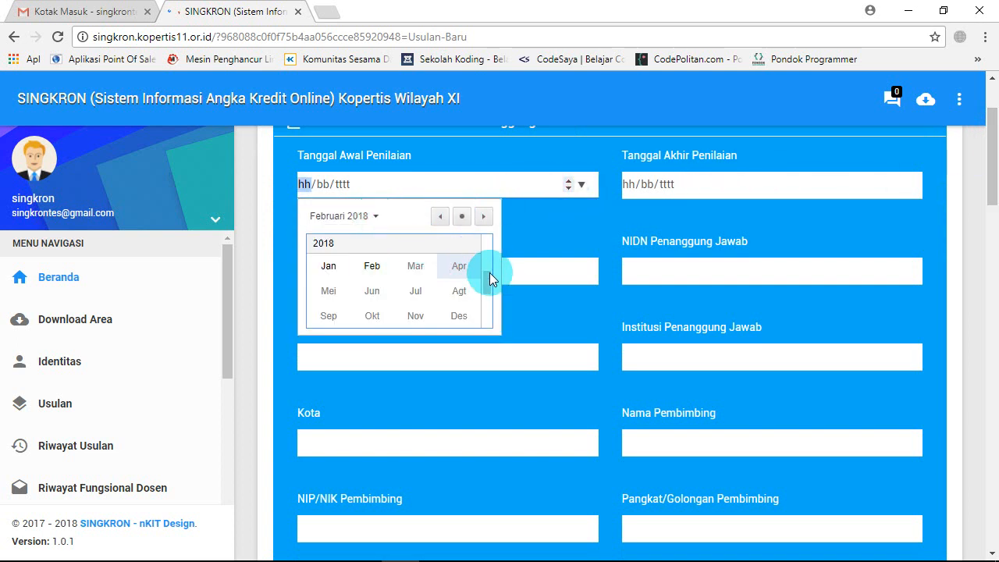
drag(488, 274, 488, 316)
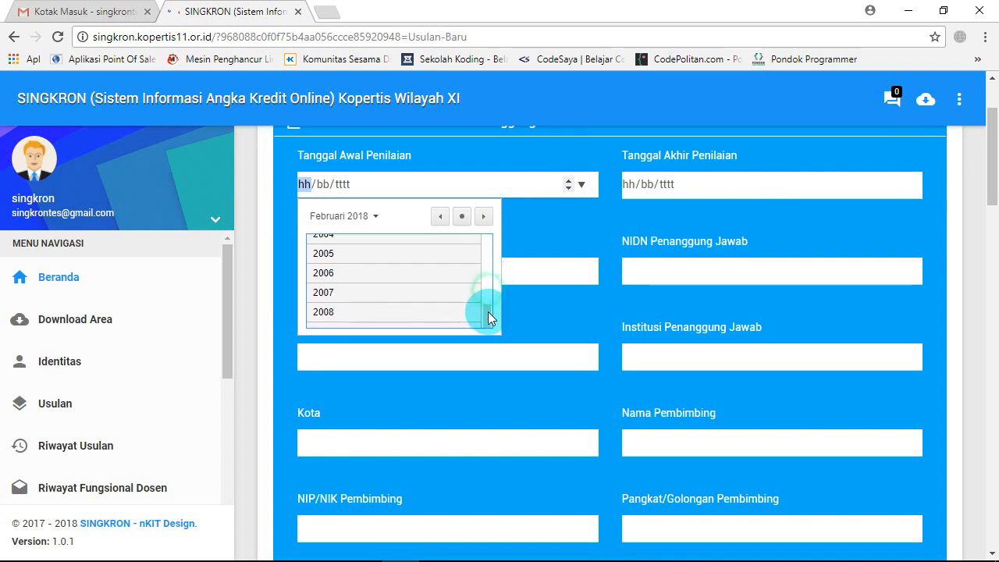
click(385, 292)
click(329, 263)
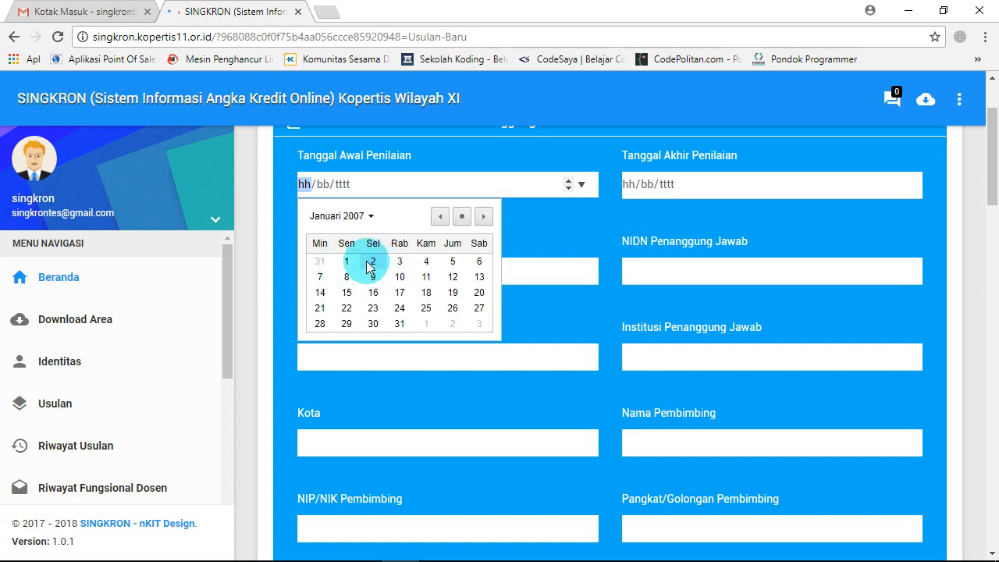
click(345, 262)
- Set Tanggal Akhir Penilaian to 28/02/2007
click(900, 187)
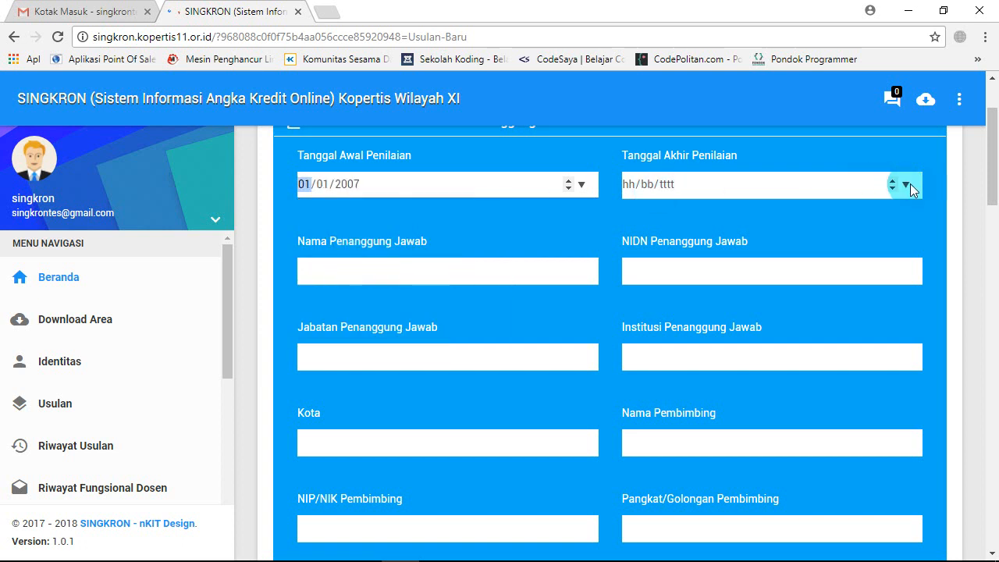
click(905, 184)
click(700, 216)
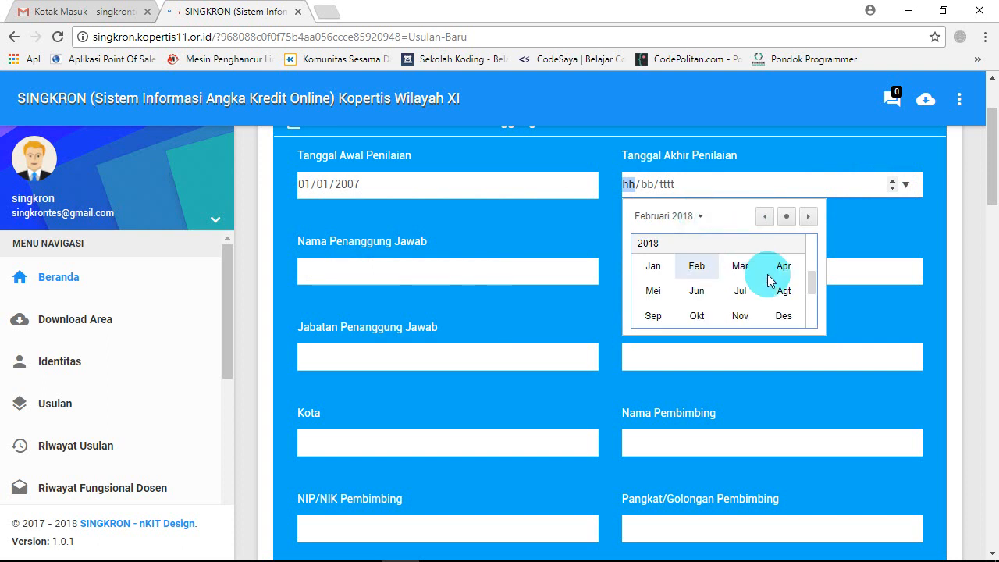
click(813, 242)
scroll(813, 246, up, 3)
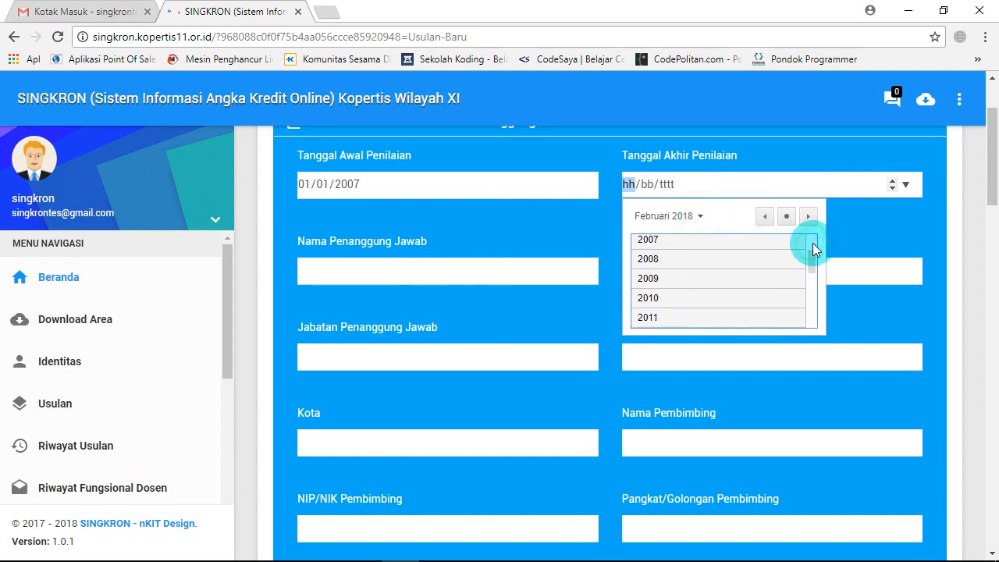
click(801, 240)
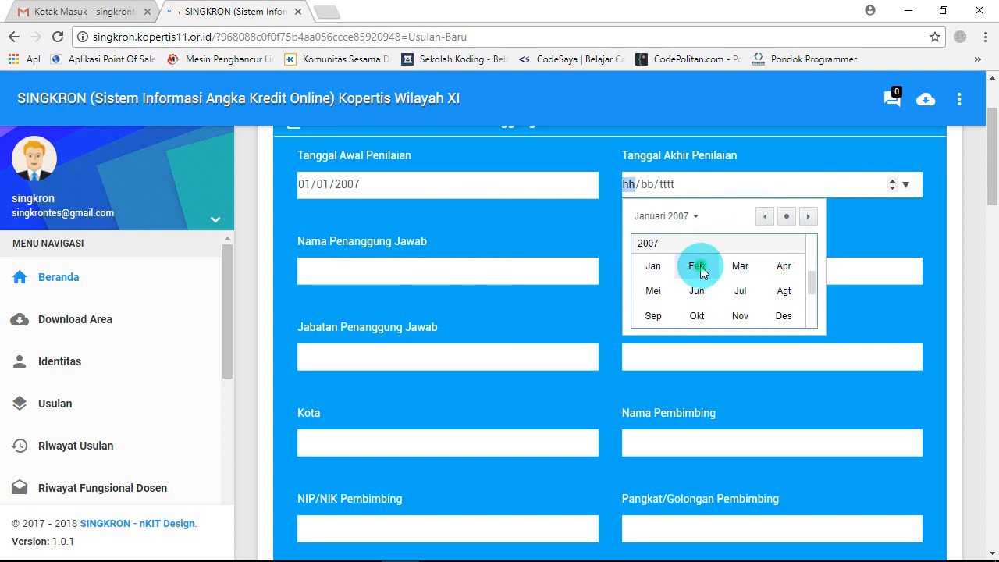
click(696, 266)
click(724, 324)
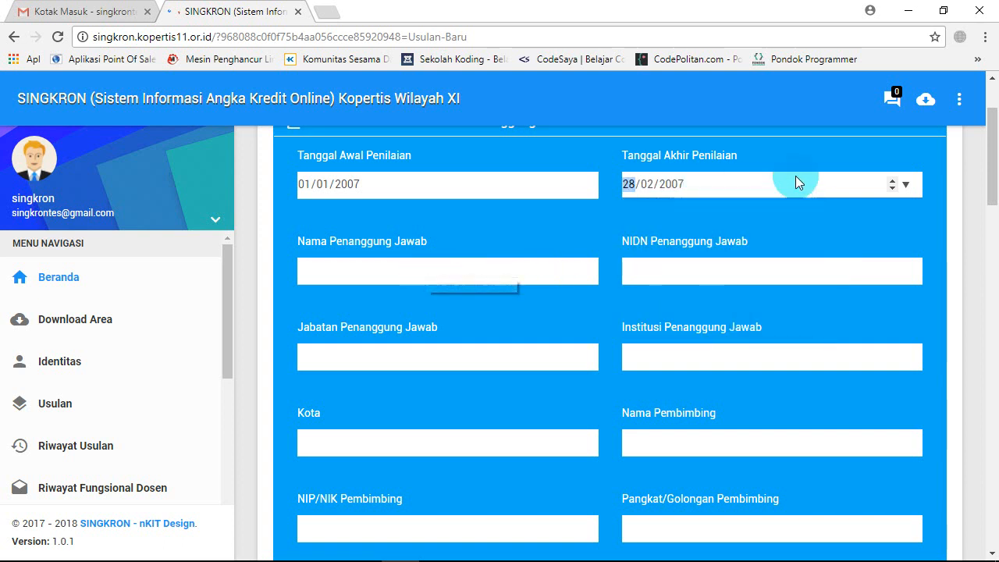
- Enter the responsible person's name in Nama Penanggung Jawab and their ID number in NIDN Penanggung Jawab
click(476, 263)
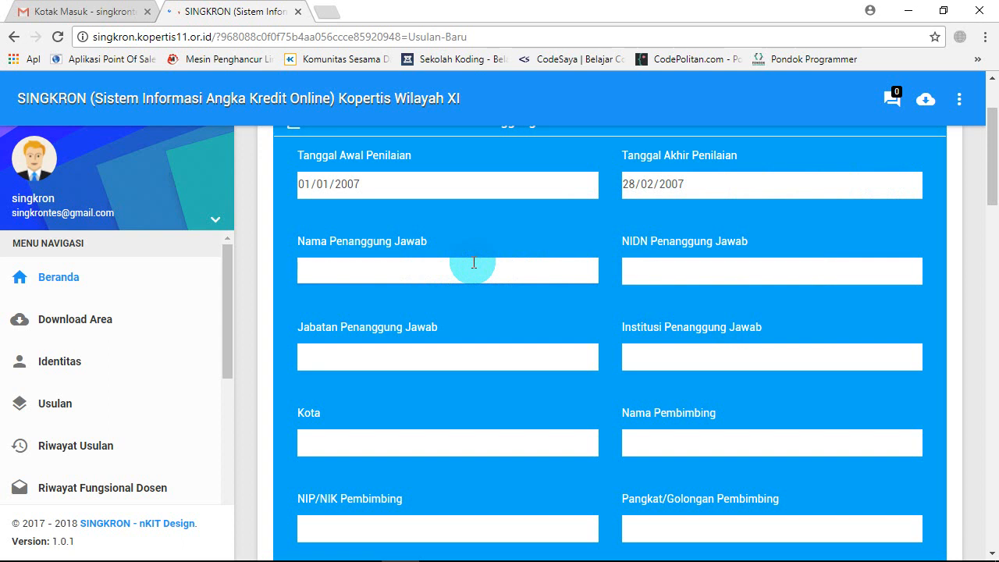
text(s)
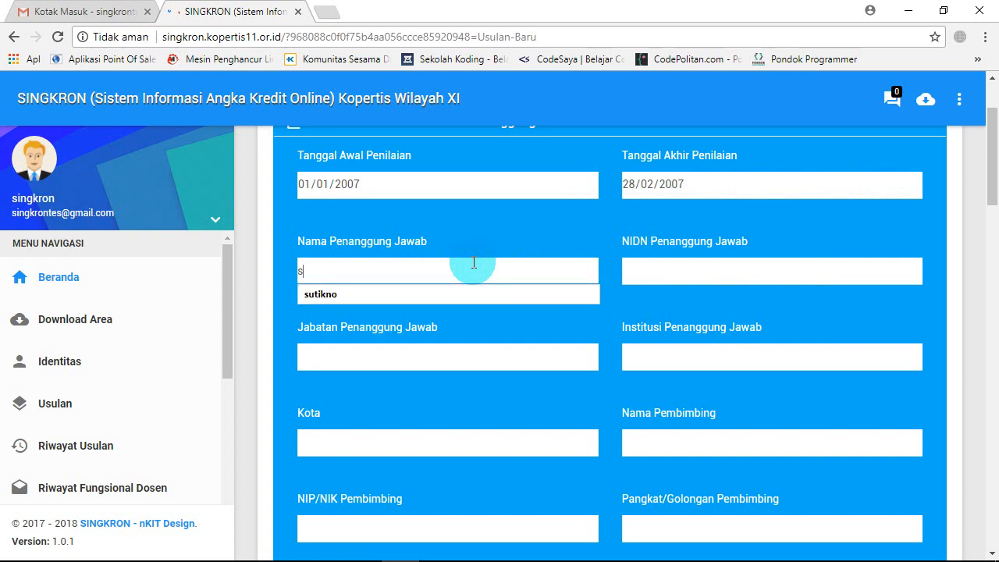
key(Down)
key(Return)
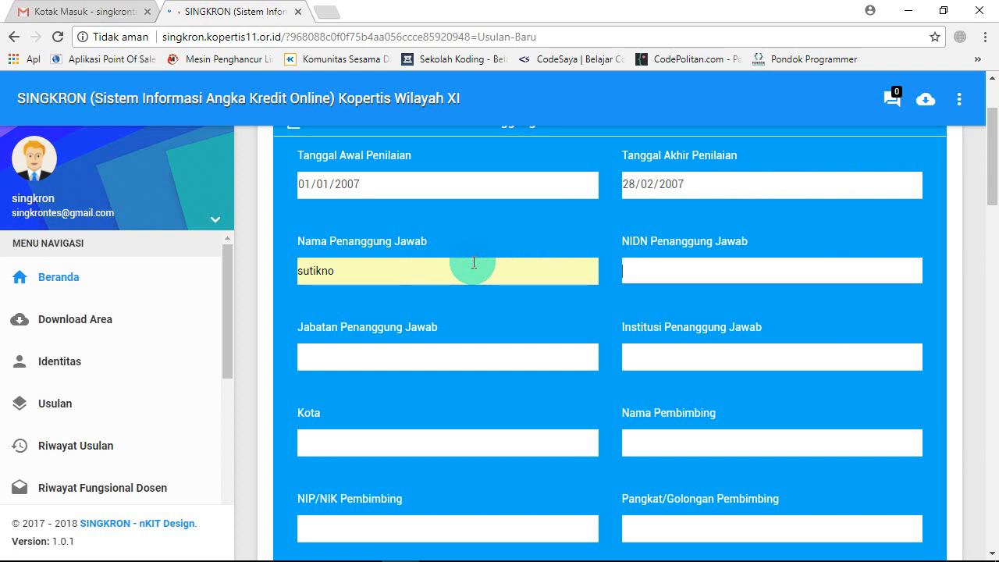
key(Tab)
text(2233445)
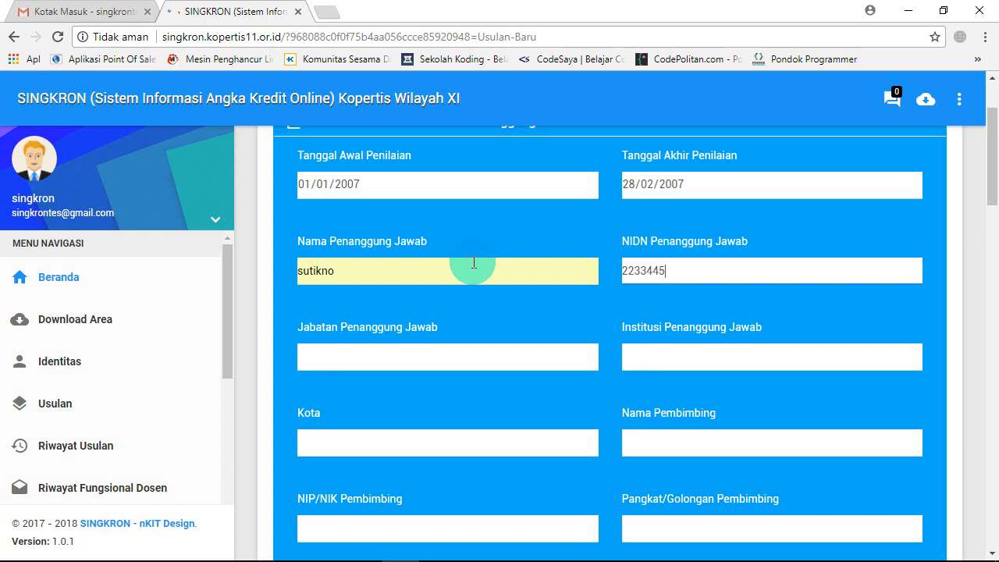
text(566)
key(Tab)
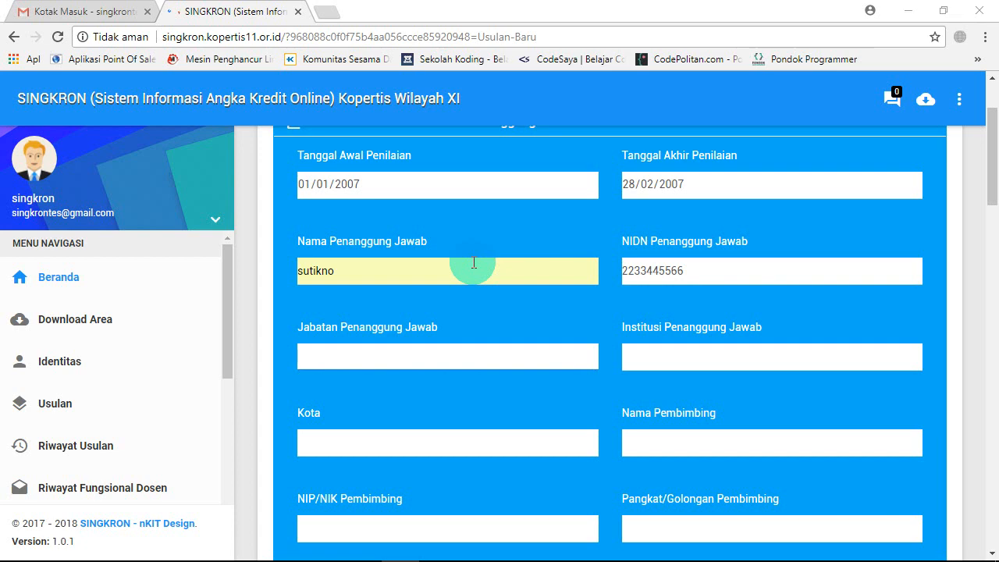
- Consult the Excel workbook for the position, then enter Lektor(300) as Jabatan Penanggung Jawab and "institusi" as Institusi Penanggung Jawab
key(alt+Tab)
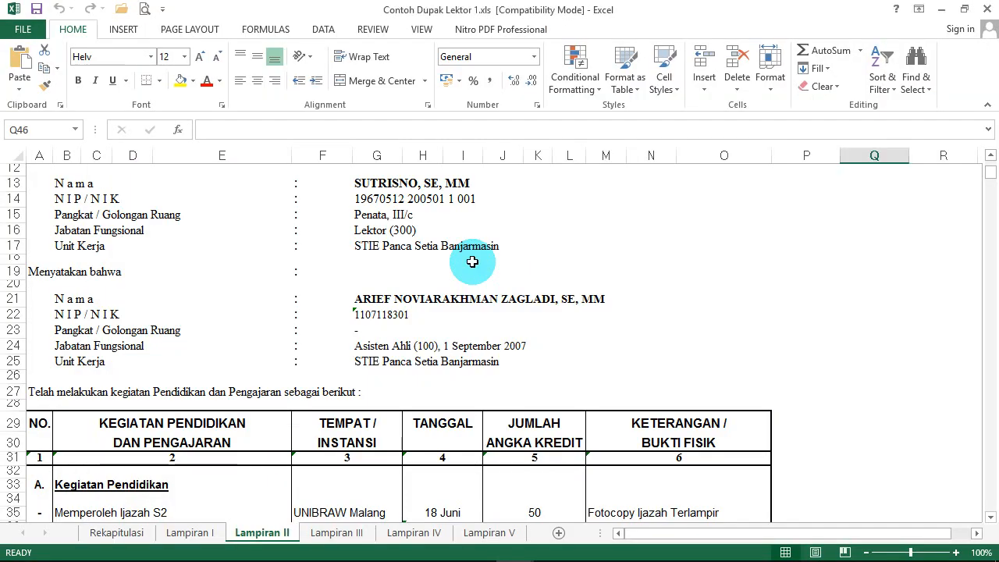
key(alt+Tab)
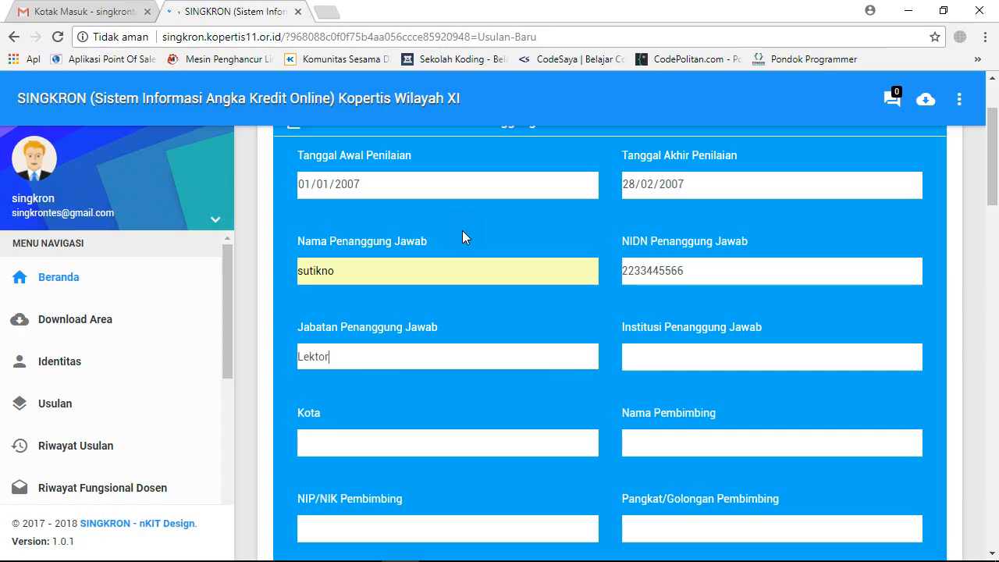
text((300)
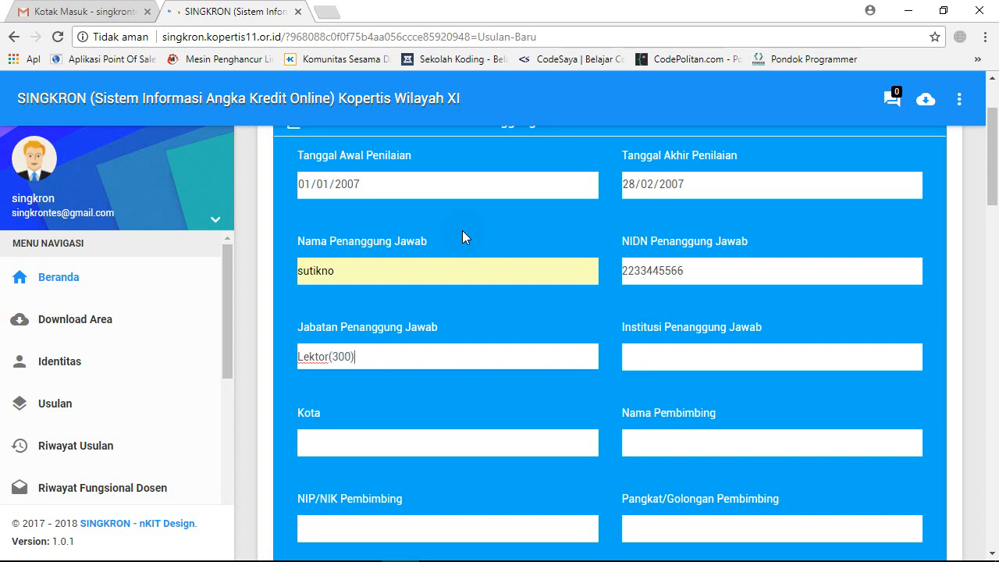
key(Tab)
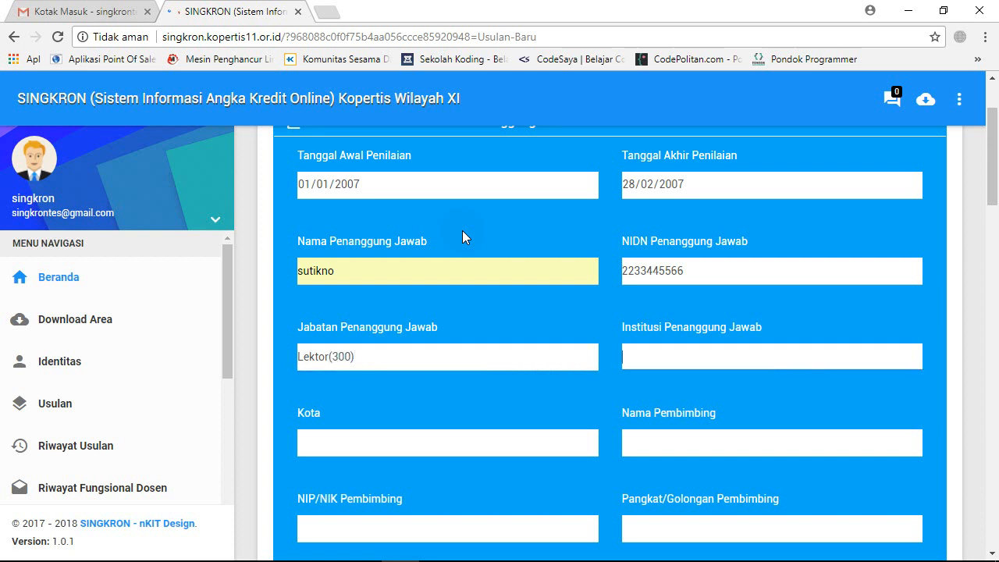
text(institusi)
- Set Kota to Banjarbaru and enter the supervisor's name in Nama Pembimbing
drag(992, 165, 991, 210)
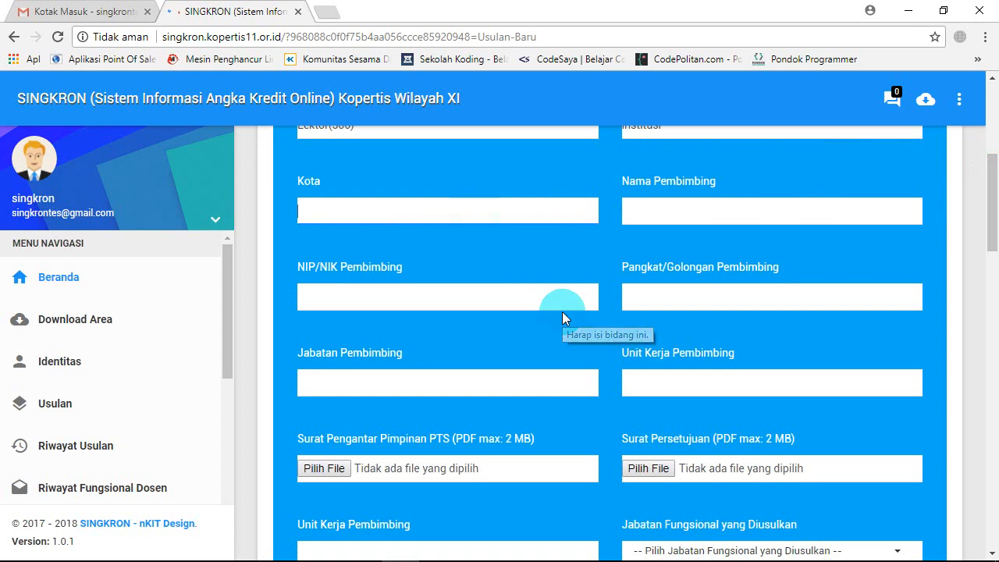
text(Banjar)
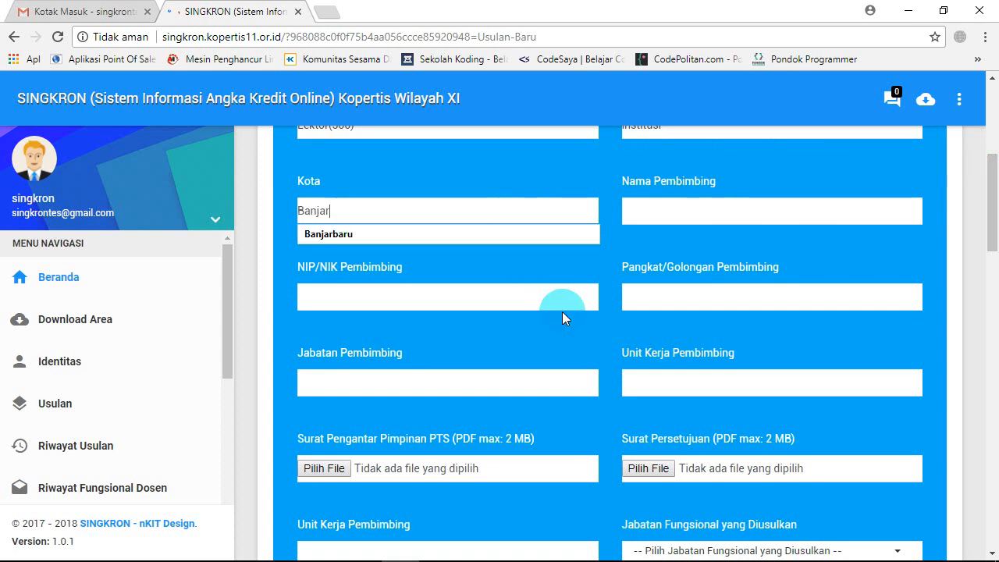
click(490, 234)
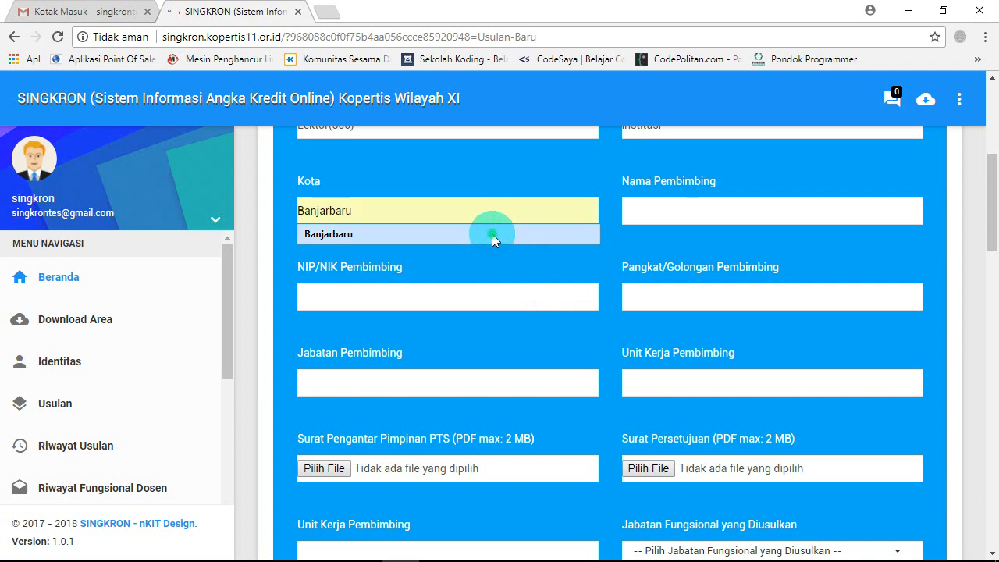
click(659, 216)
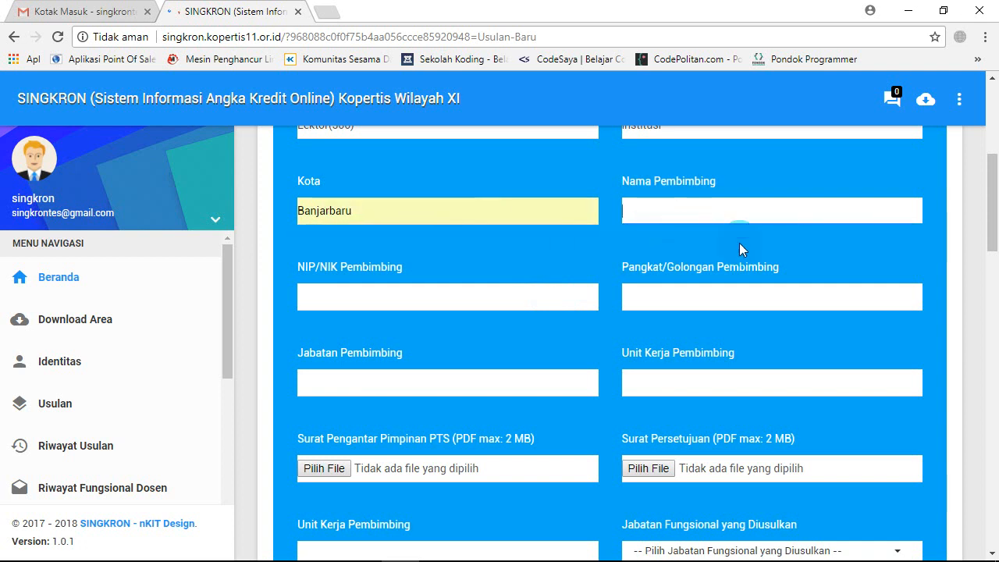
text(Pem)
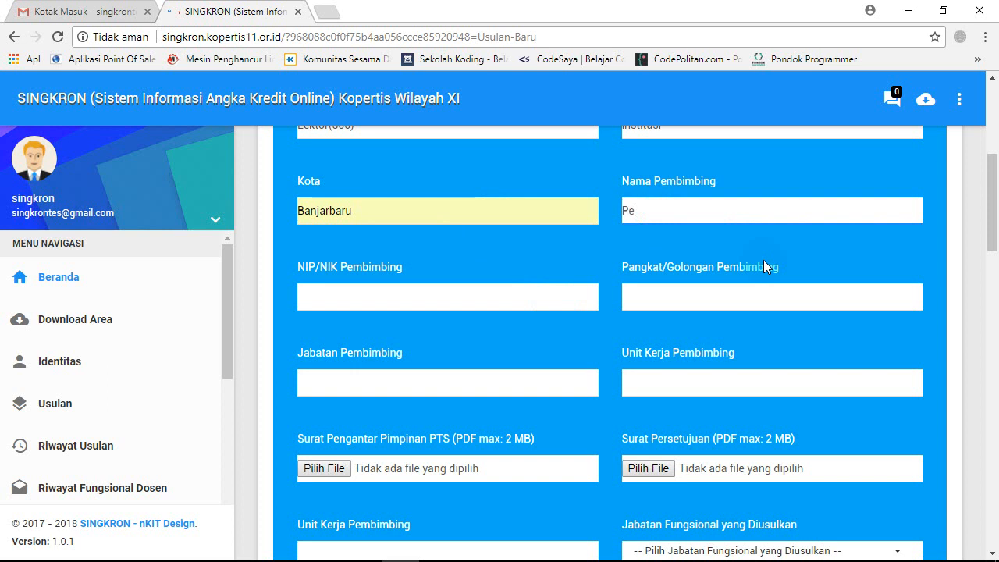
key(BackSpace)
key(BackSpace)
key(BackSpace)
text(Bambang)
- Copy the NIP/NIK number in cell G14 of the Excel workbook into NIP/NIK Pembimbing on the web form
click(400, 292)
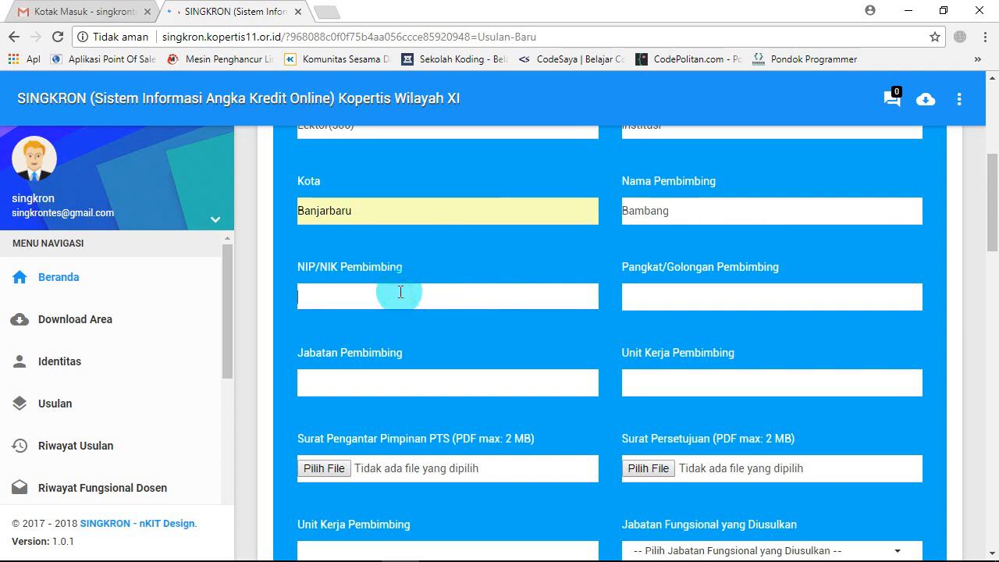
key(alt+Tab)
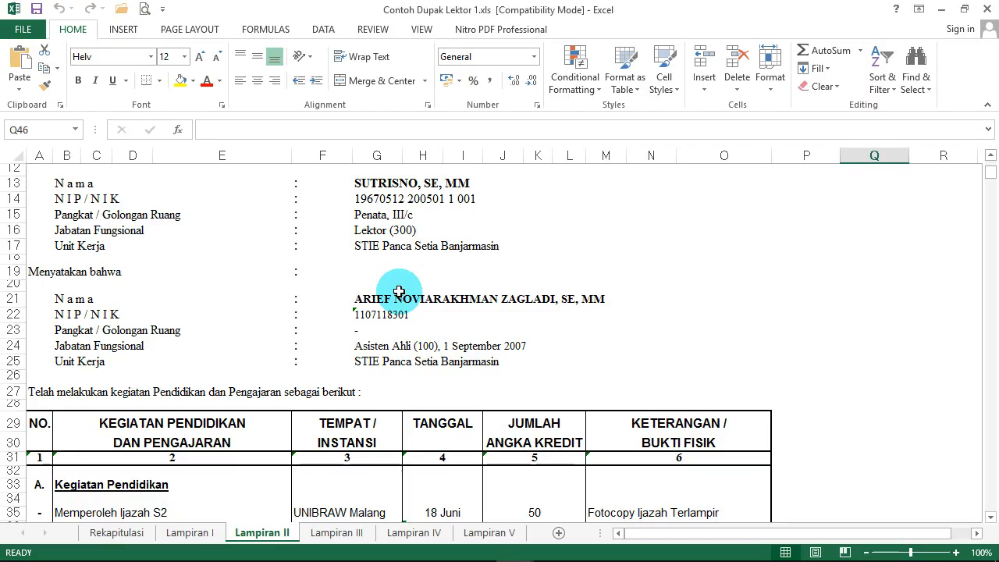
click(462, 198)
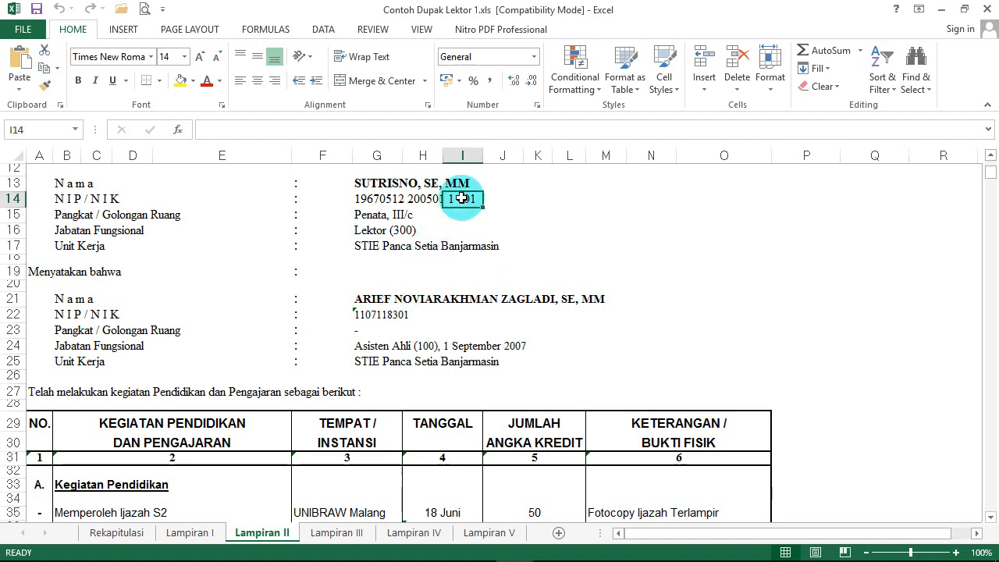
click(365, 198)
click(316, 130)
key(shift+Home)
key(ctrl+c)
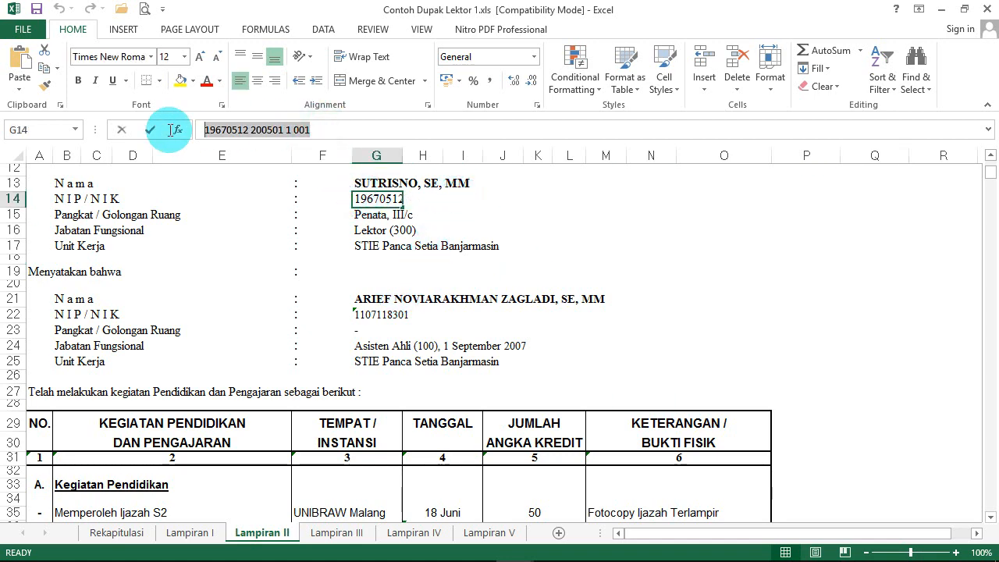
key(alt+Tab)
key(ctrl+v)
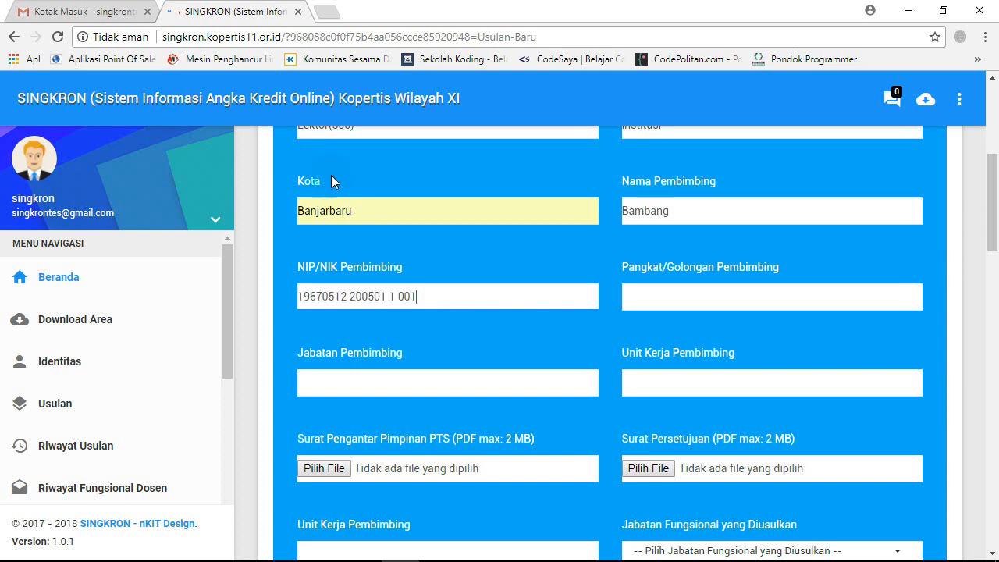
- Set Pangkat/Golongan Pembimbing to III/b
click(700, 294)
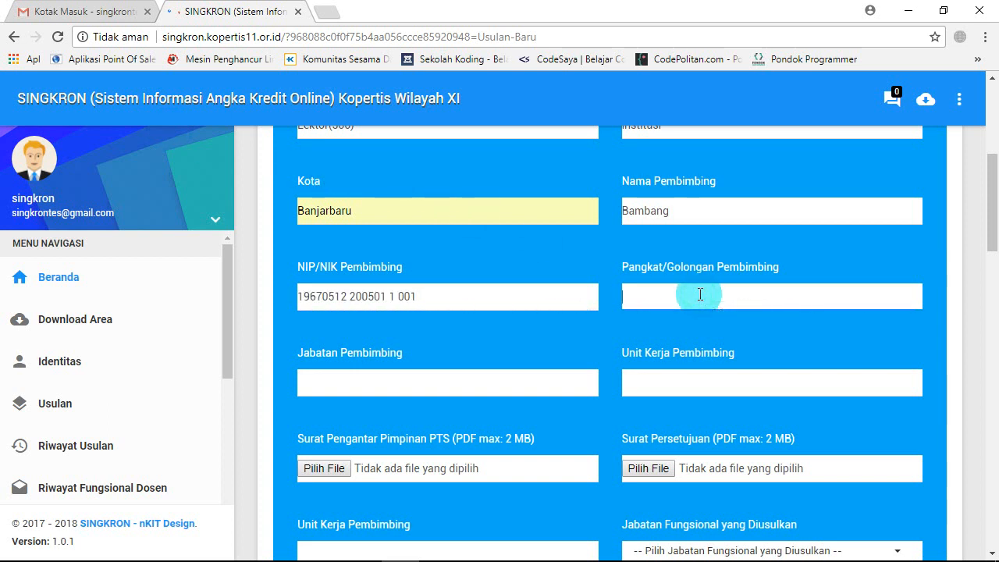
text(I)
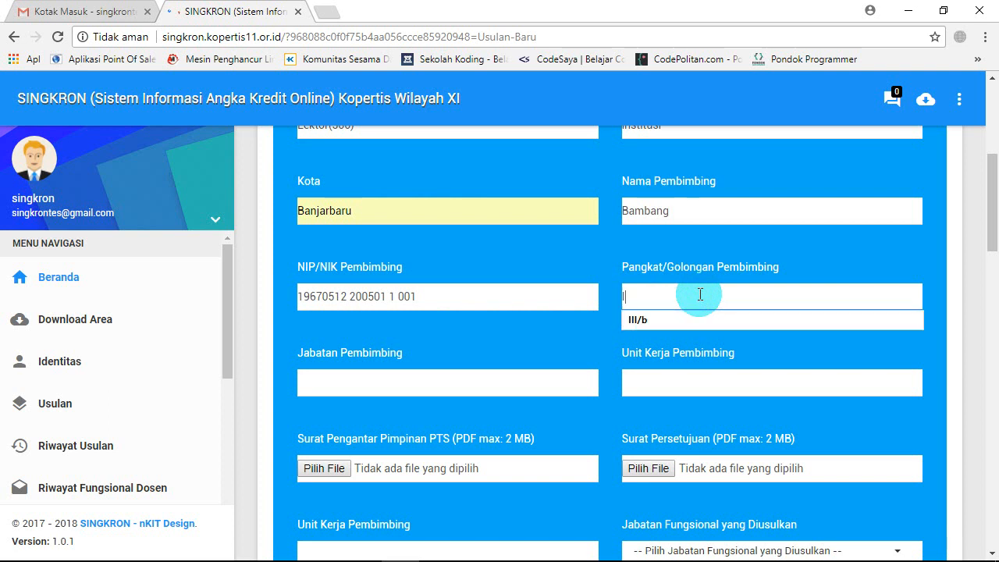
text(II/b)
click(675, 320)
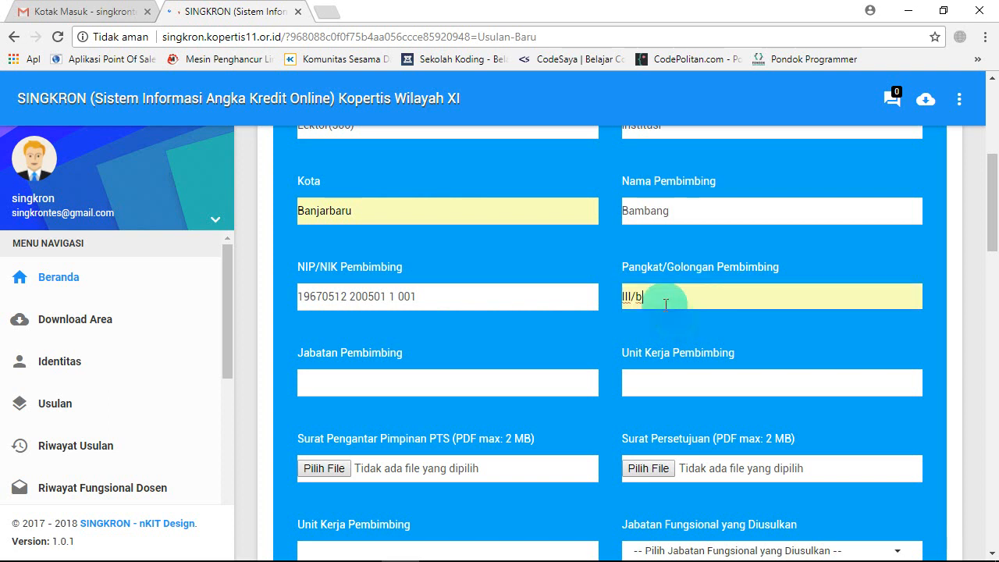
- Consult the Excel workbook for the position, then set Jabatan Pembimbing to Lektor(300) on the web form
click(390, 380)
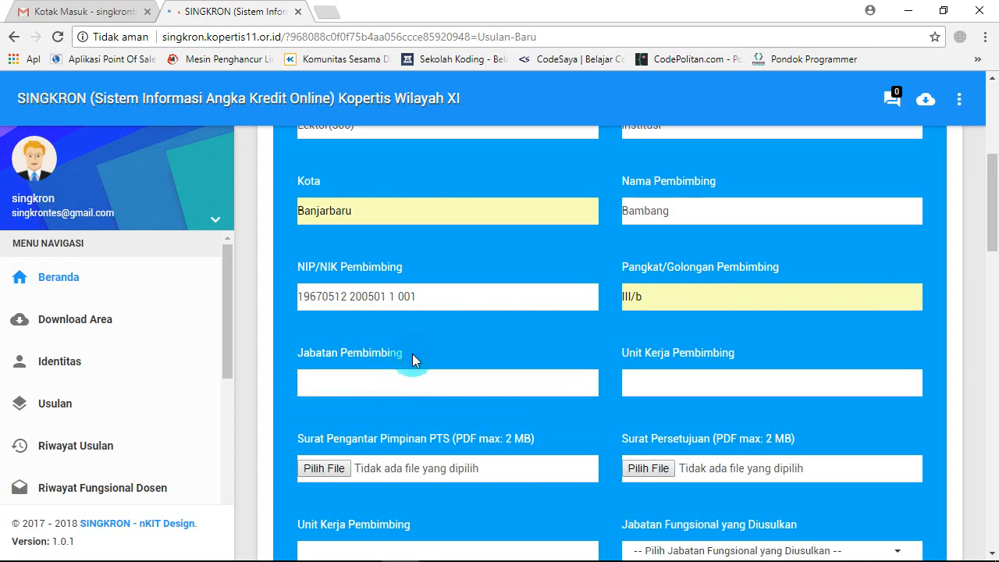
key(alt+Tab)
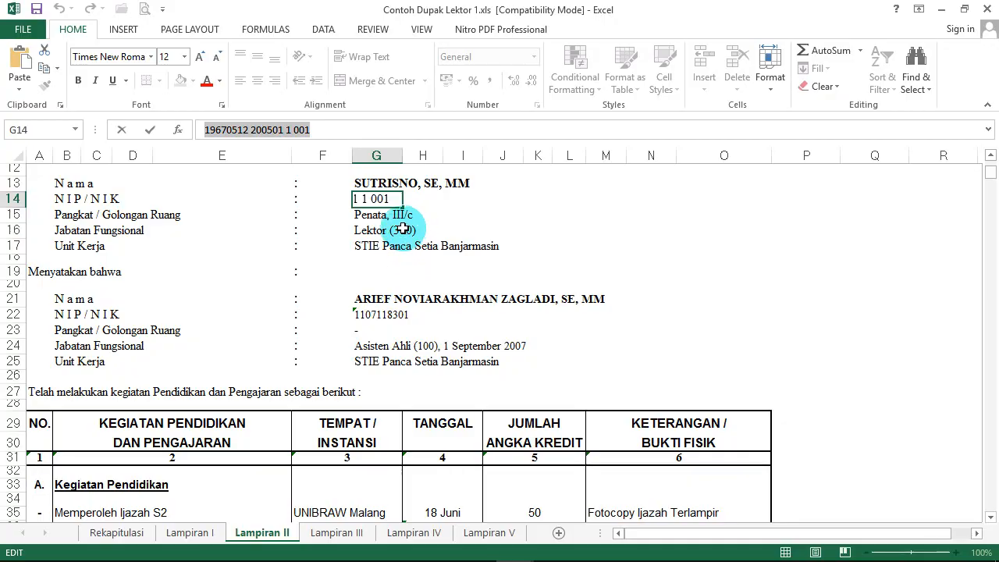
key(alt+Tab)
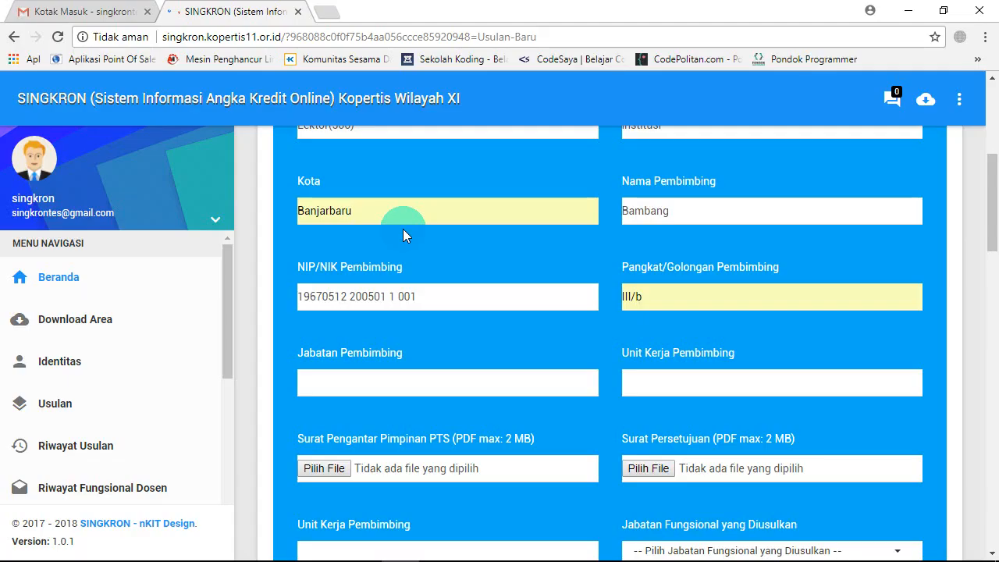
click(334, 384)
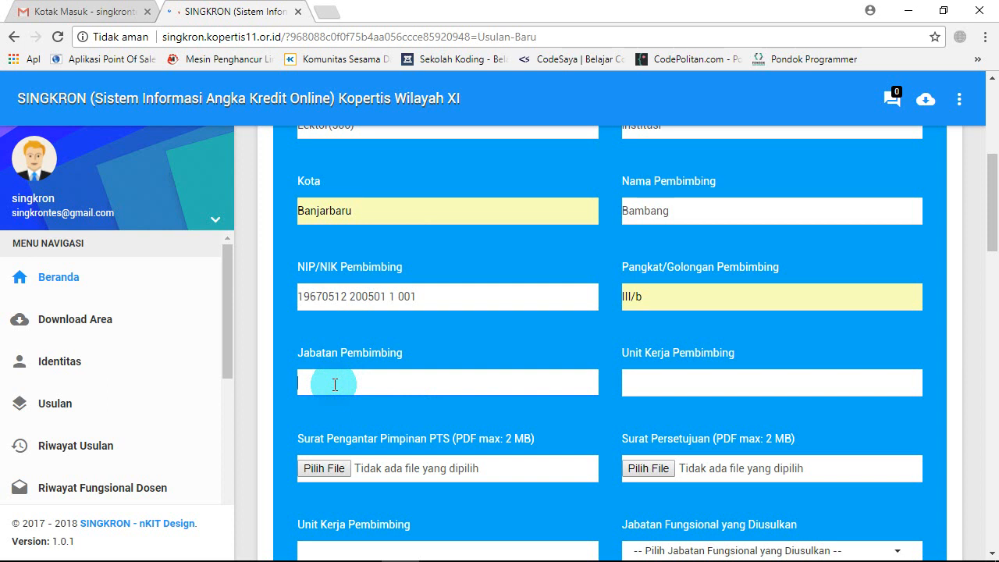
text(Lektor(300))
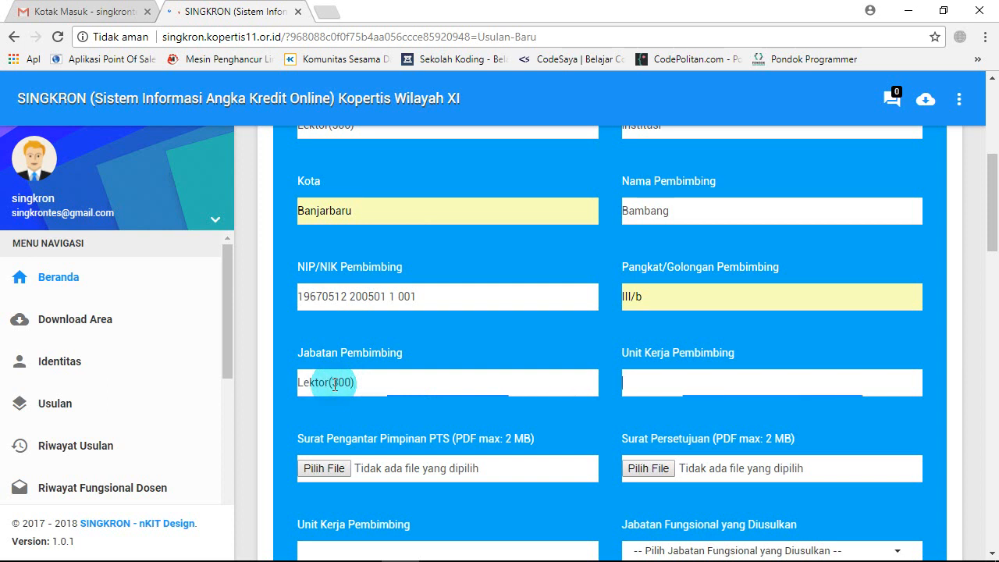
- Check the work unit in the Excel workbook, then enter "Universitas Islam Kalimantan" as Unit Kerja Pembimbing beside Jabatan Pembimbing
click(792, 363)
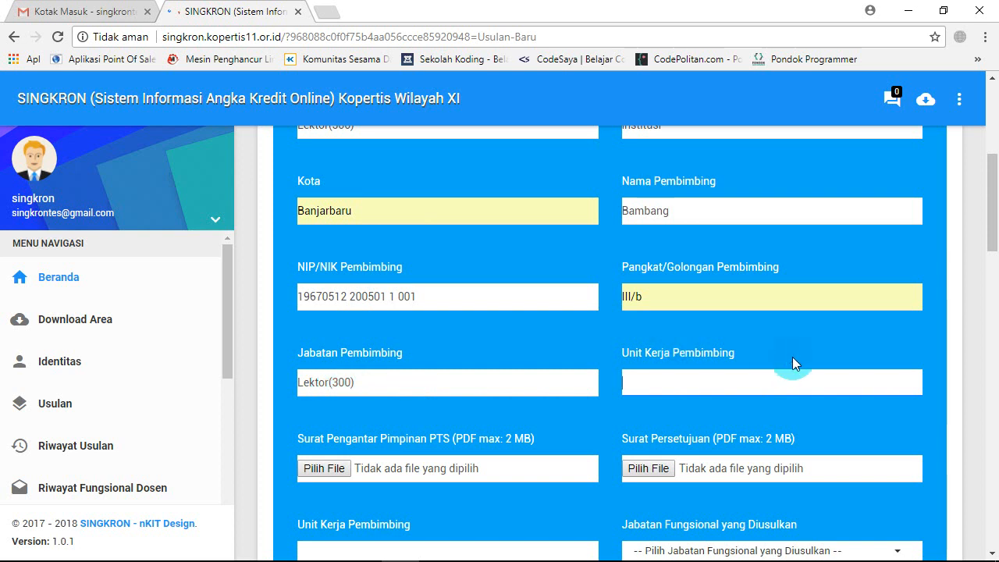
click(740, 385)
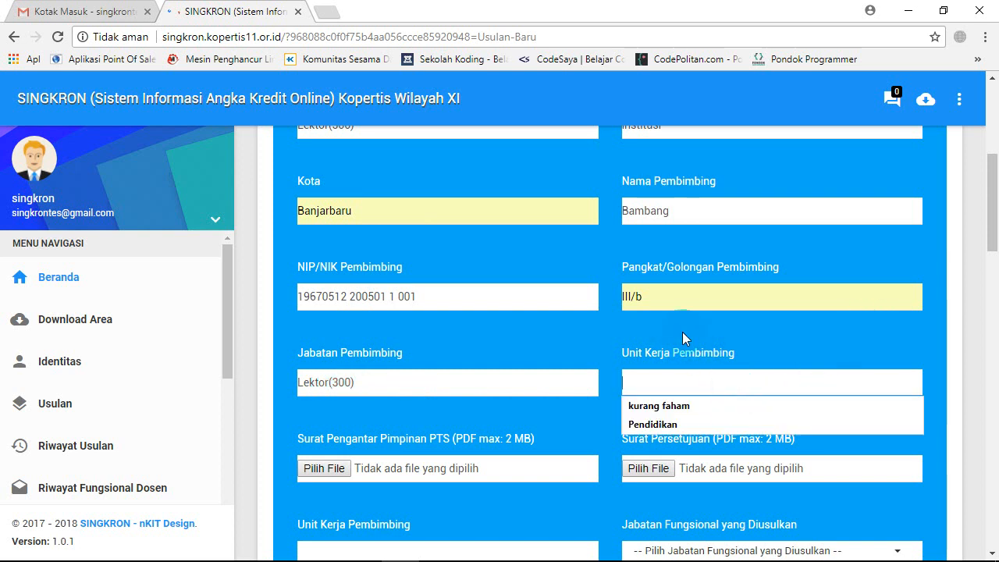
key(alt+Tab)
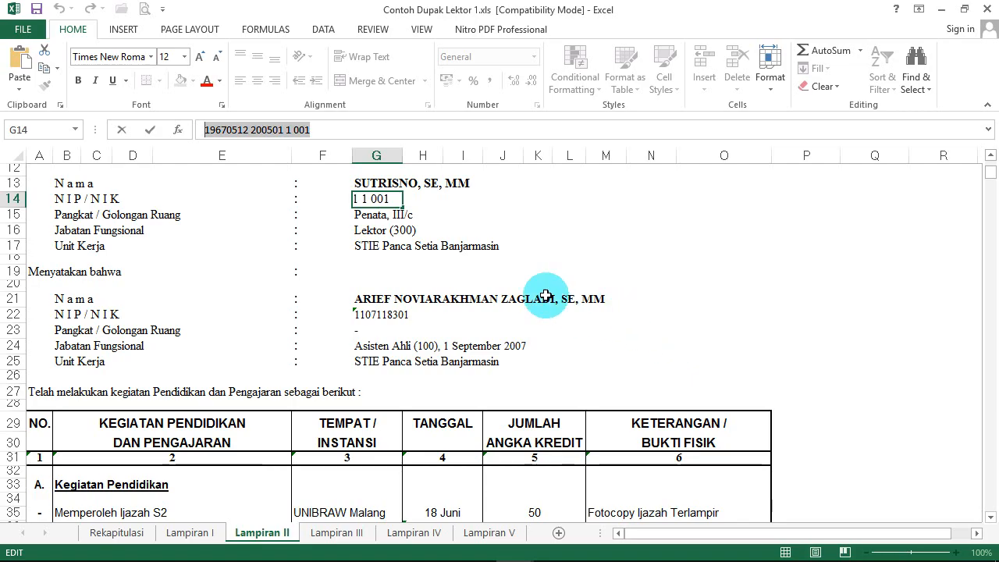
key(alt+Tab)
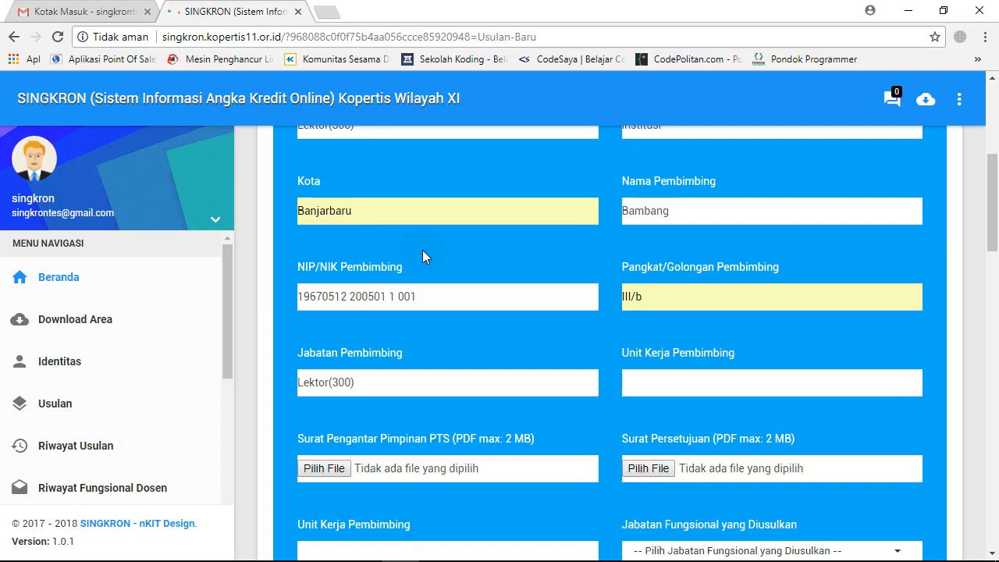
click(695, 386)
text(Universitas Islam Kalima)
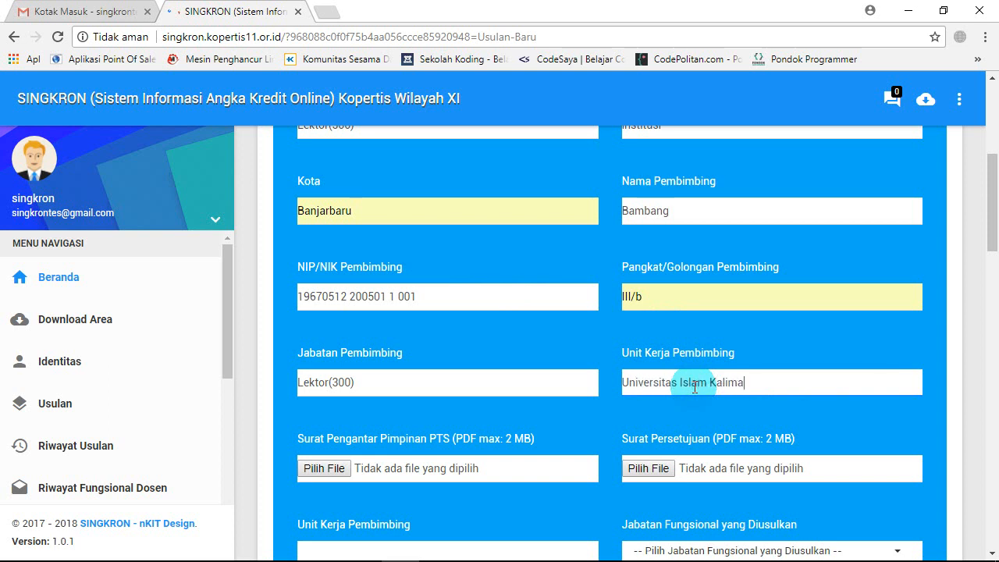
text(ntan)
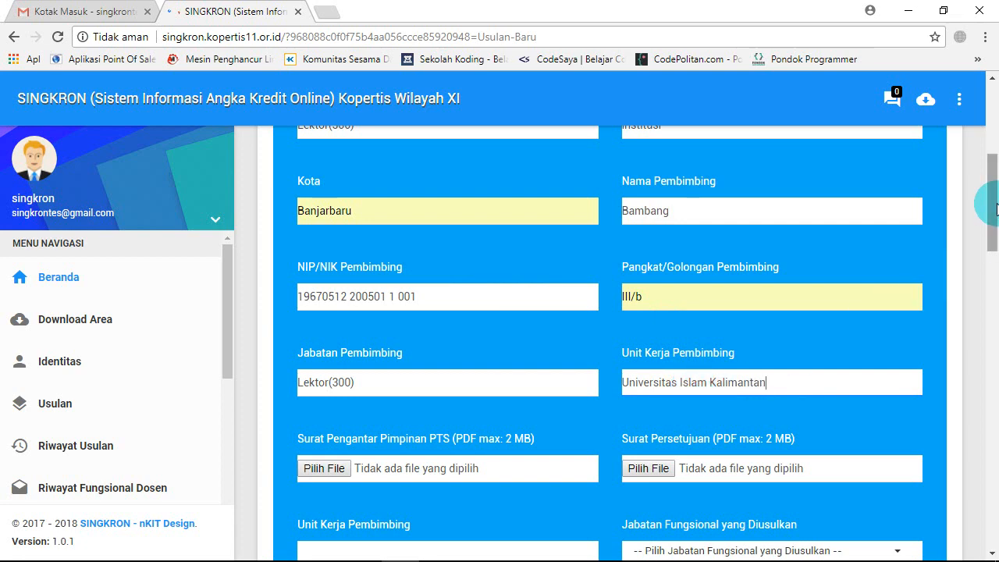
- Attach PENUGASAN BIMBINGAN SKRIPSI.pdf as Surat Pengantar Pimpinan PTS and PENUGASAN JABATAN.pdf as Surat Persetujuan
scroll(602, 252, down, 3)
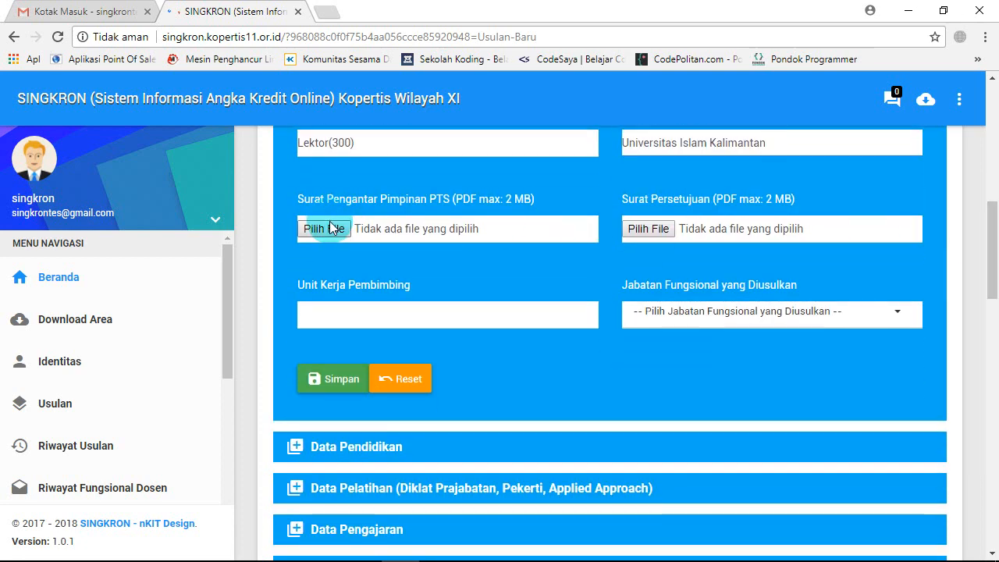
click(325, 228)
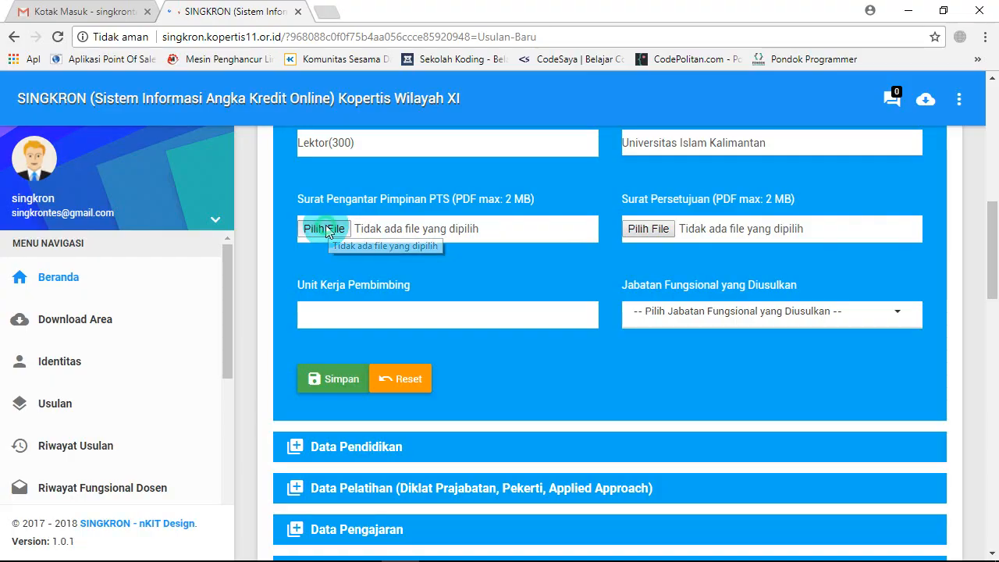
double_click(248, 241)
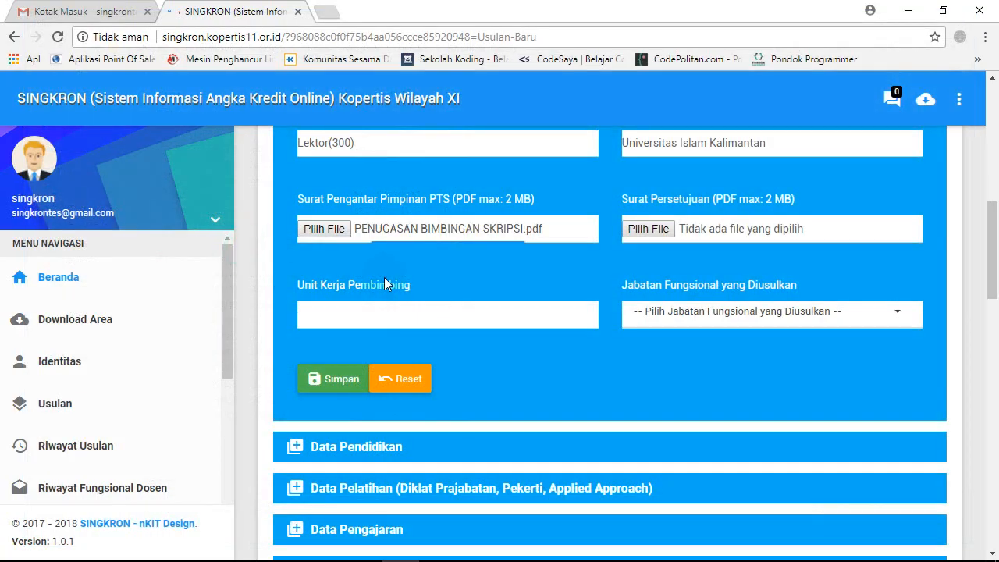
click(651, 228)
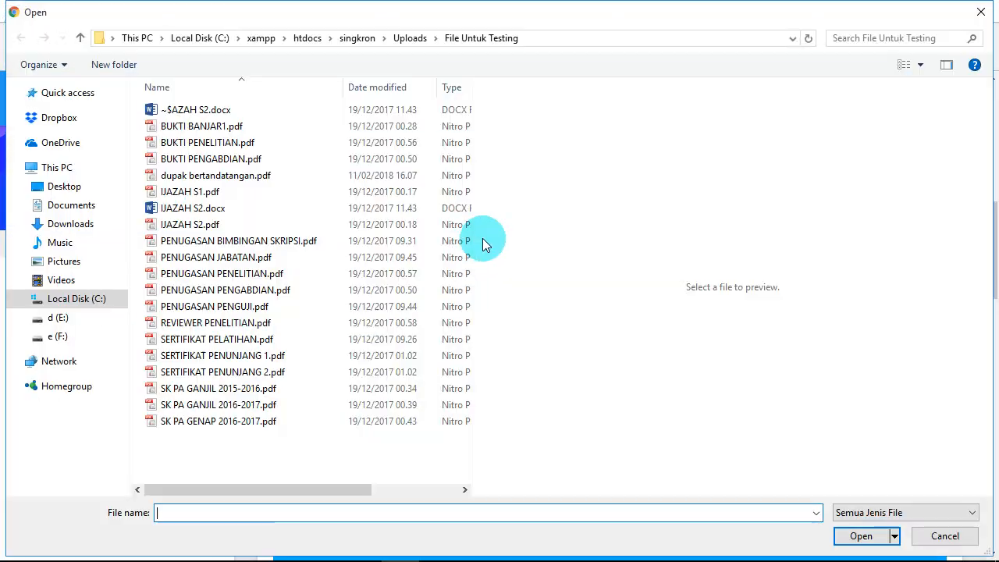
double_click(206, 260)
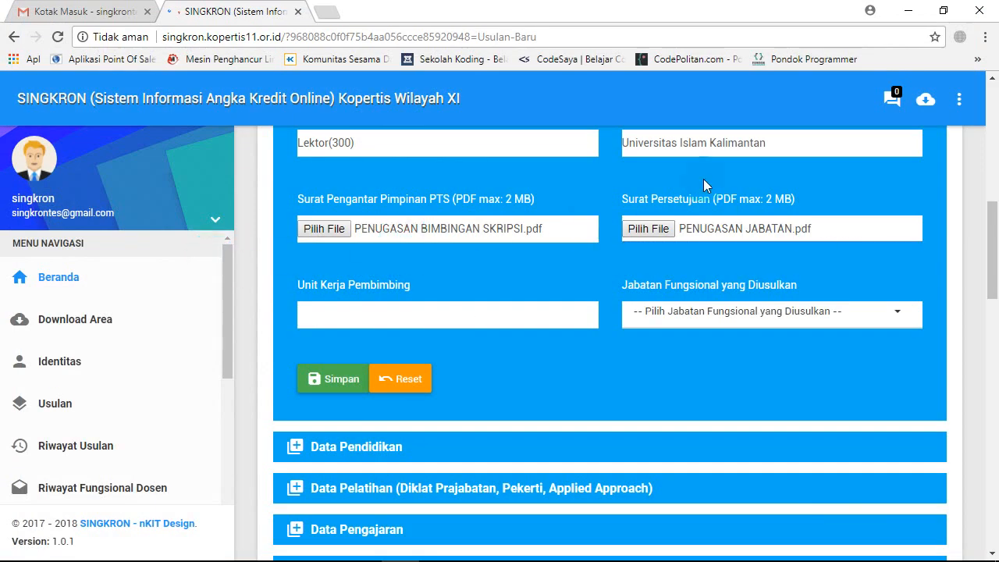
click(464, 239)
- Copy "Universitas Islam Kalimantan" from the filled Unit Kerja Pembimbing field into the second, empty Unit Kerja Pembimbing field
click(372, 309)
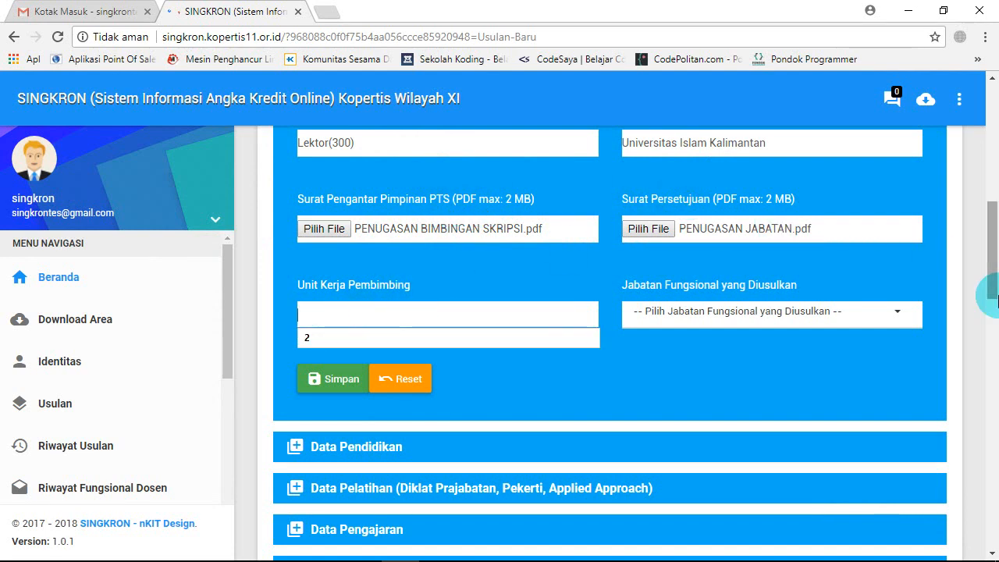
drag(989, 305, 998, 276)
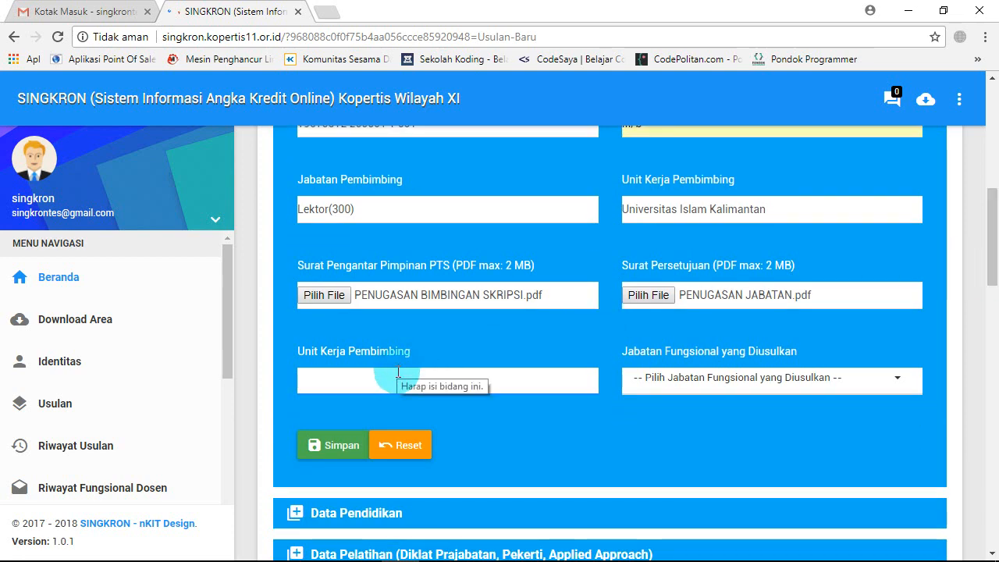
drag(802, 208, 606, 211)
key(ctrl+c)
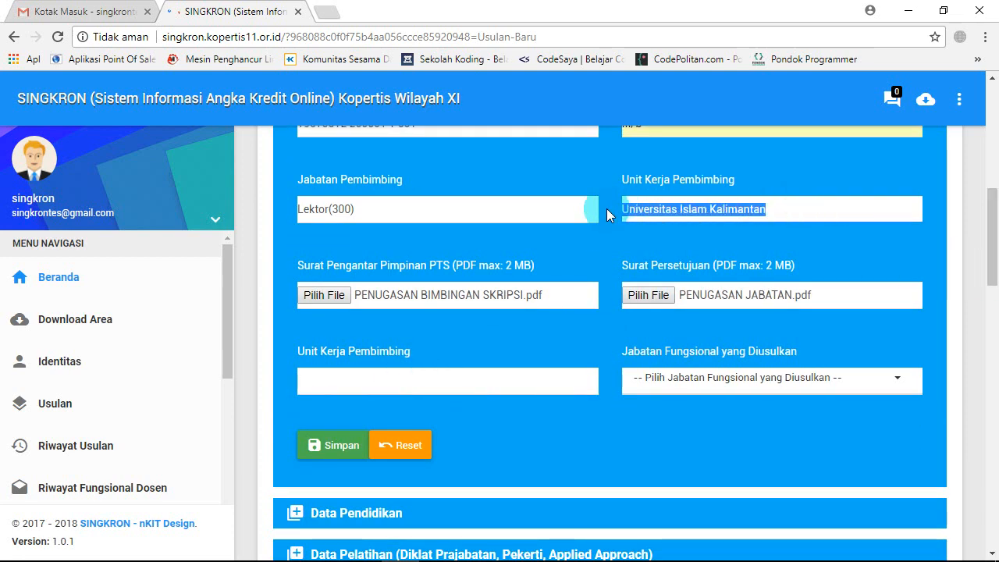
click(466, 383)
key(ctrl+v)
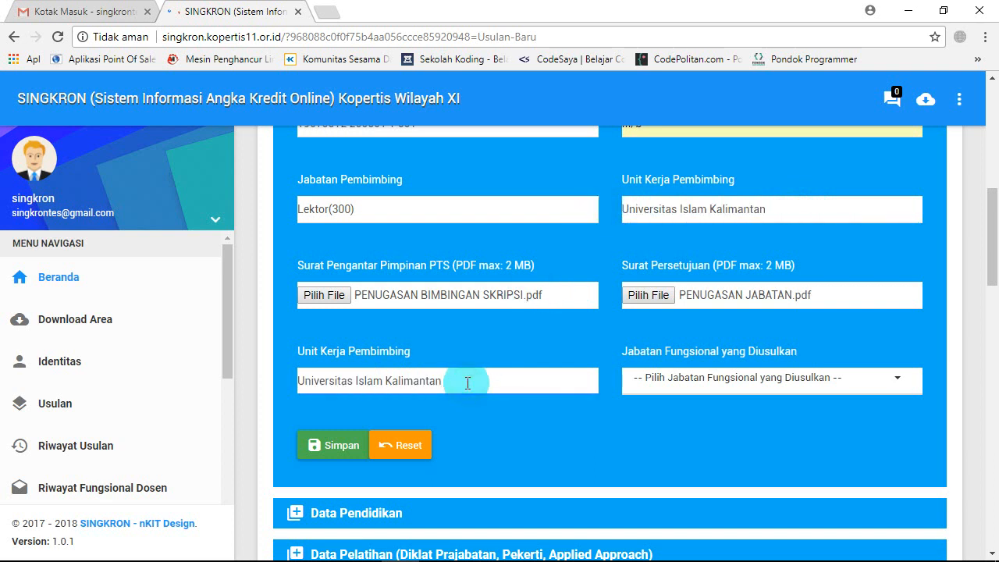
- Set Jabatan Fungsional yang Diusulkan to Lektor (200) and save the assessment period and responsible person data
click(905, 378)
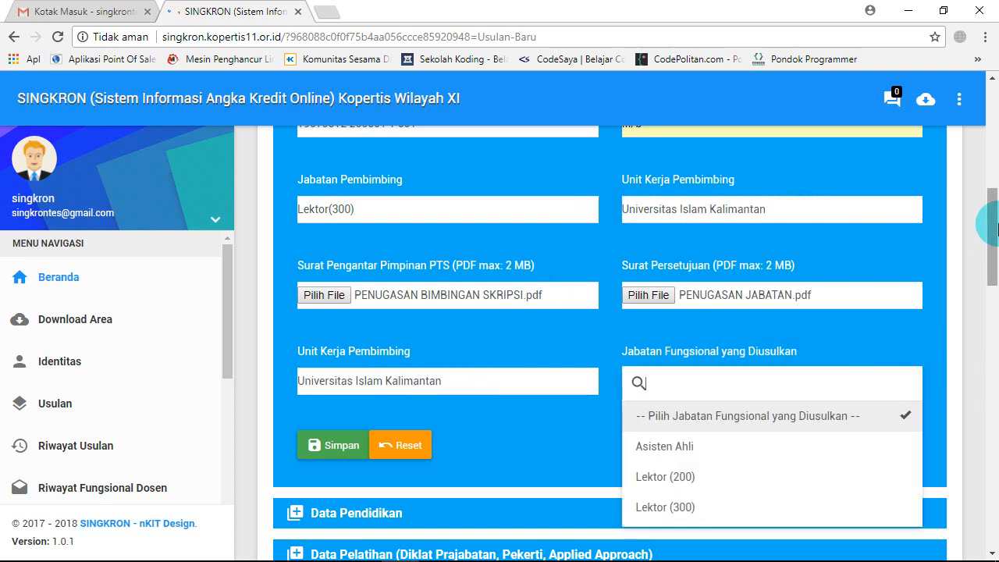
drag(988, 205, 997, 250)
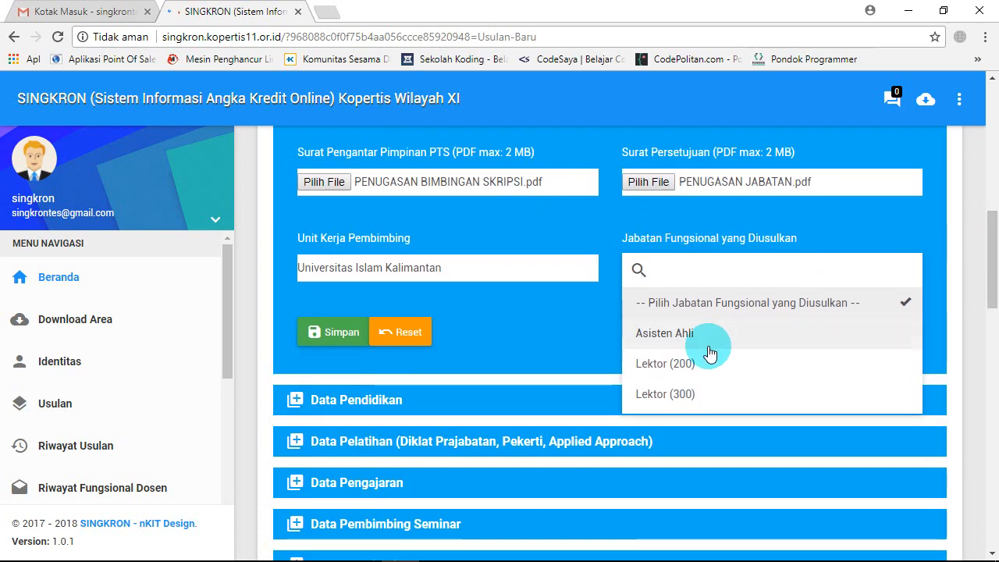
click(690, 369)
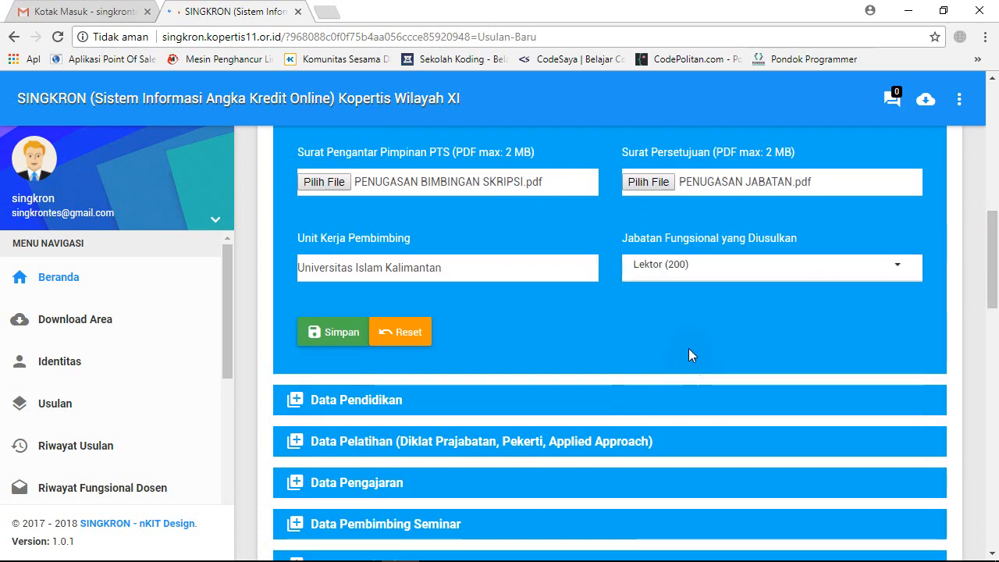
click(330, 333)
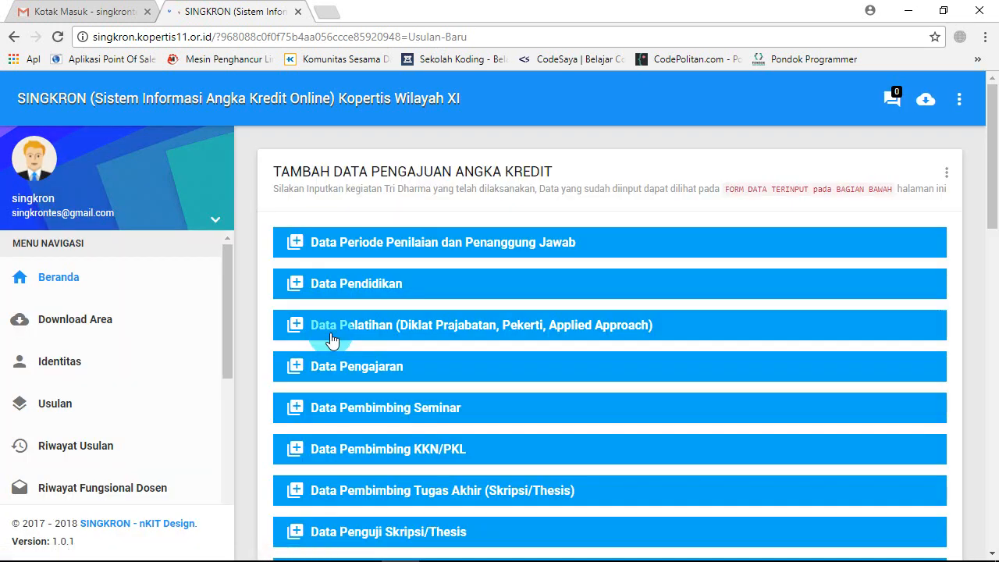
- Expand Data Pendidikan and set Jenjang Pendidikan to Pendidikan S-1 and Institusi Pendidikan/Kampus to STMIK Banjarbaru
drag(994, 148, 995, 173)
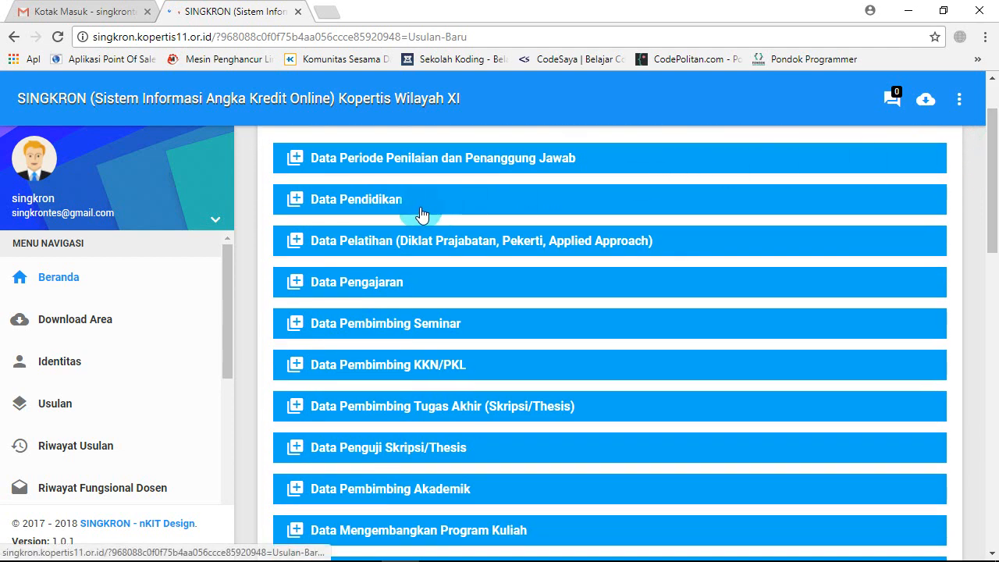
click(382, 212)
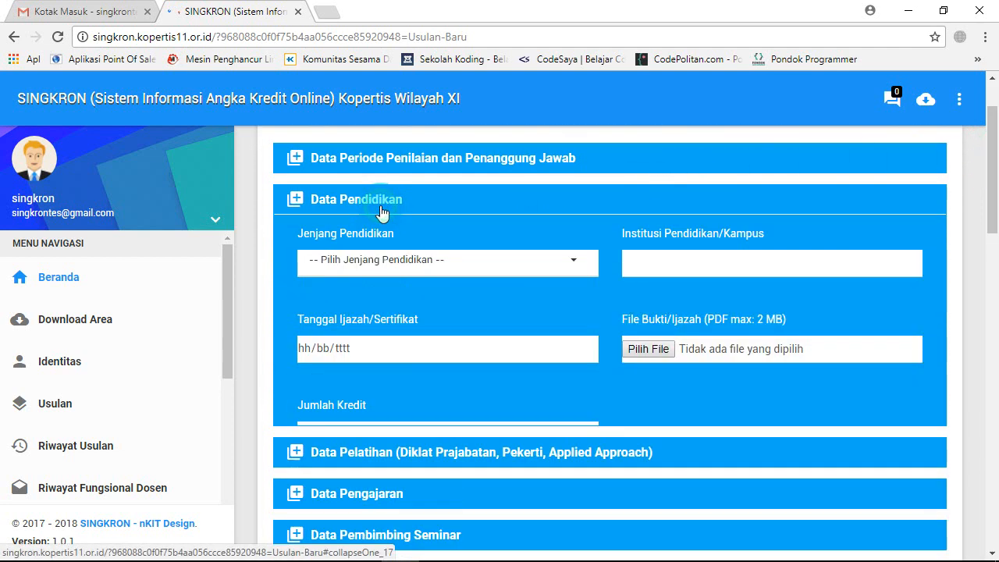
click(567, 264)
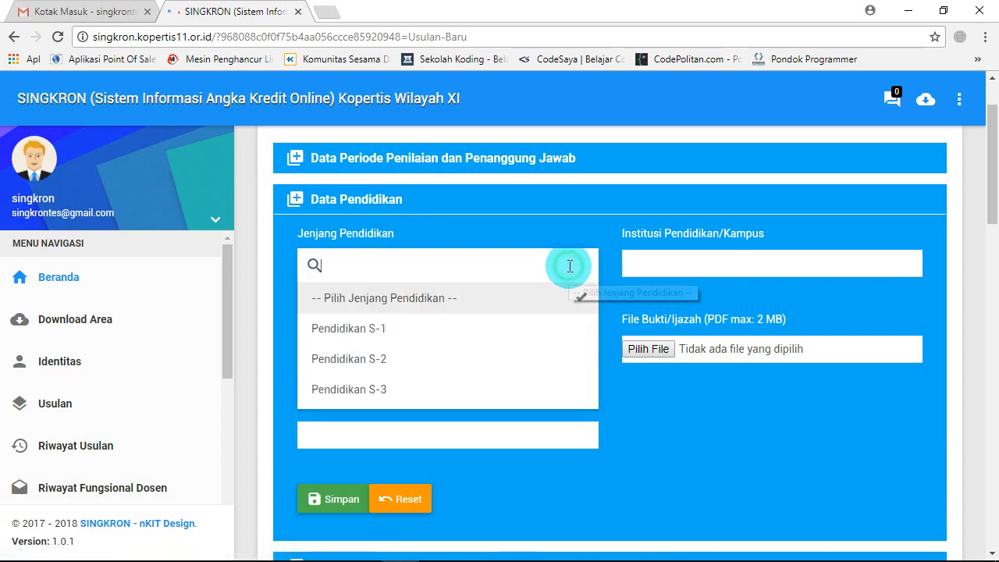
click(381, 332)
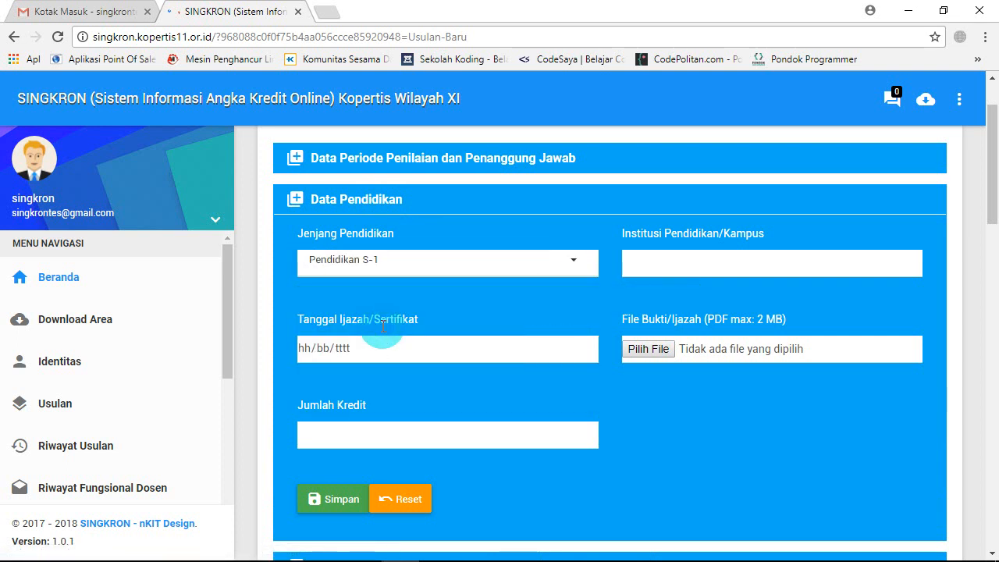
click(666, 265)
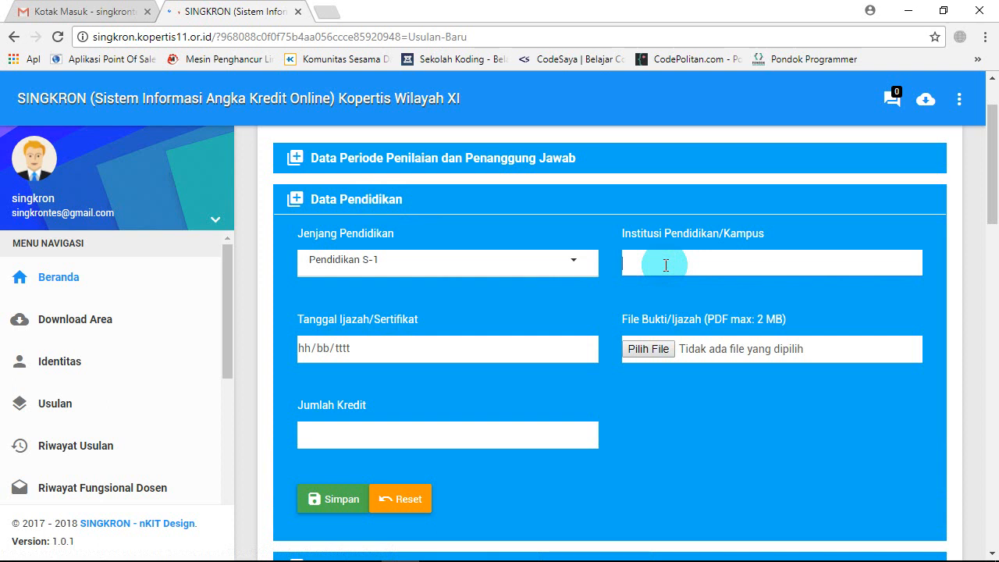
text(STMIK Banjarbaru)
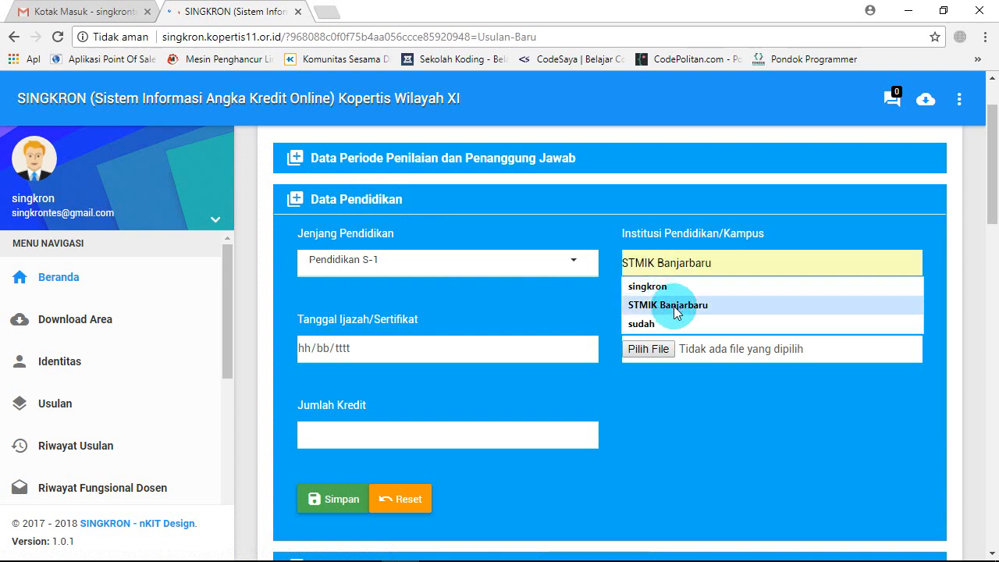
click(674, 307)
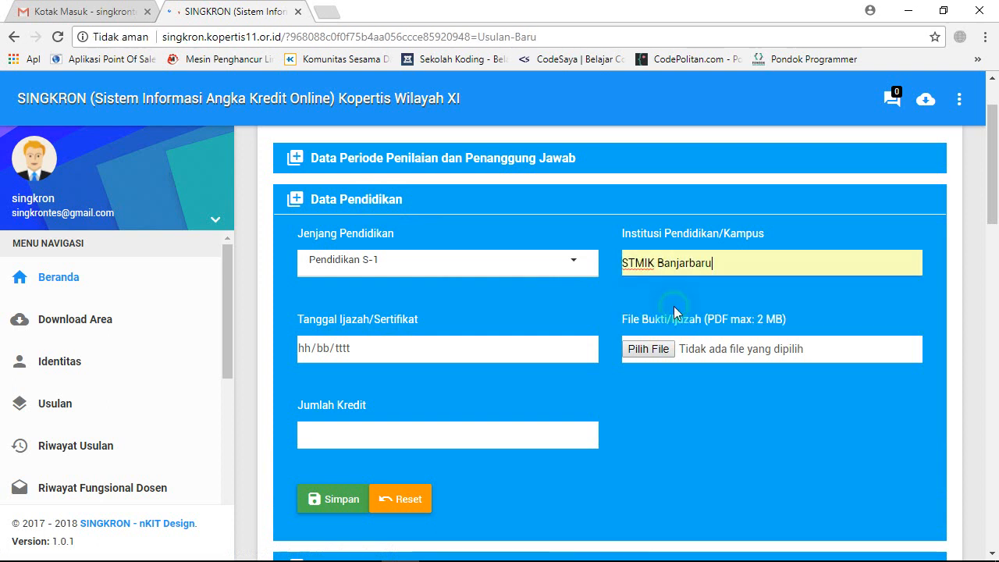
- Set the Tanggal Ijazah/Sertifikat in Data Pendidikan to 01/01/2005
click(581, 349)
click(376, 381)
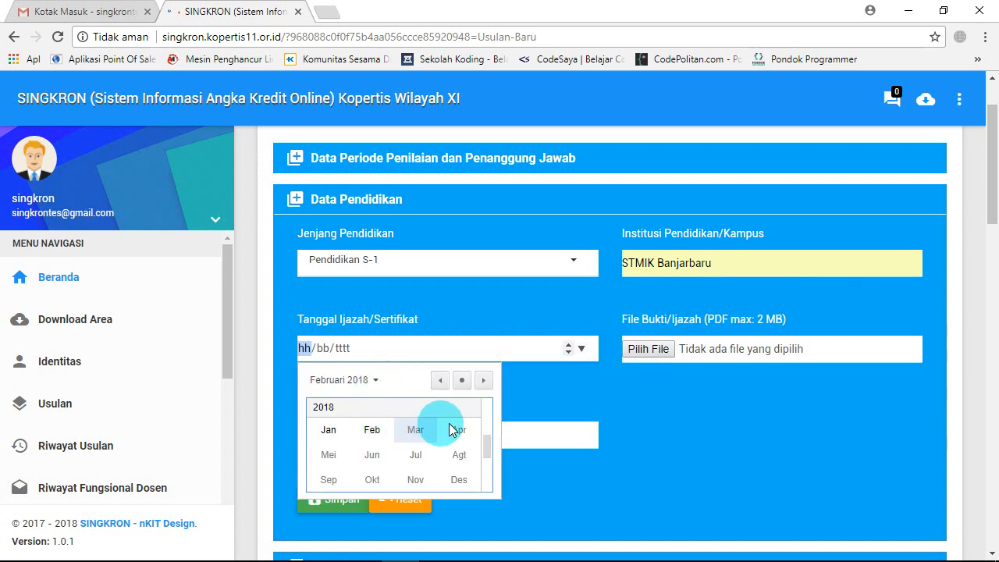
scroll(485, 440, up, 1)
scroll(485, 441, up, 3)
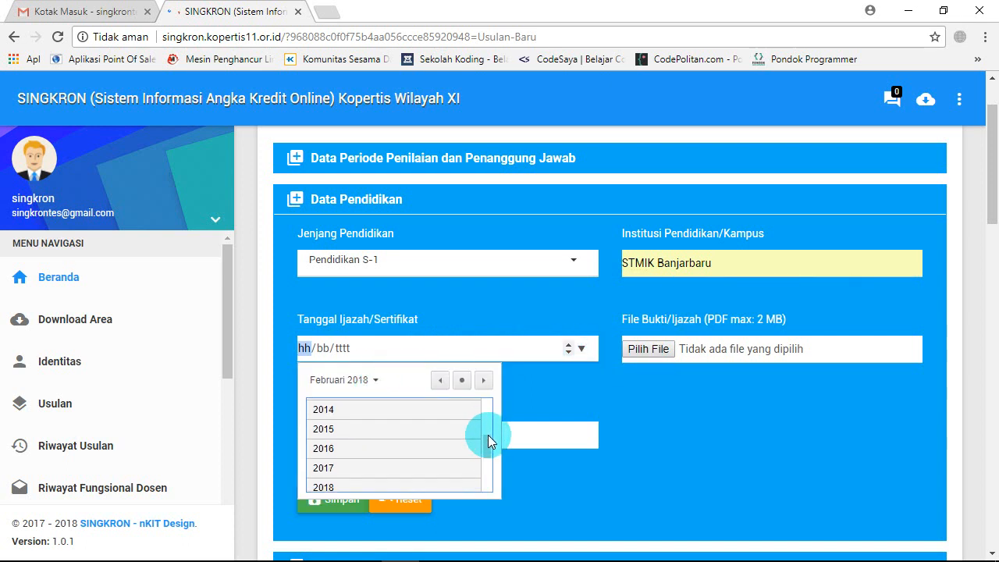
scroll(486, 421, up, 2)
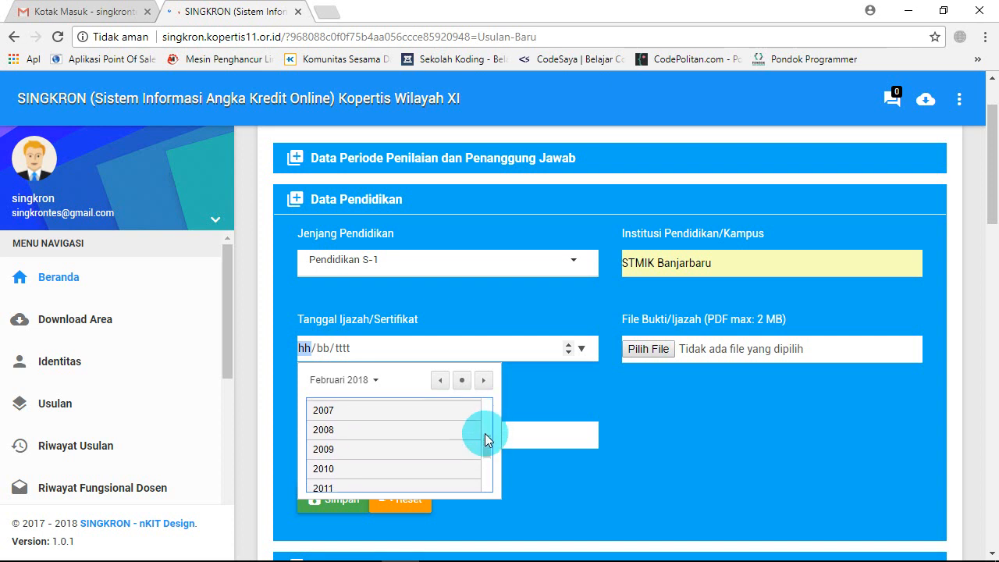
scroll(486, 439, up, 2)
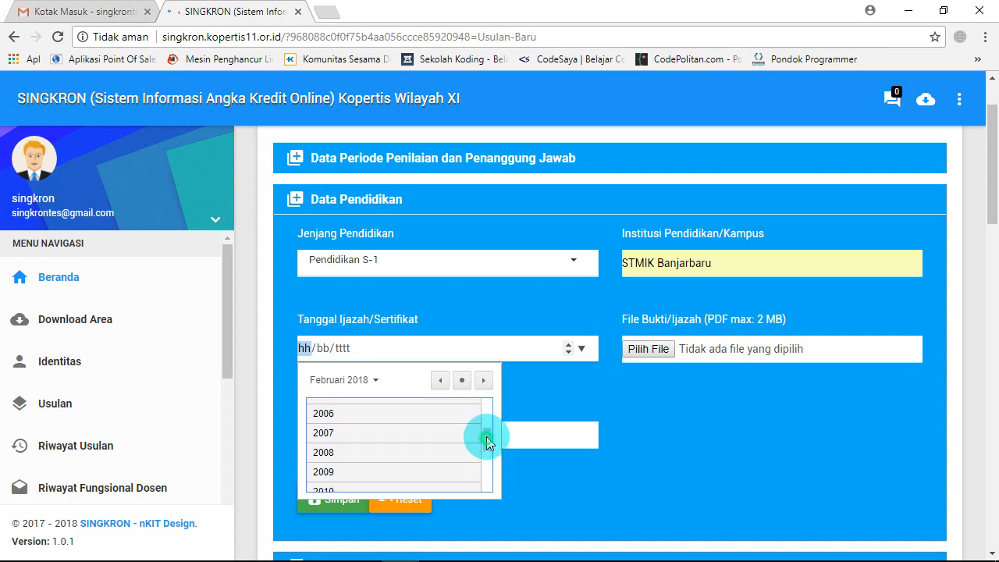
scroll(484, 437, up, 2)
click(420, 422)
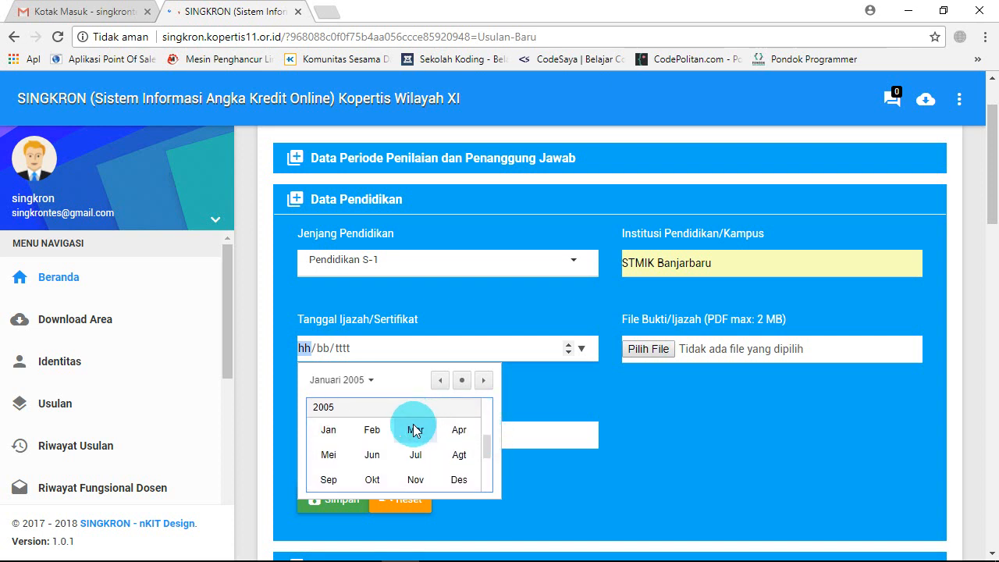
click(320, 431)
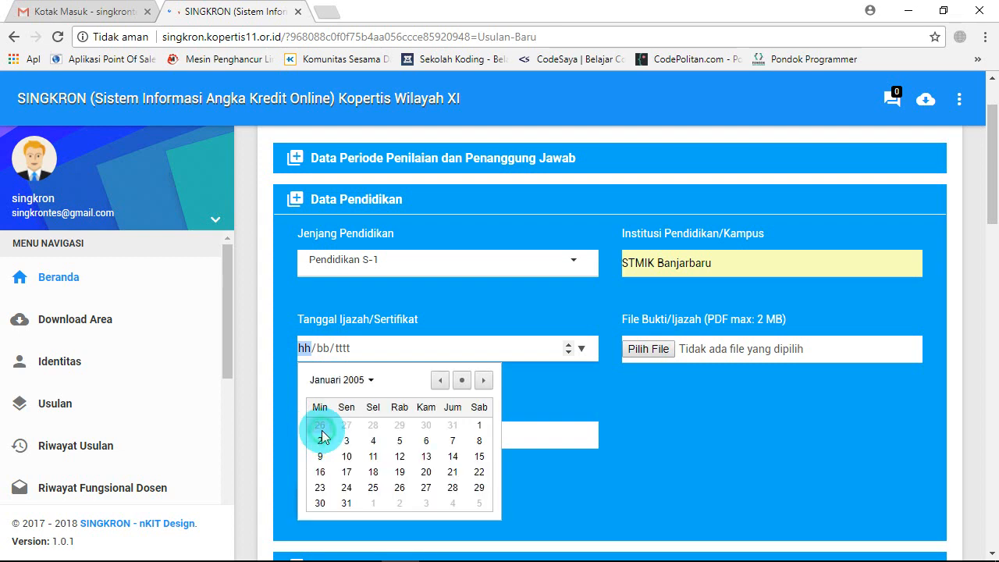
click(478, 426)
- Attach IJAZAH S1.pdf as File Bukti/Ijazah, fill in Jumlah Kredit and save the education data
click(659, 348)
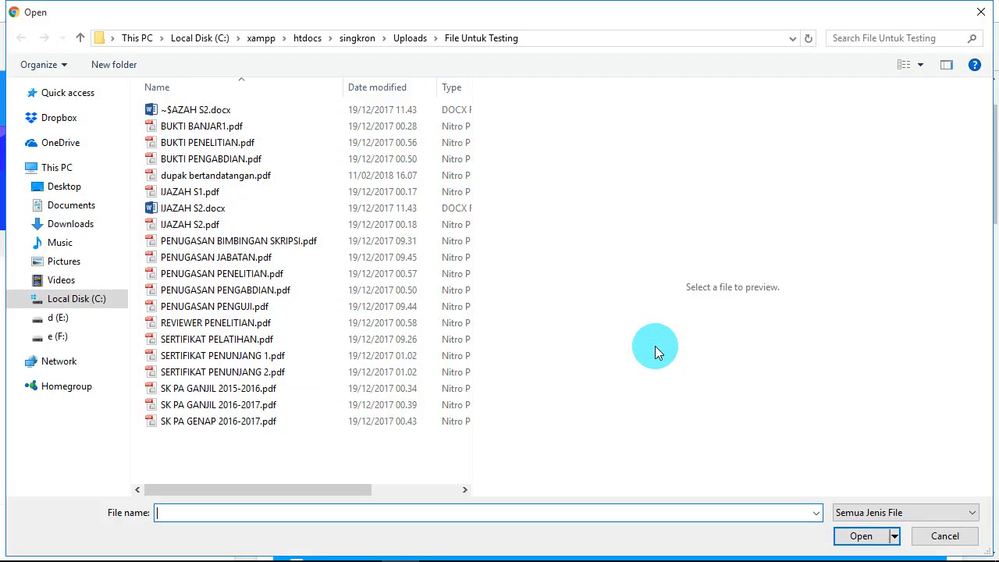
double_click(189, 191)
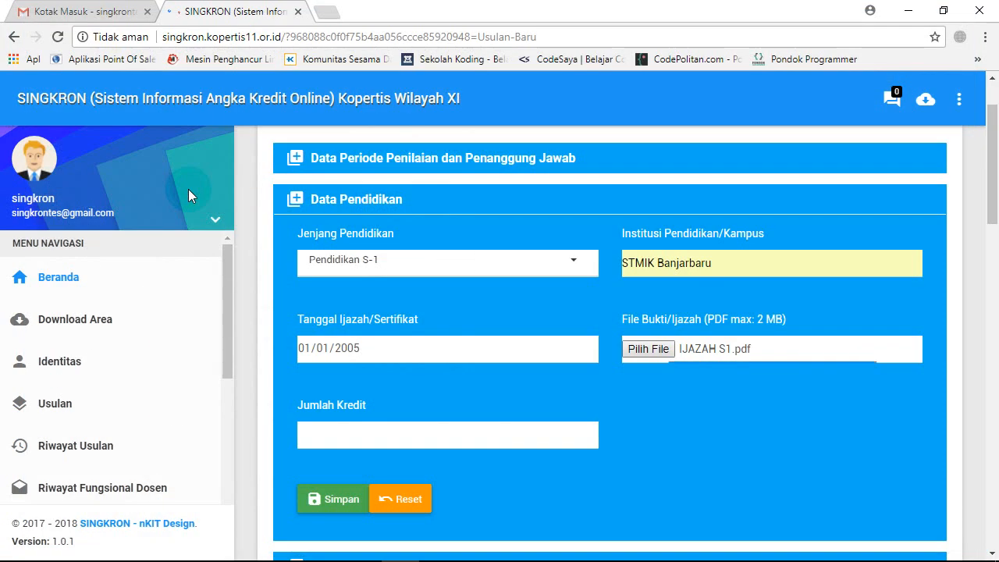
click(367, 442)
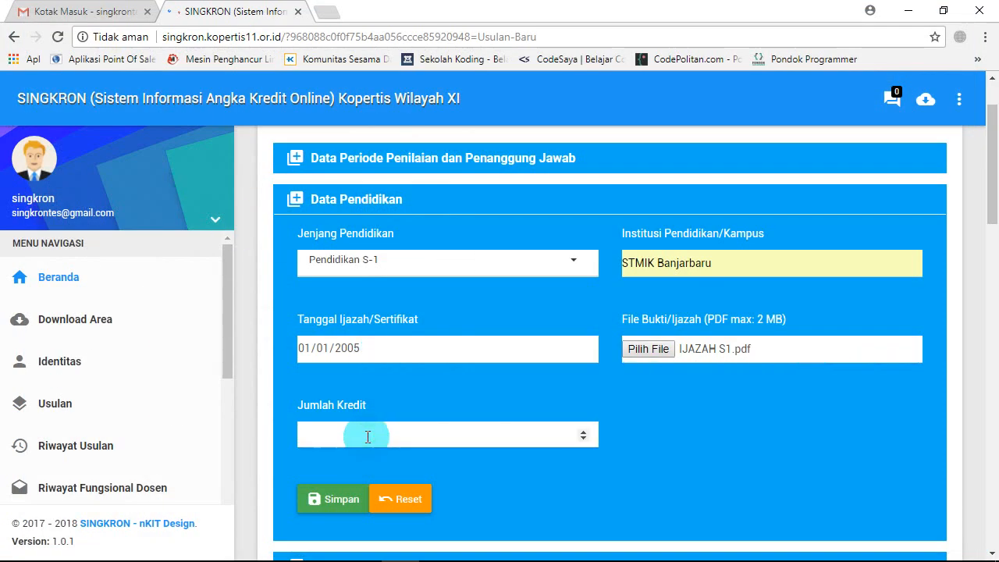
click(335, 497)
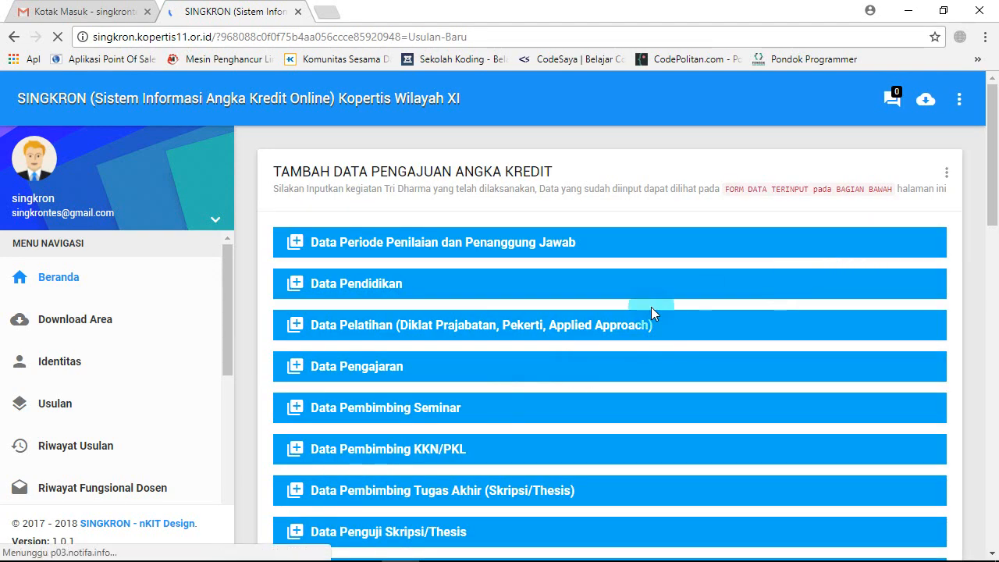
- Expand Data Pelatihan and enter "nama penyelenggara" as Penyelenggara Pelatihan and "nama pelatihan" as Nama Pelatihan
click(560, 334)
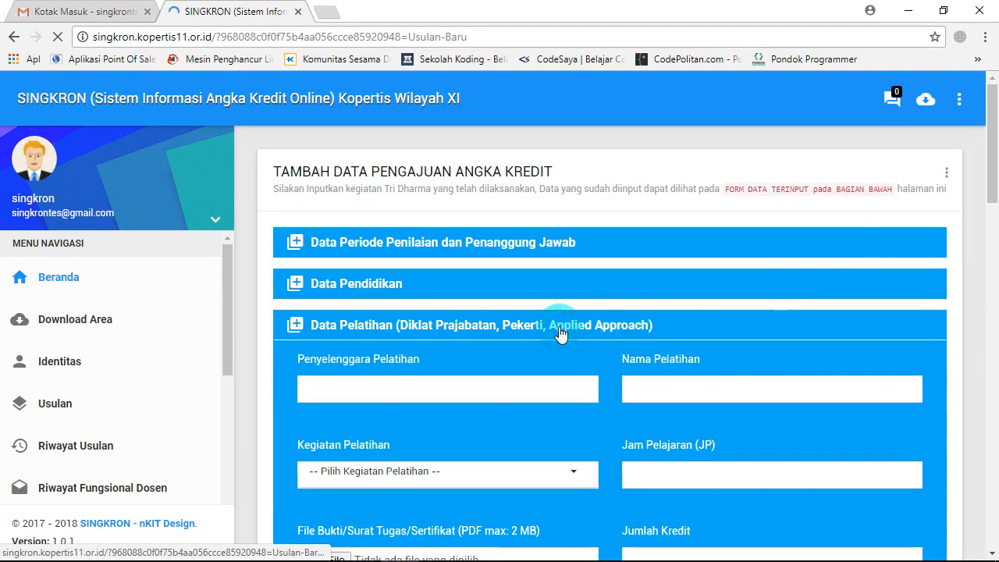
drag(993, 197, 992, 236)
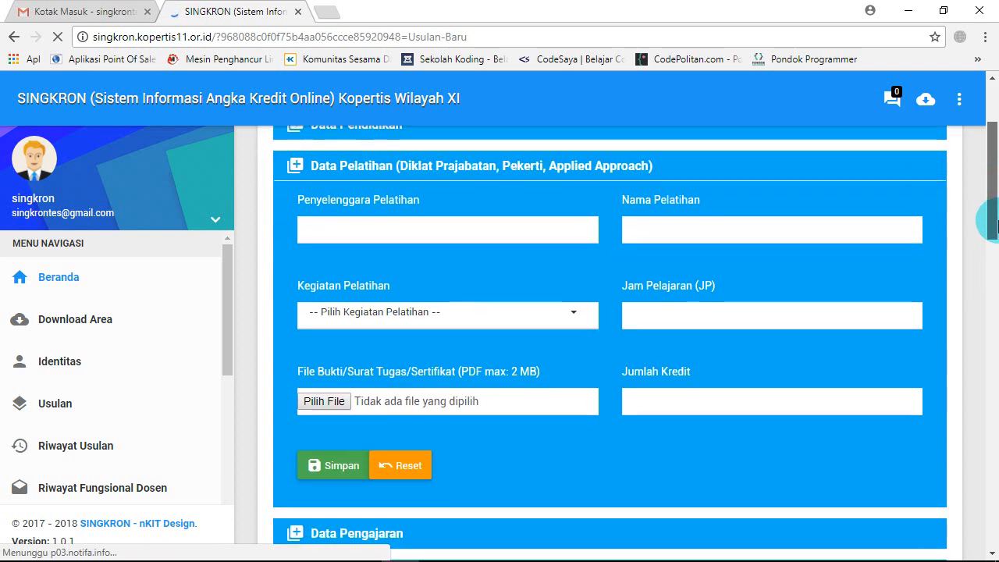
click(441, 231)
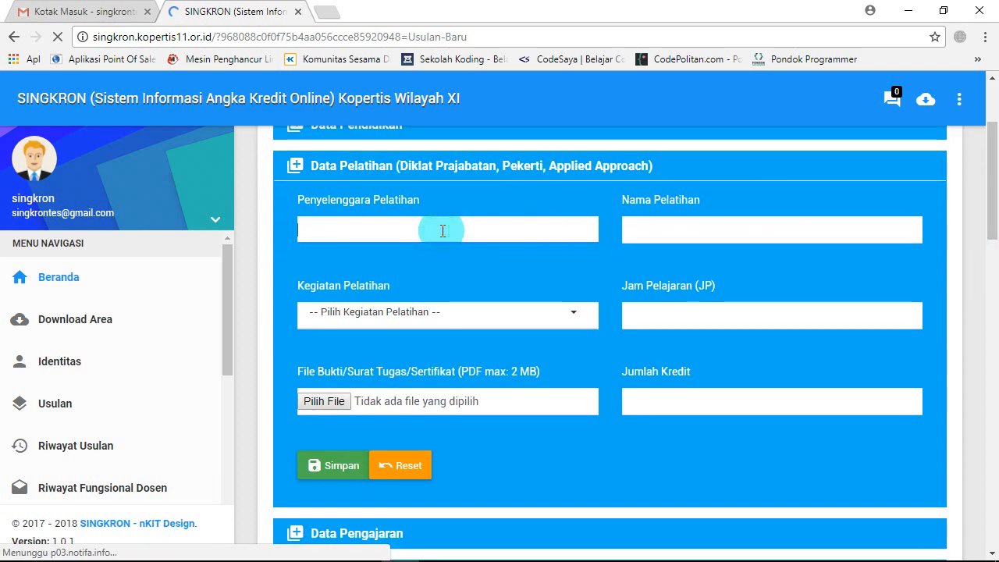
text(nama penyelenggara)
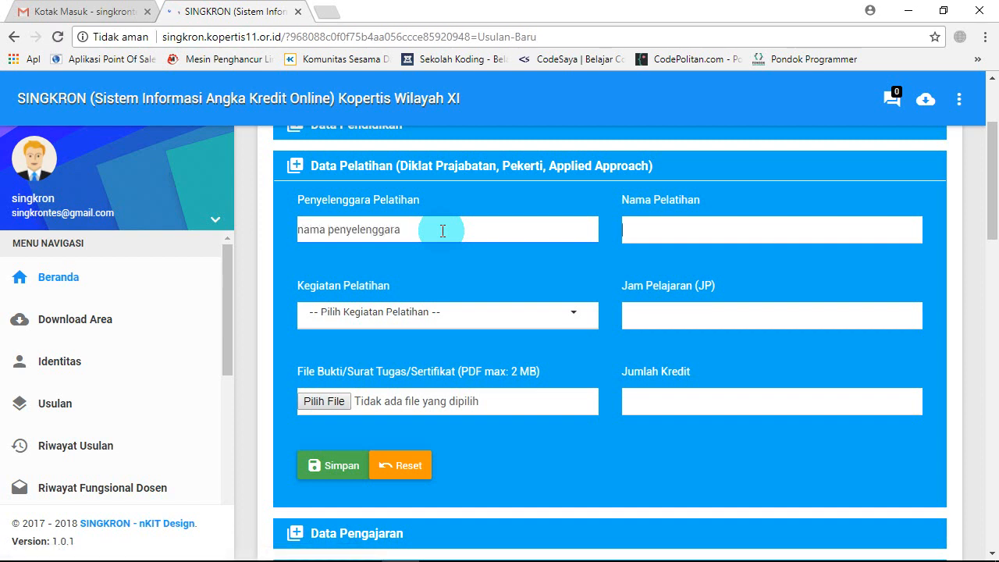
key(Tab)
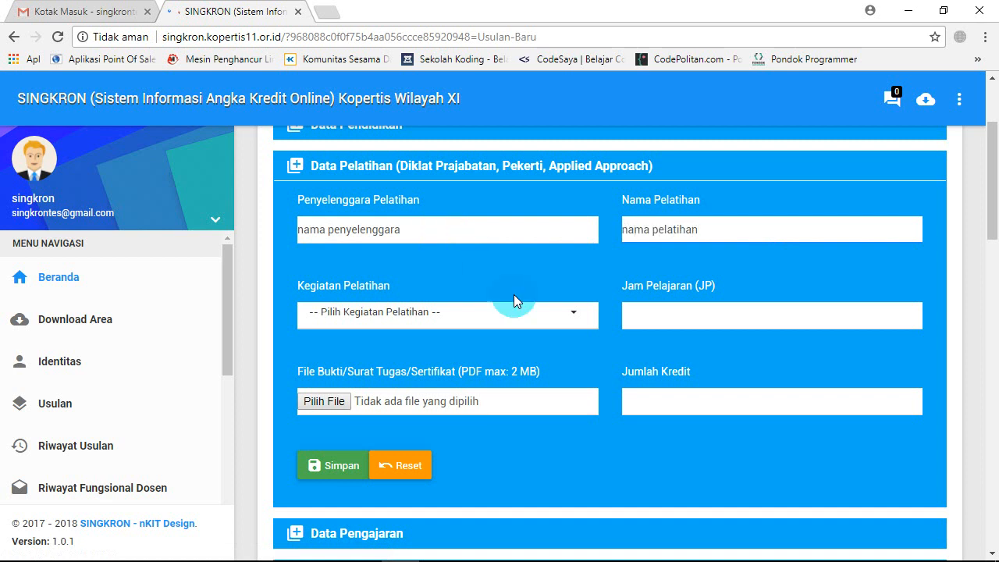
- Set Kegiatan Pelatihan to Pekerti and Jam Pelajaran (JP) to 2 for the training
click(577, 316)
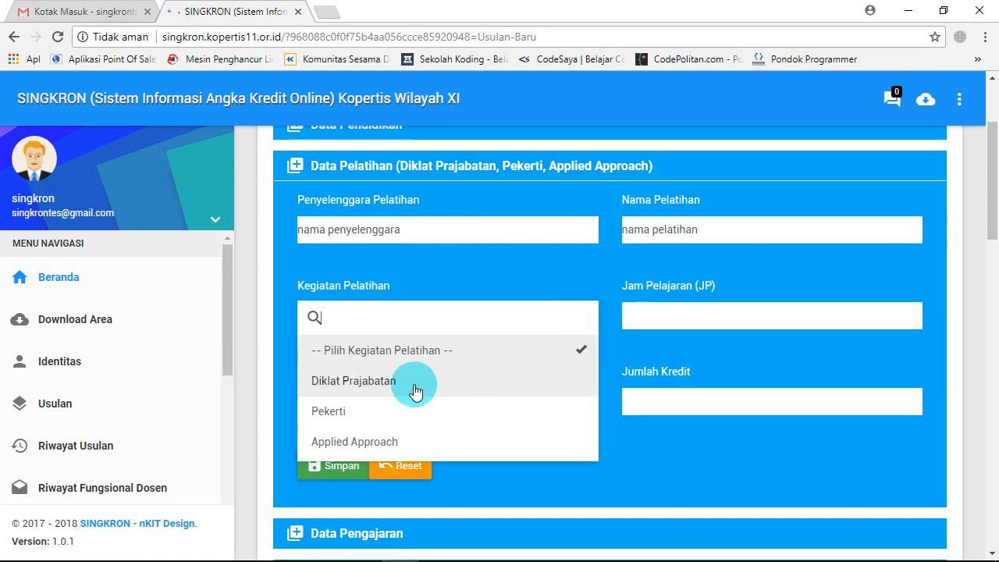
click(370, 419)
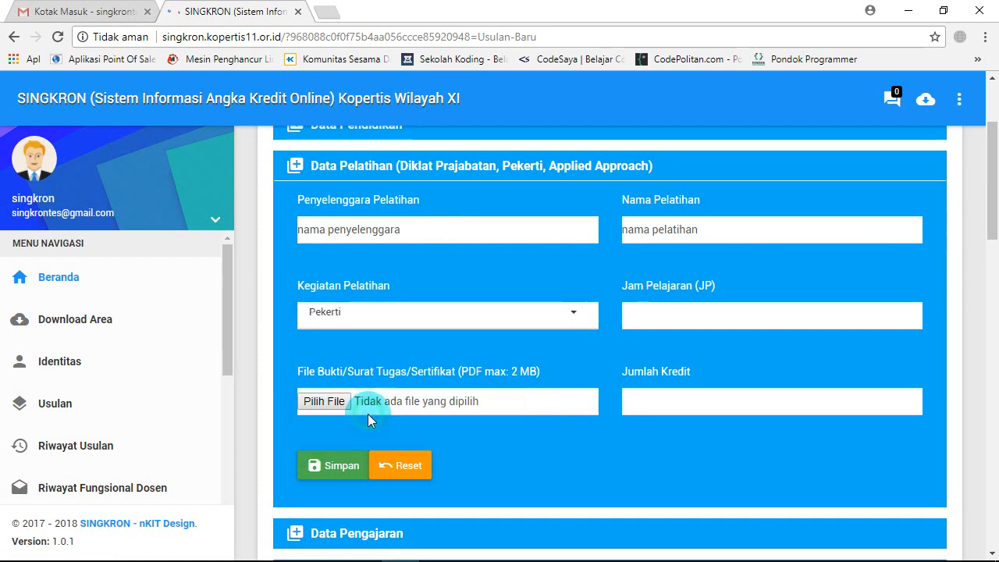
click(727, 314)
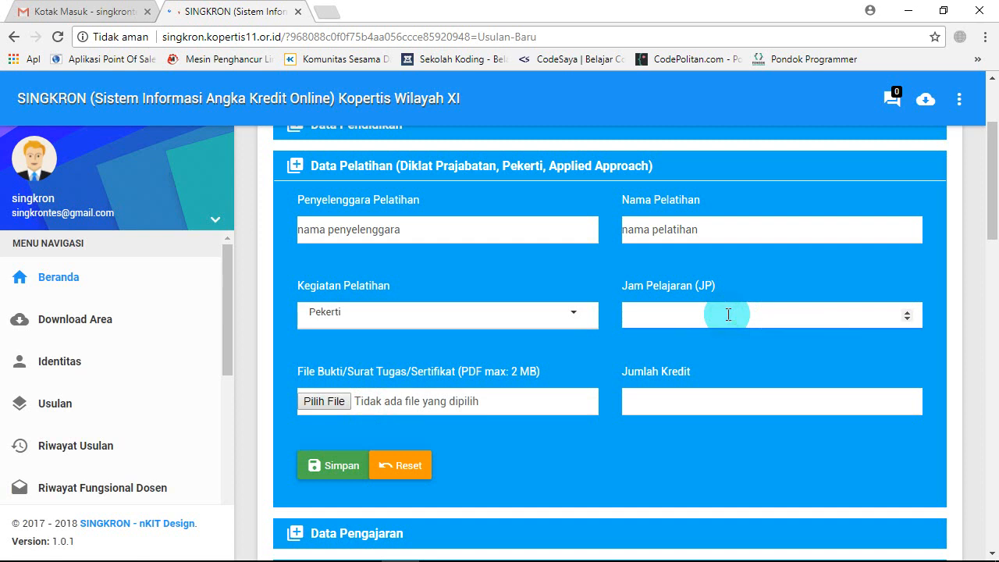
- Attach SERTIFIKAT PELATIHAN.pdf as the training proof, set Jumlah Kredit to 100 and save the training data
click(324, 406)
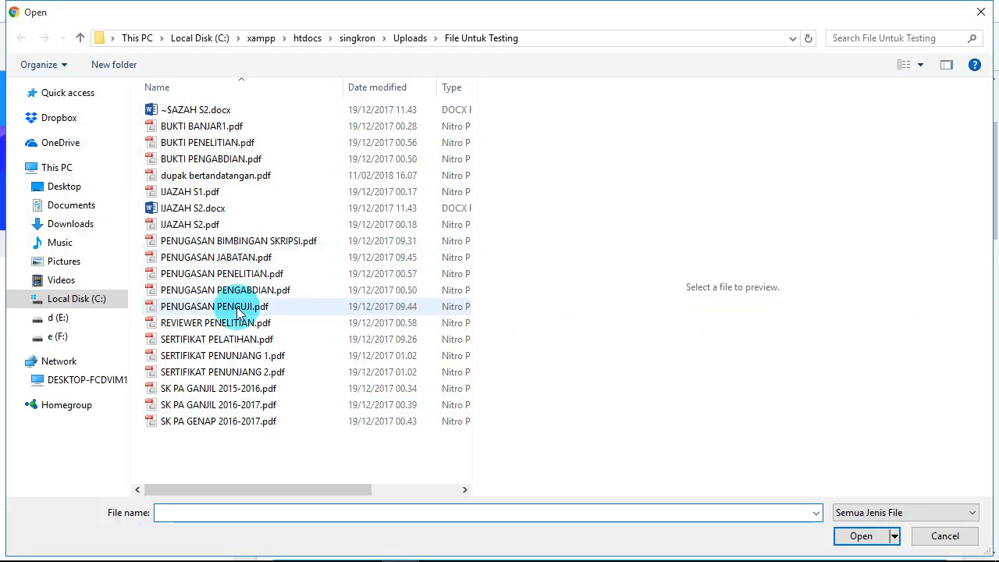
double_click(239, 341)
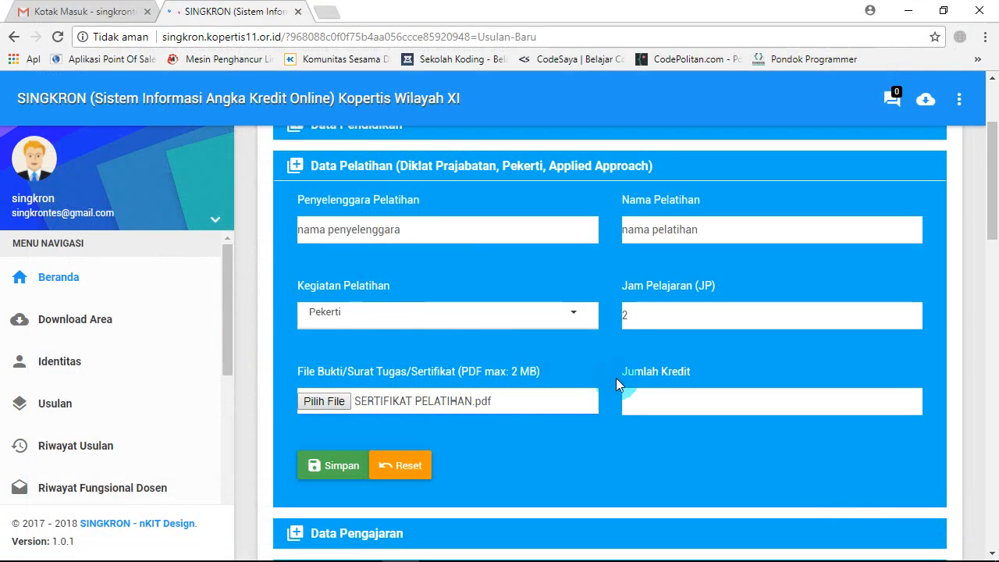
click(644, 399)
text(1)
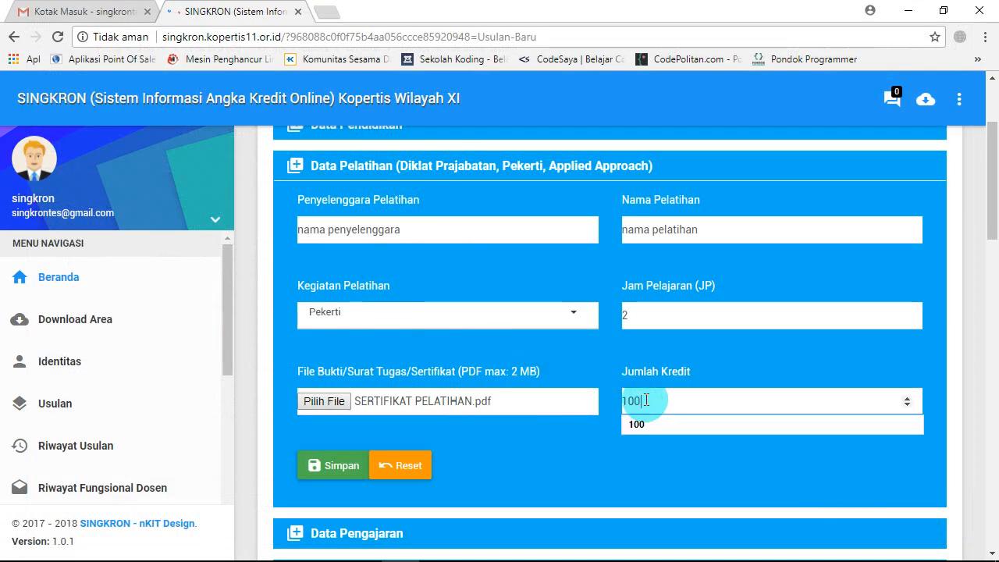
text(00)
click(337, 460)
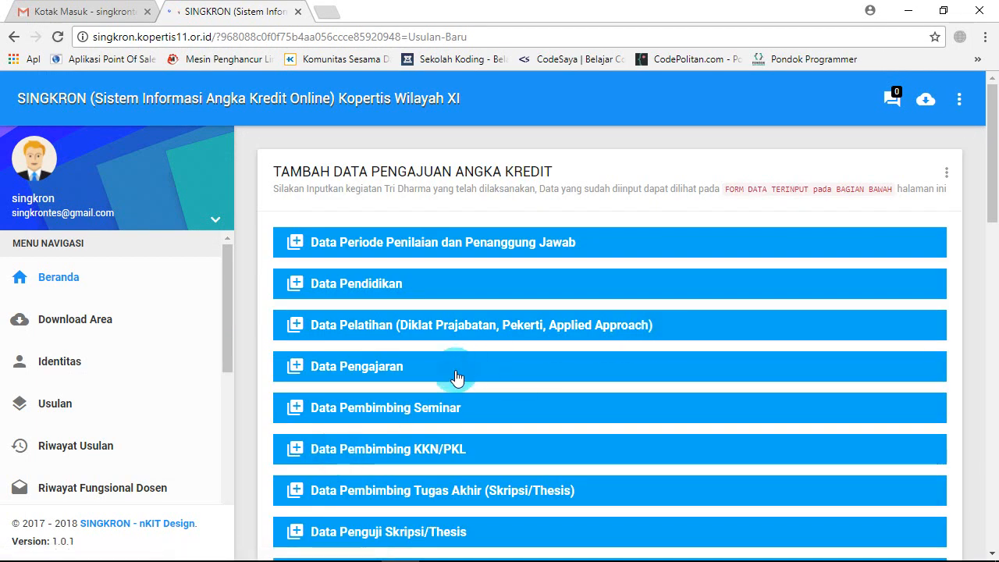
- Expand Data Pengajaran and enter "Pemrograman Dasar (2 sks), Pemrograman Terstruktur (4 sks)" as Mata Kuliah (Jumlah SKS)
click(417, 380)
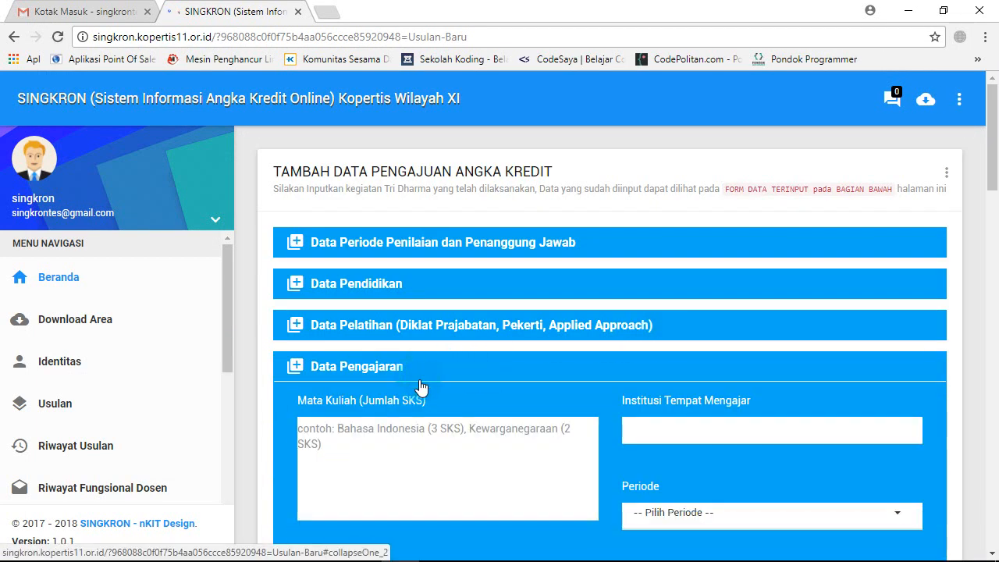
click(463, 446)
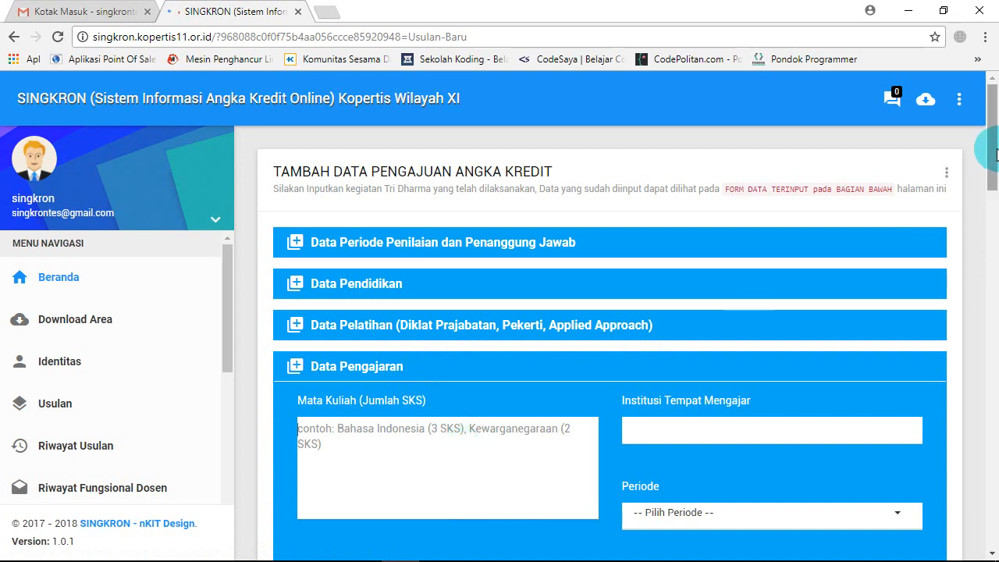
scroll(995, 193, down, 2)
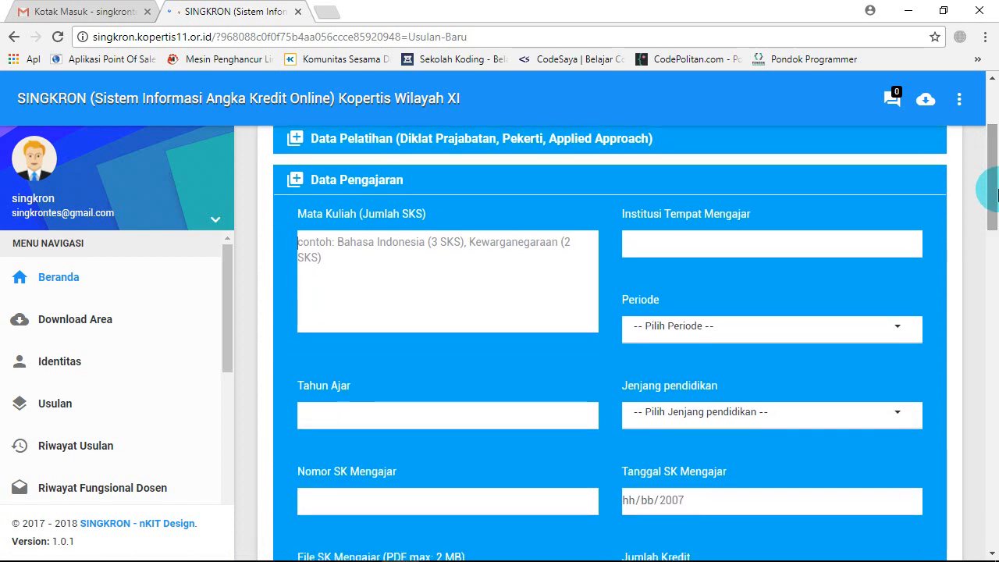
text(P)
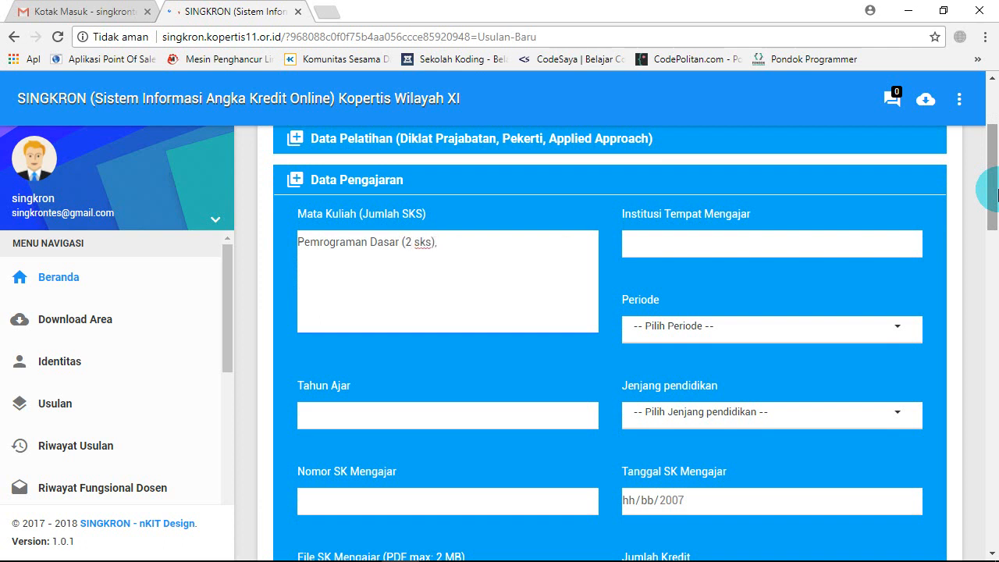
text(emrograman Terstruktur ()
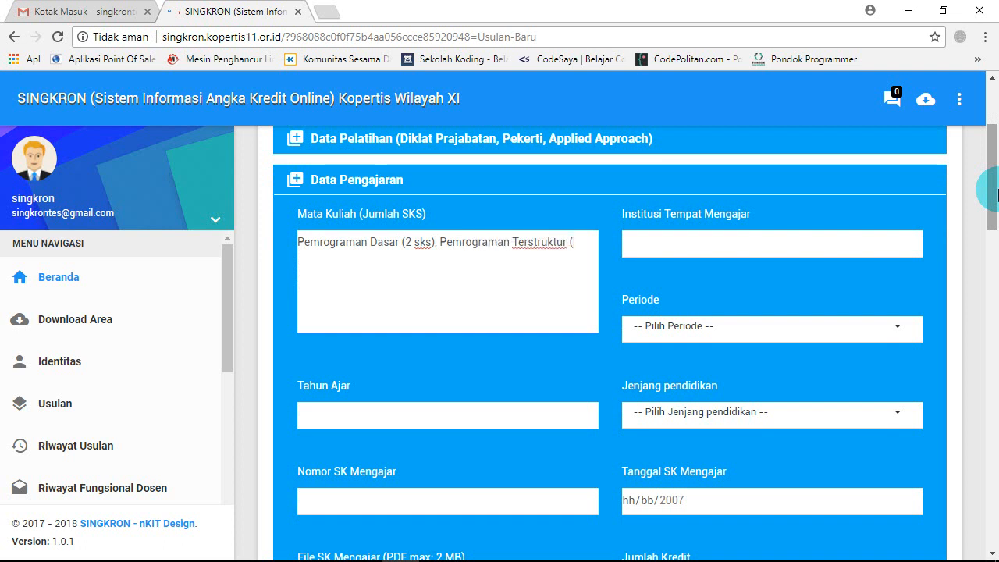
text(4 sks)
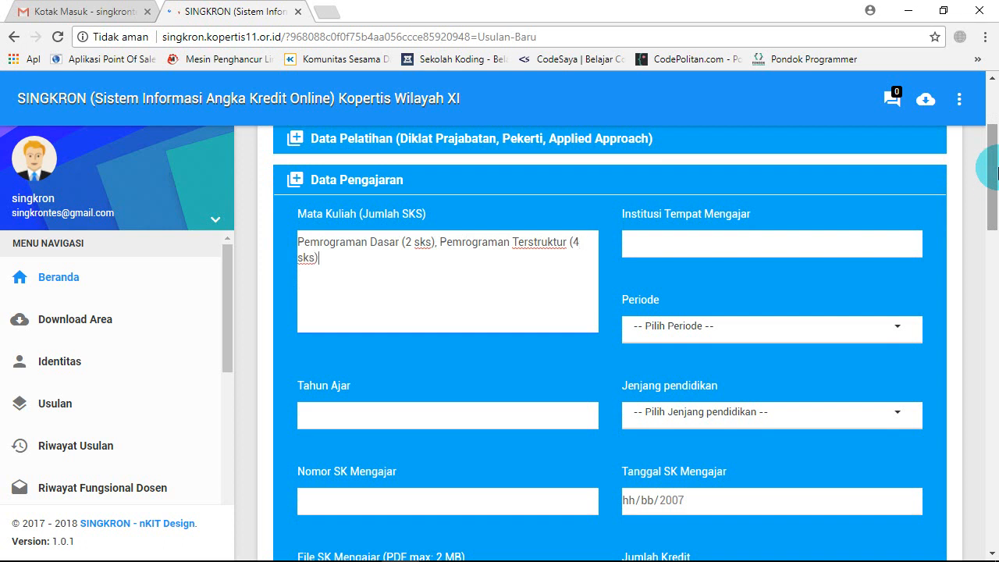
- Set Institusi Tempat Mengajar to Universitas Islam Kalimantan and Periode to GANJIL
click(664, 241)
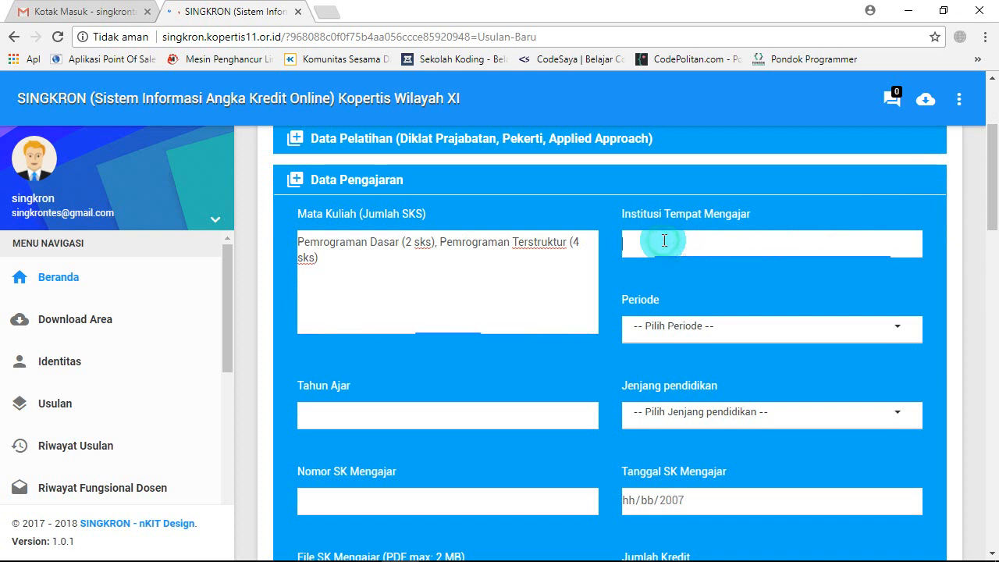
text(U)
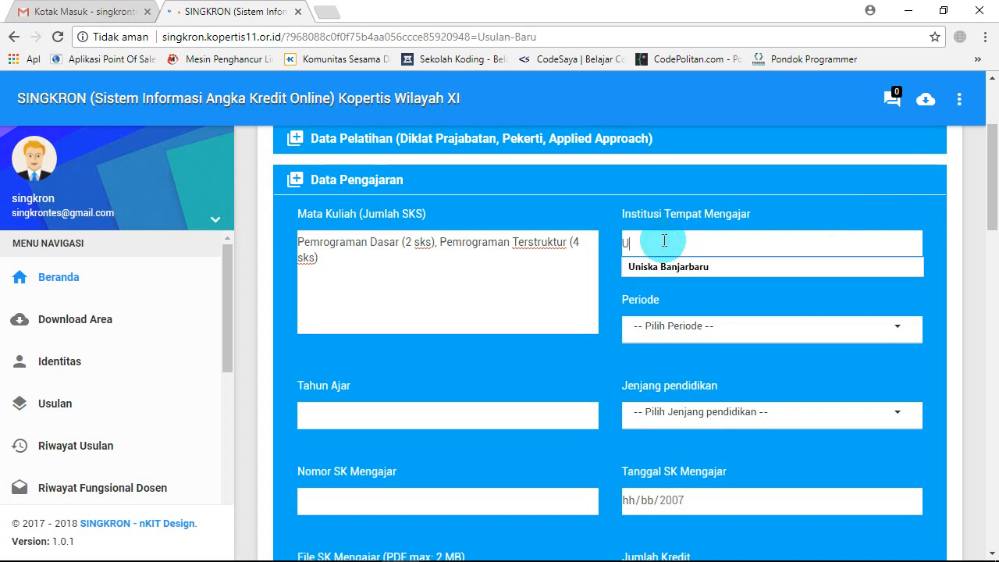
text(niversitas Islam Kalimantan)
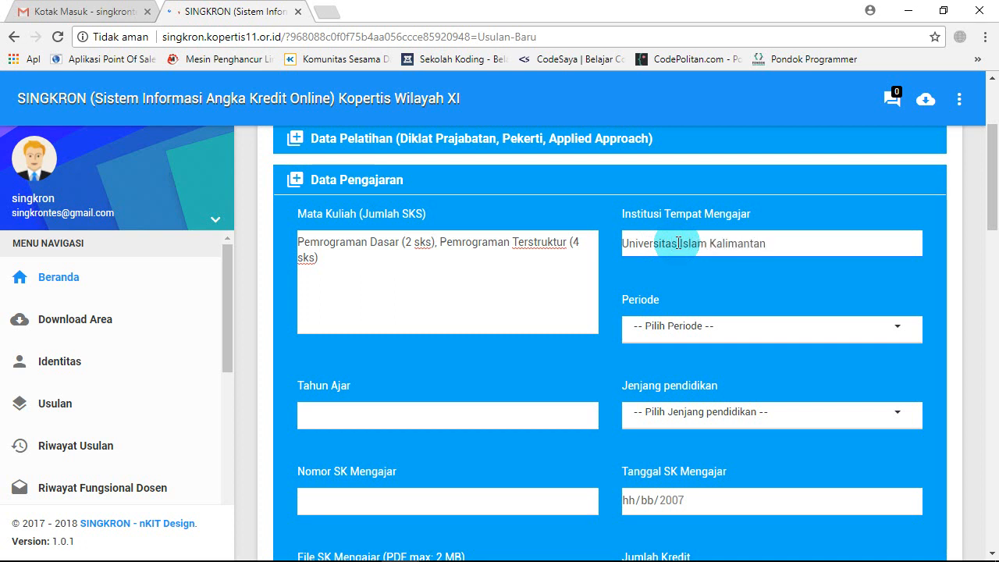
click(886, 329)
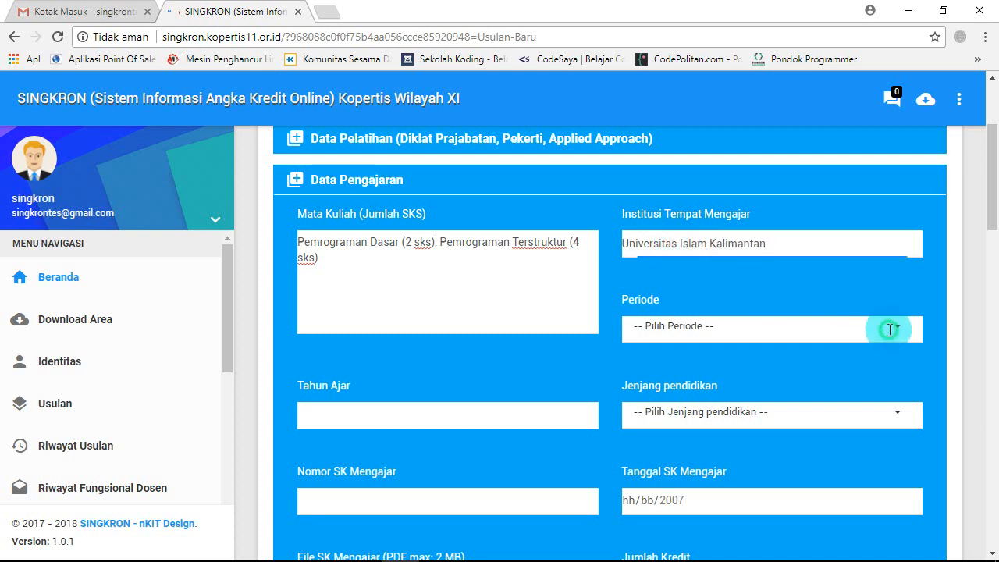
click(722, 402)
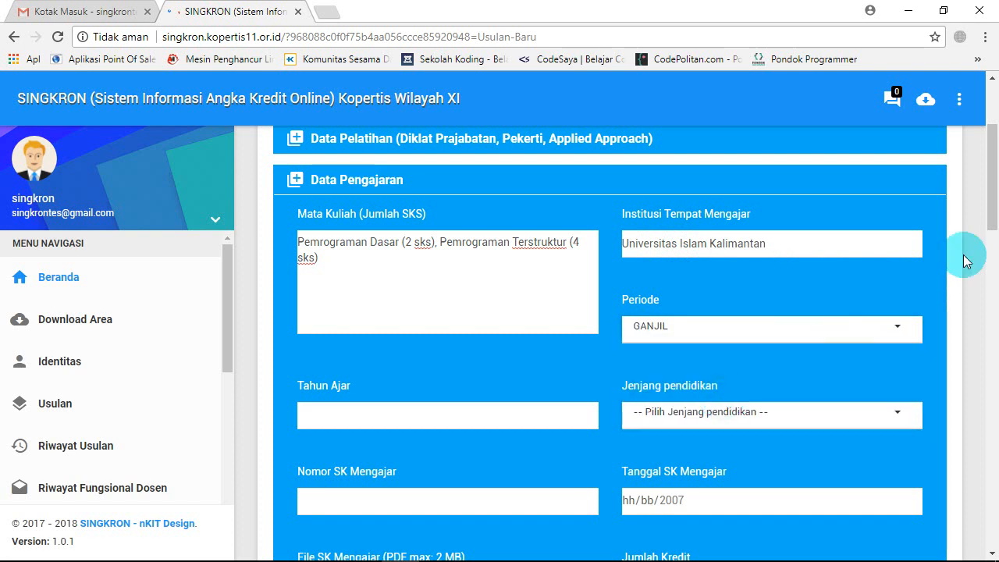
- Set Tahun Ajar to 2017 and Jenjang pendidikan to S-1 in the teaching data
scroll(983, 261, down, 3)
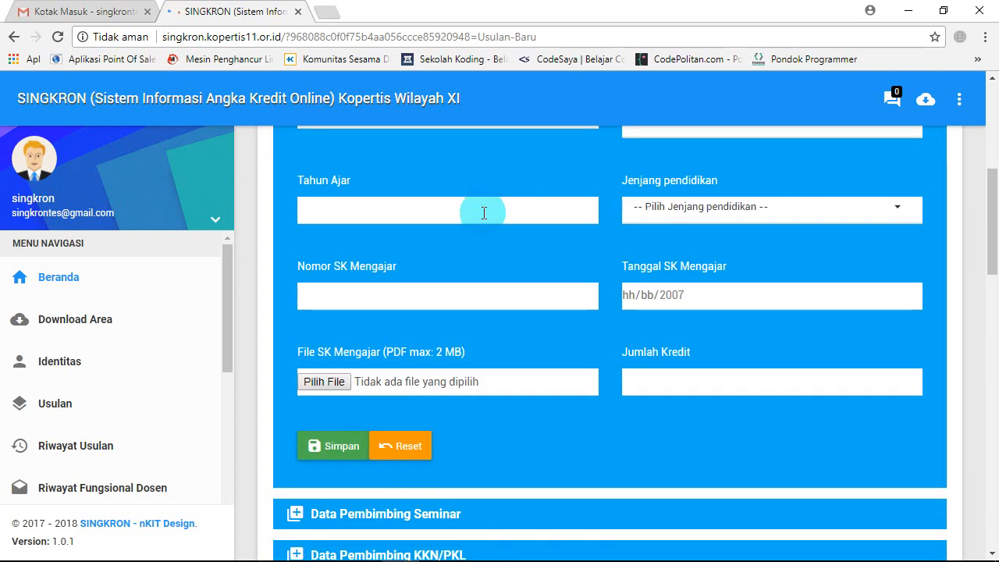
click(482, 211)
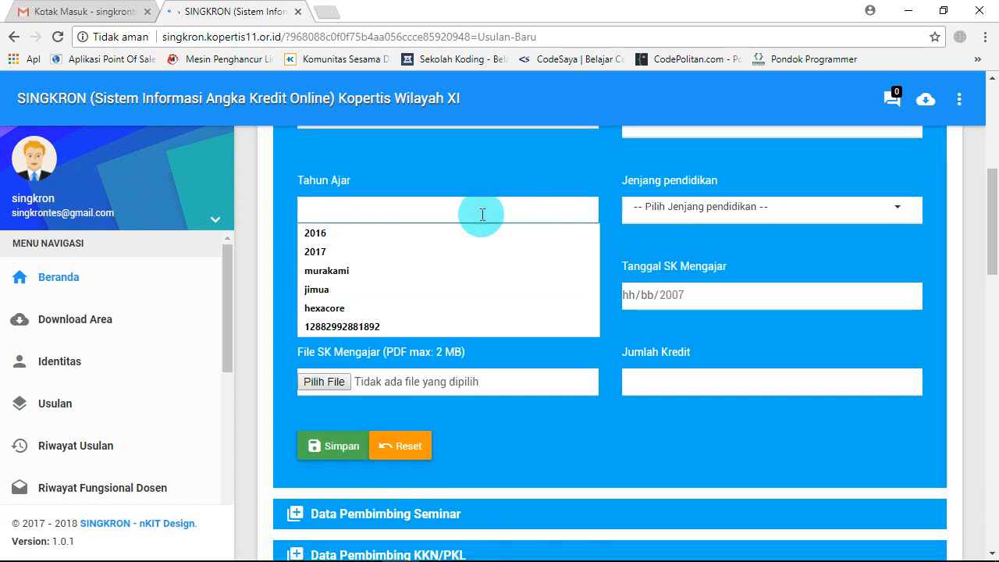
click(420, 251)
click(771, 214)
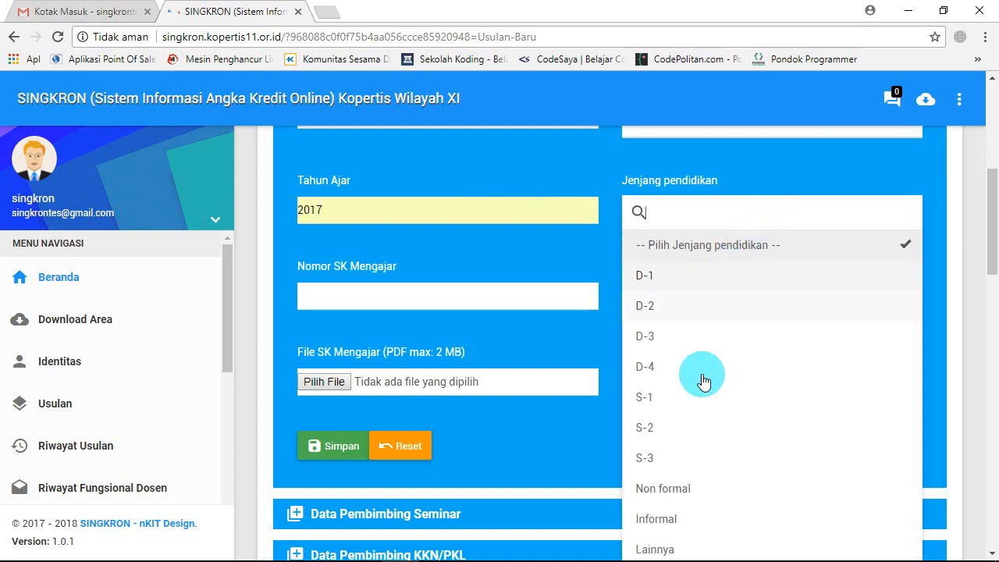
click(691, 399)
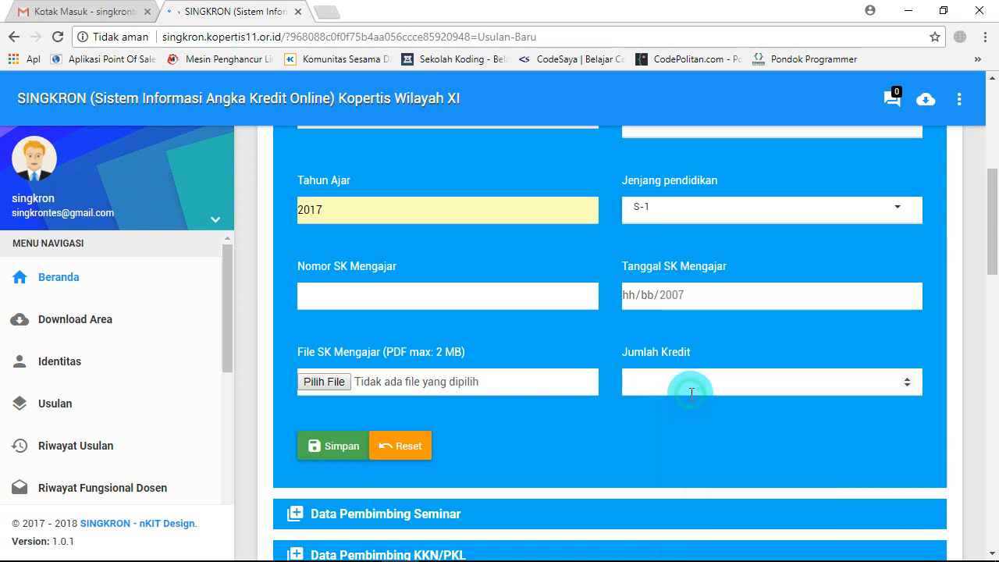
- Enter "isikan nomor SK" as Nomor SK Mengajar and set Tanggal SK Mengajar to 02/02/2007
click(433, 299)
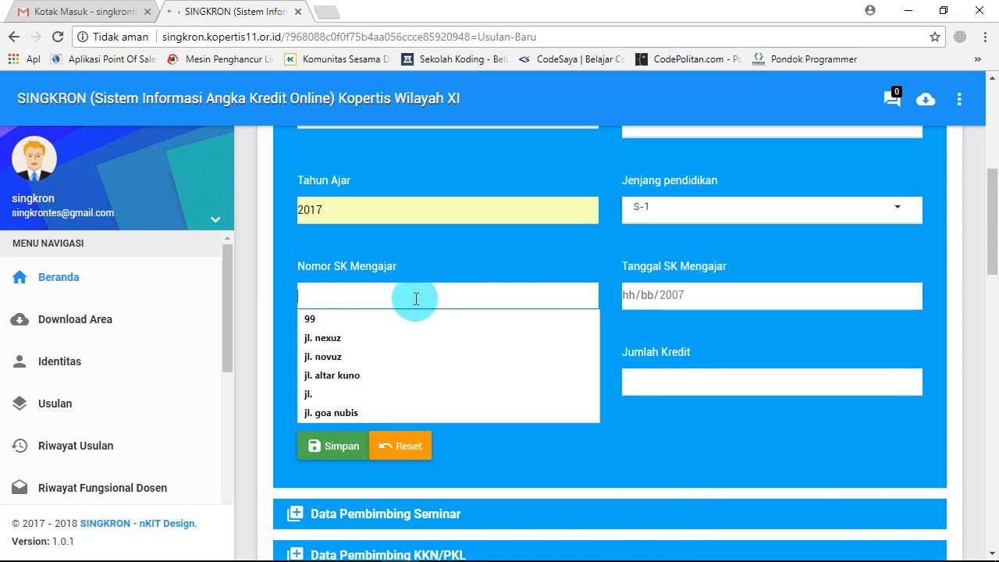
text(isikan nomor SK)
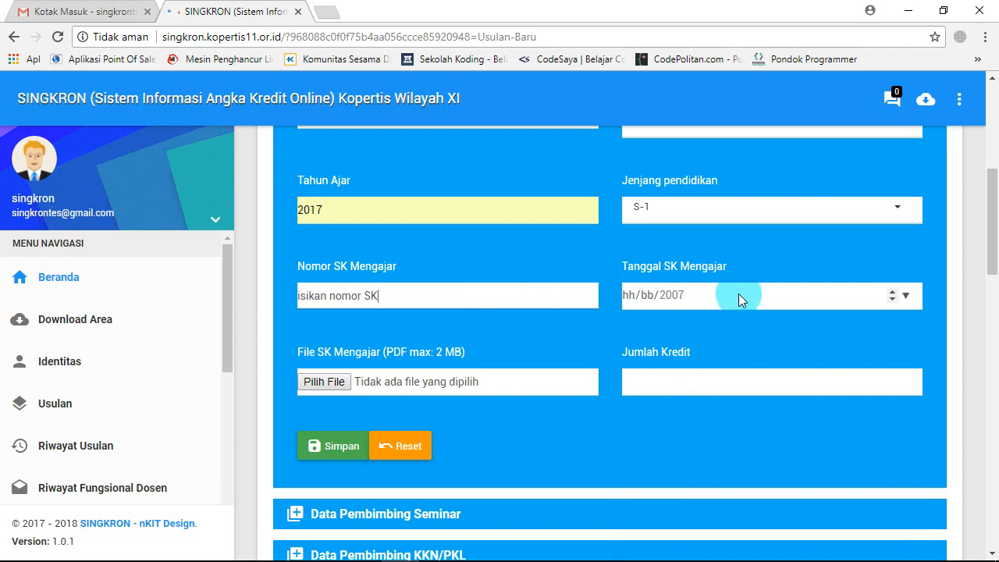
click(905, 296)
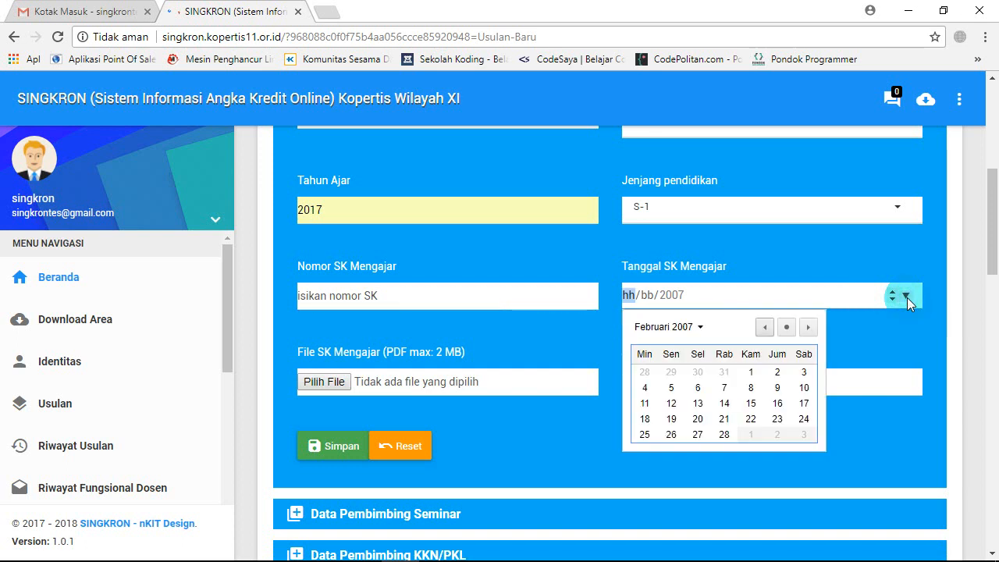
click(700, 326)
mouse_move(812, 394)
mouse_down()
mouse_move(812, 417)
mouse_move(753, 361)
mouse_move(731, 357)
mouse_move(821, 395)
mouse_up()
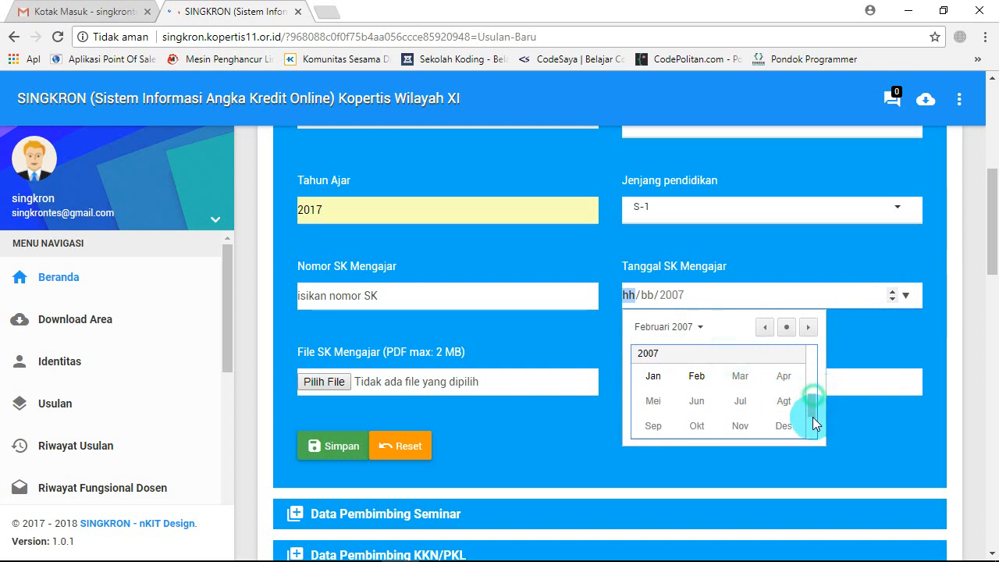
click(801, 334)
click(700, 329)
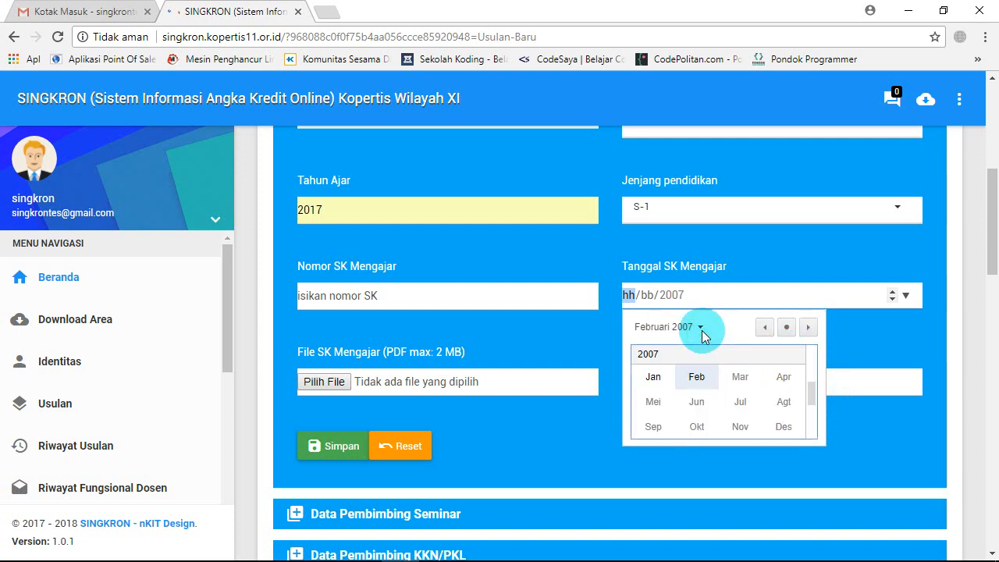
drag(815, 371, 688, 384)
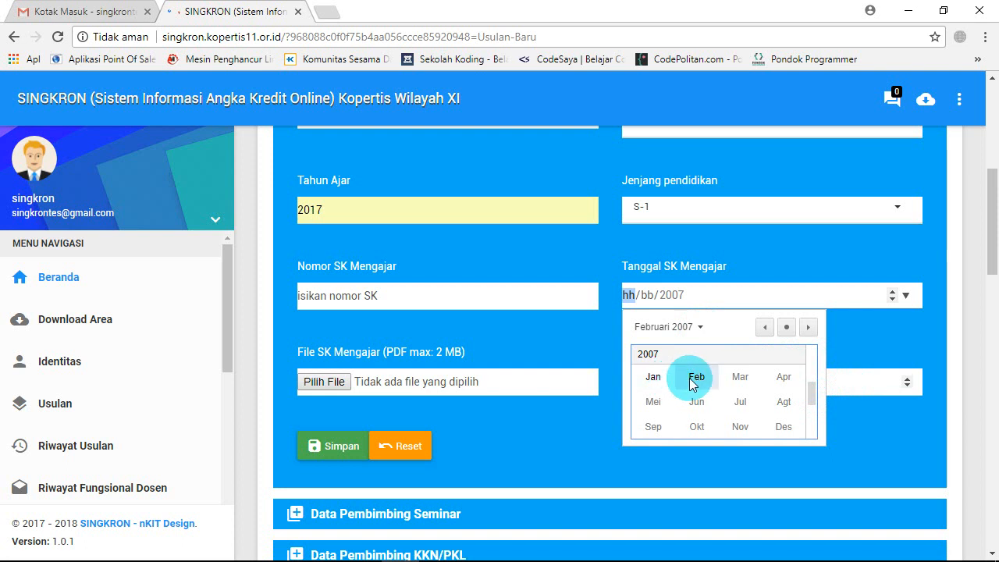
click(691, 381)
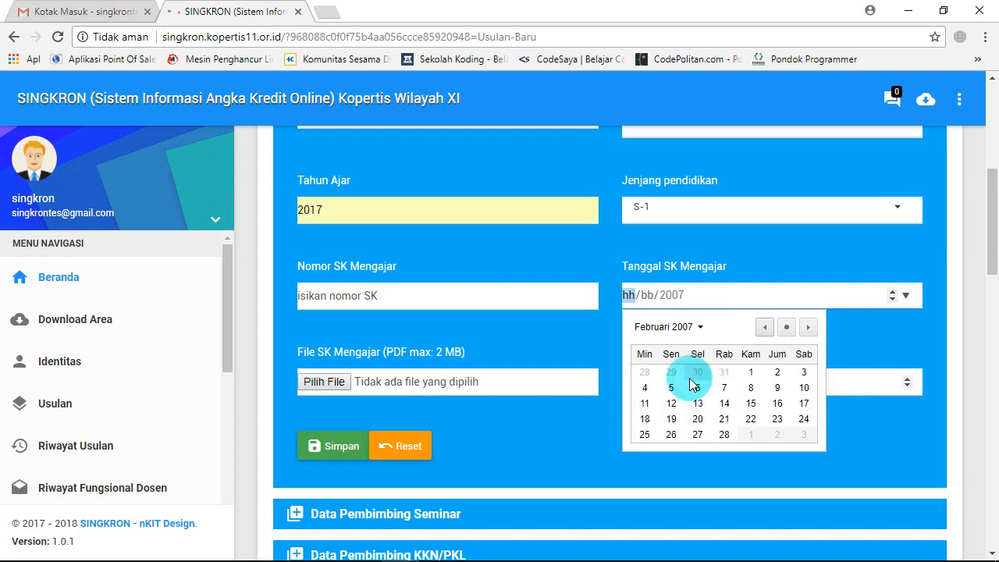
click(775, 374)
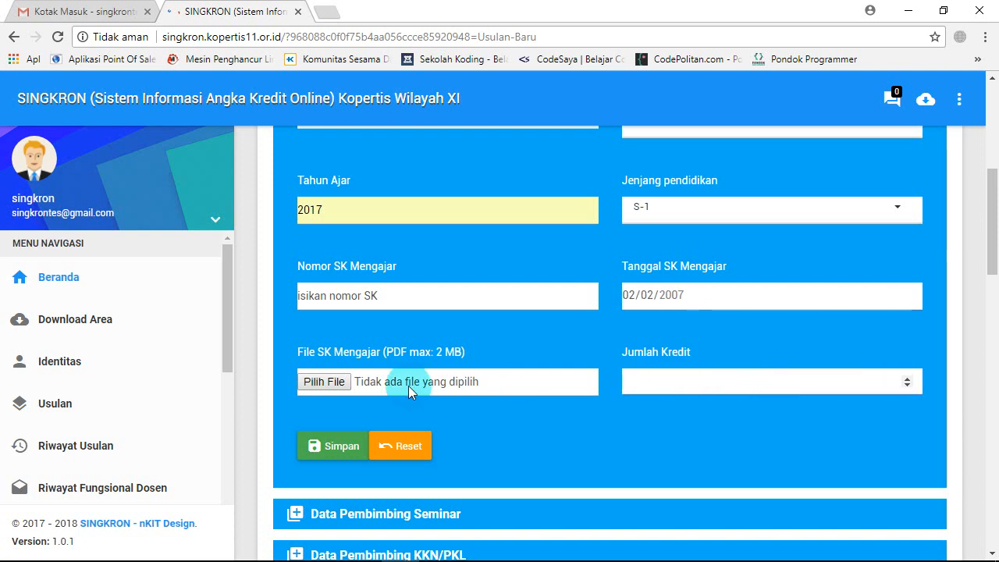
- Attach SK PA GANJIL 2016-2017.pdf as File SK Mengajar, set Jumlah Kredit to 10 and save the teaching data
click(324, 382)
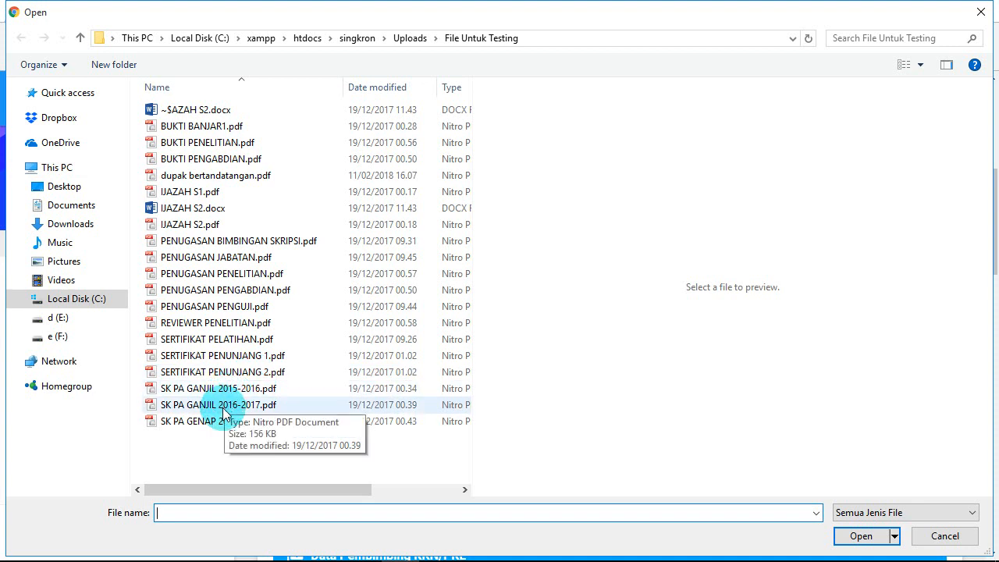
click(222, 408)
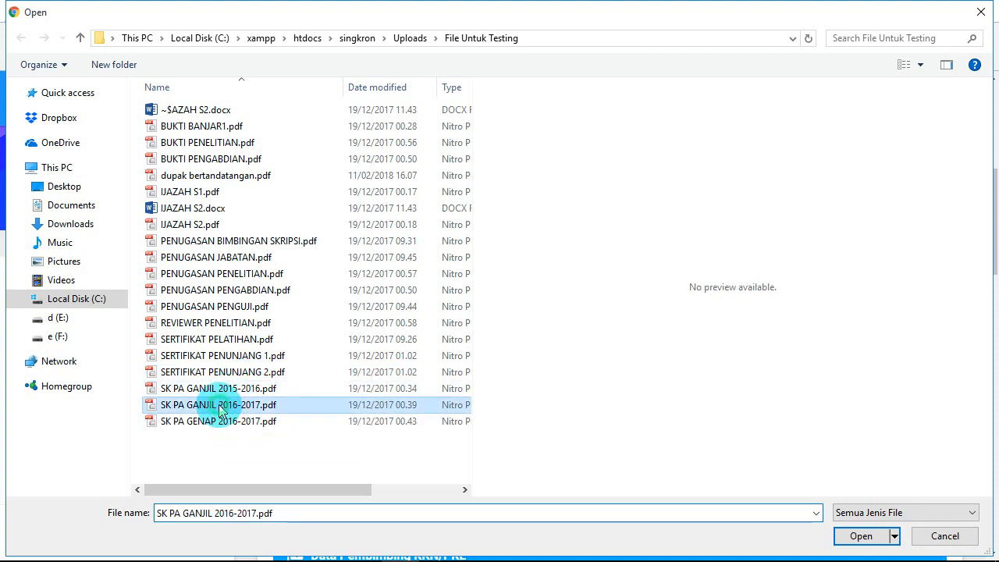
double_click(222, 409)
click(674, 377)
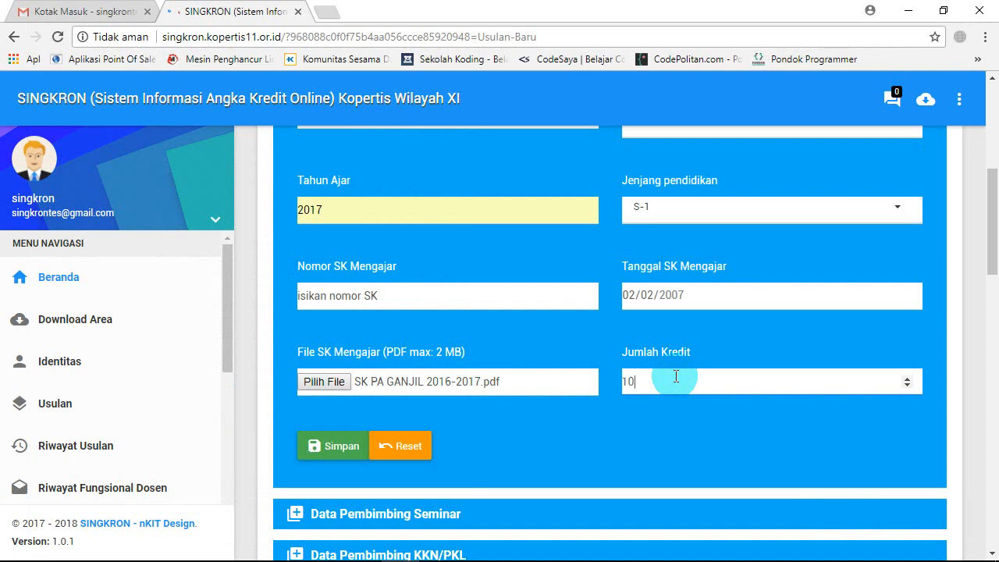
click(336, 442)
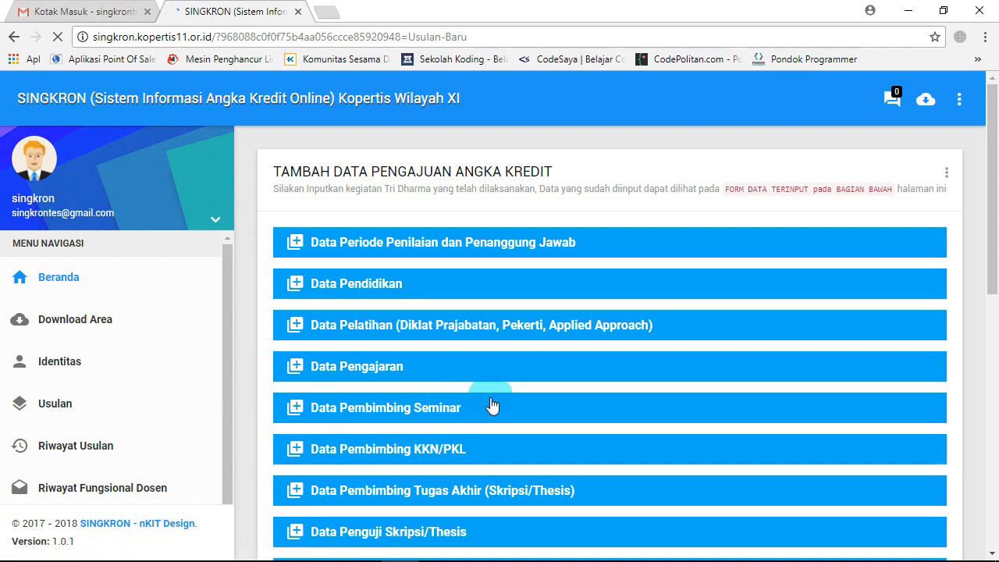
- Expand Data Pengabdian and set Kategori to "Membuat/menulis karya pengabdian pada masyarakat yang tidak dipublikasikan (Max: 3 AK)"
drag(988, 174, 991, 138)
drag(992, 156, 994, 246)
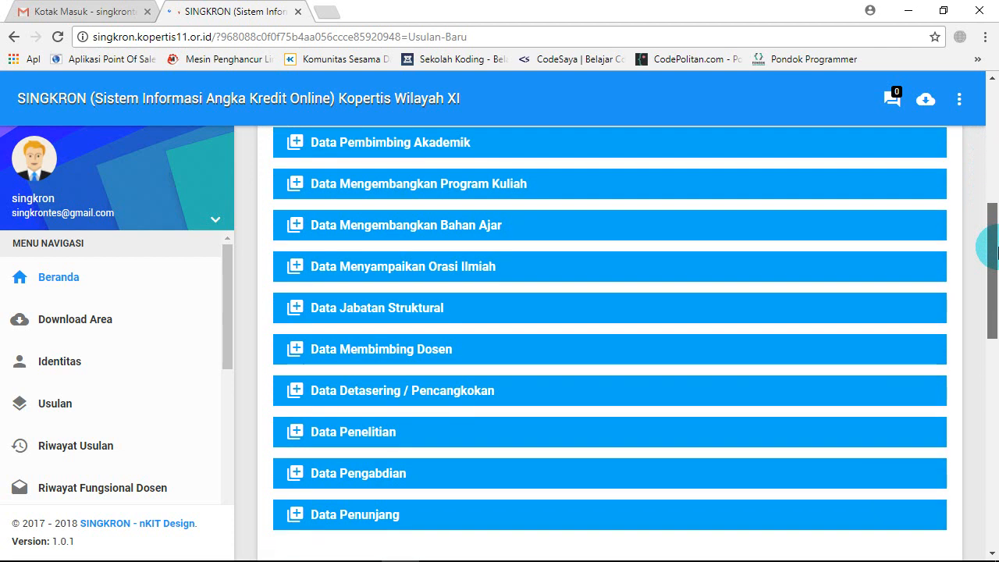
click(398, 468)
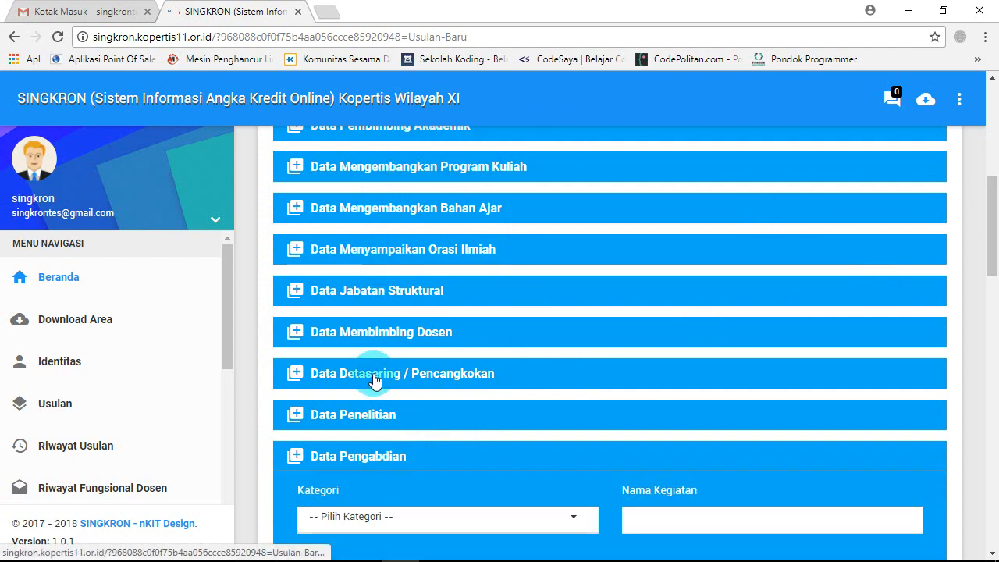
drag(991, 218, 990, 300)
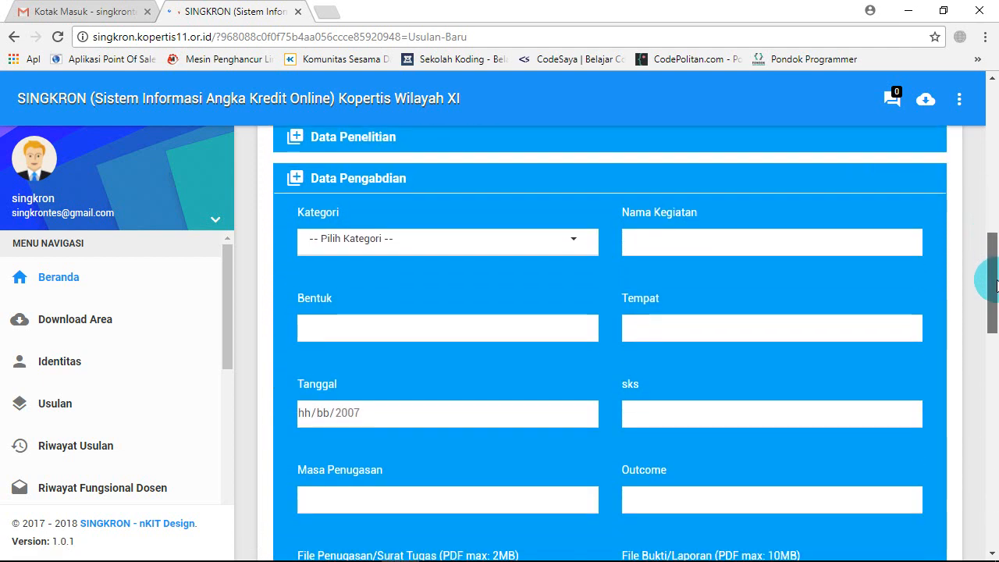
click(570, 247)
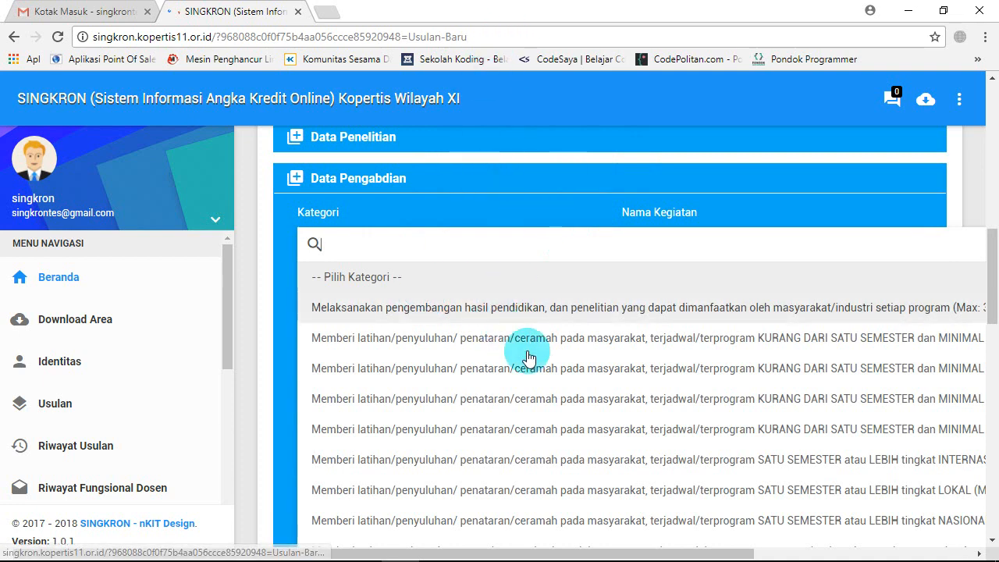
drag(985, 269, 985, 338)
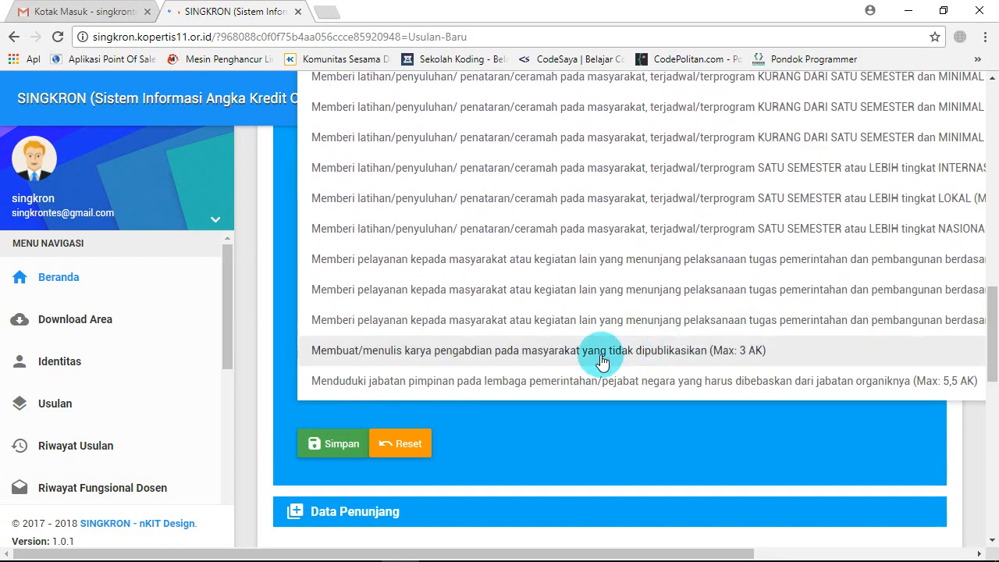
click(602, 361)
- Enter "pengabdian A" as Nama Kegiatan and "Pelatihan" as Bentuk for the community service
click(689, 315)
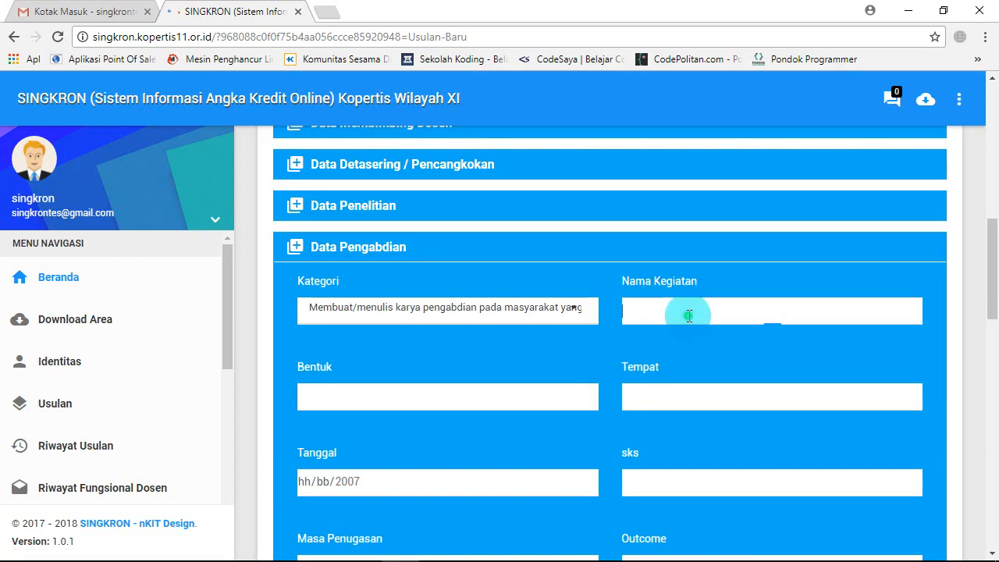
text(penga)
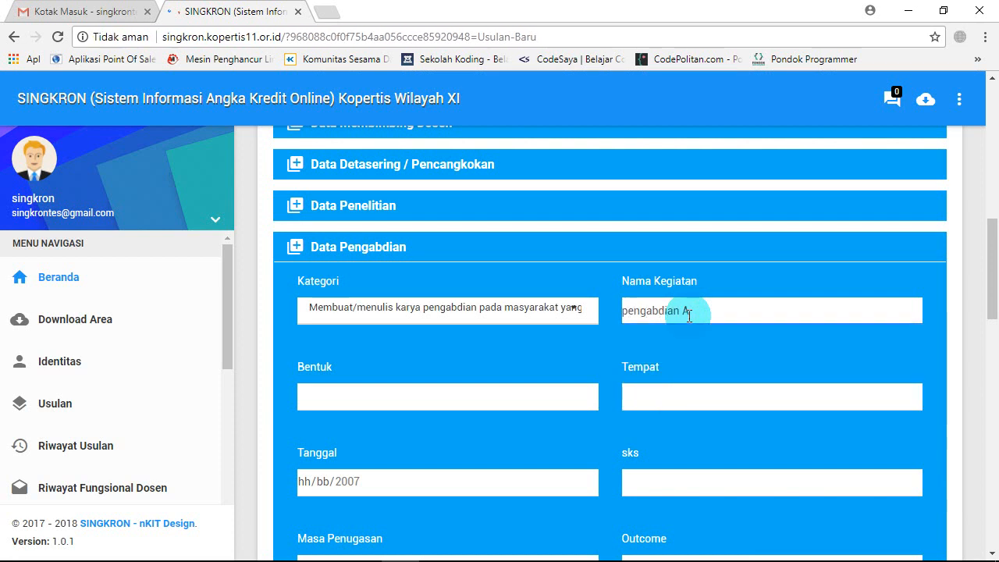
text(bdian A)
click(472, 398)
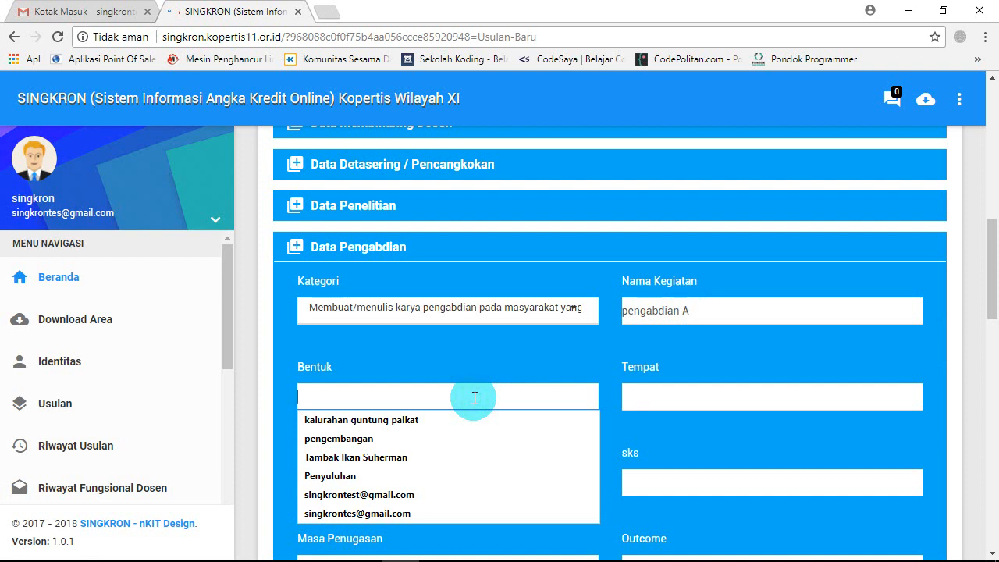
text(S)
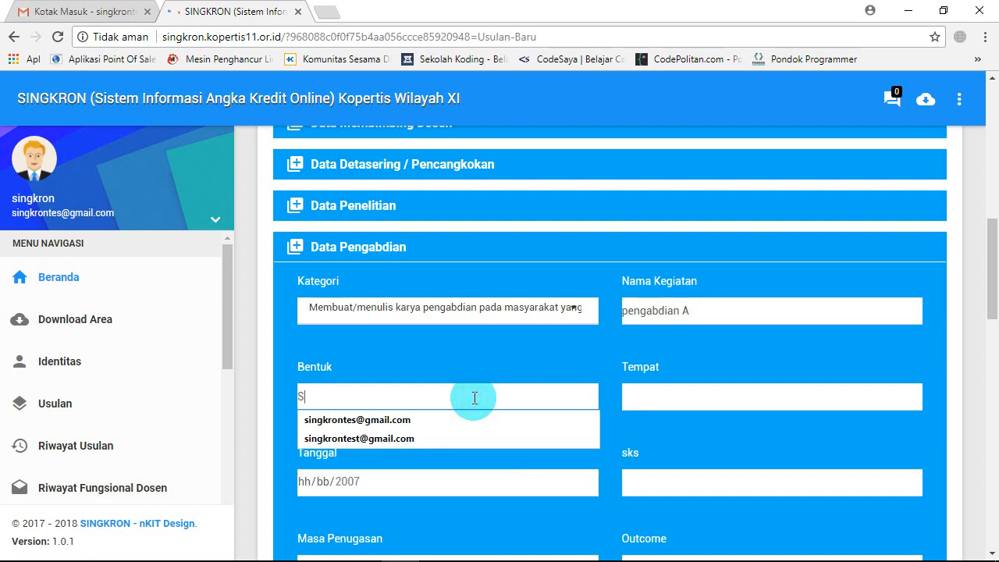
key(BackSpace)
text(Pela)
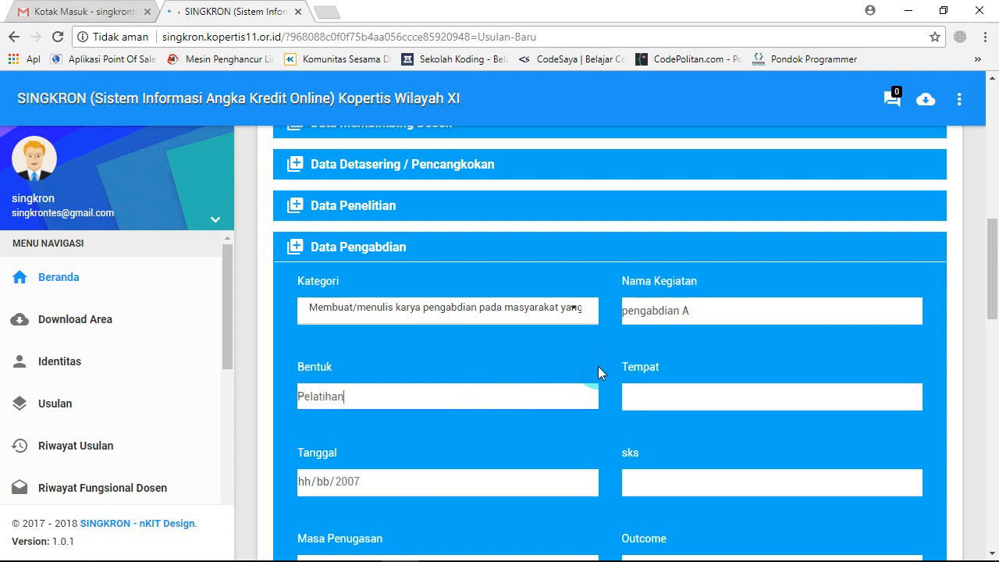
text(tihan)
- Enter "Nama Tempat" as Tempat and set Tanggal to 20/02/2007 for the community service
click(623, 385)
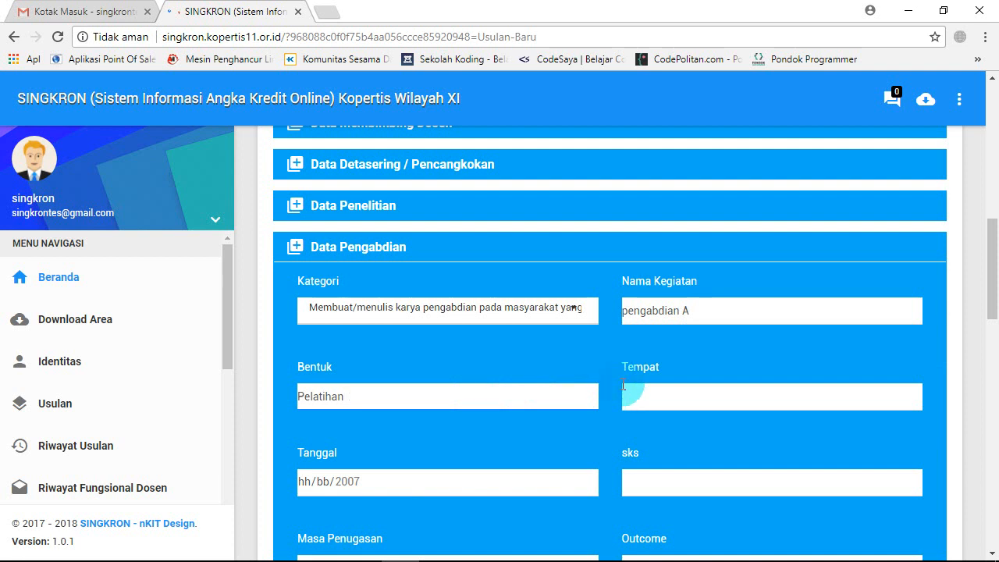
click(659, 390)
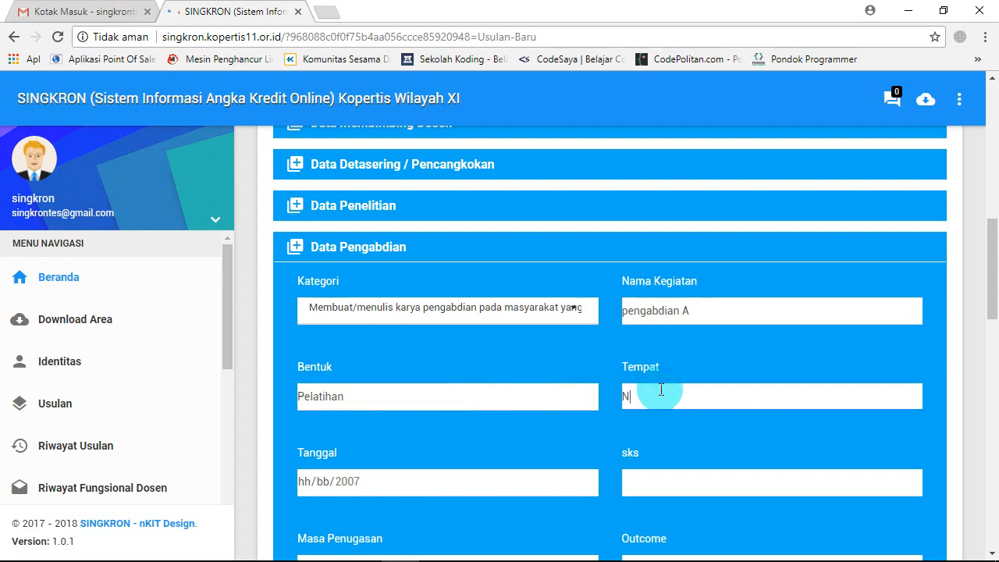
text(Nama Tempat)
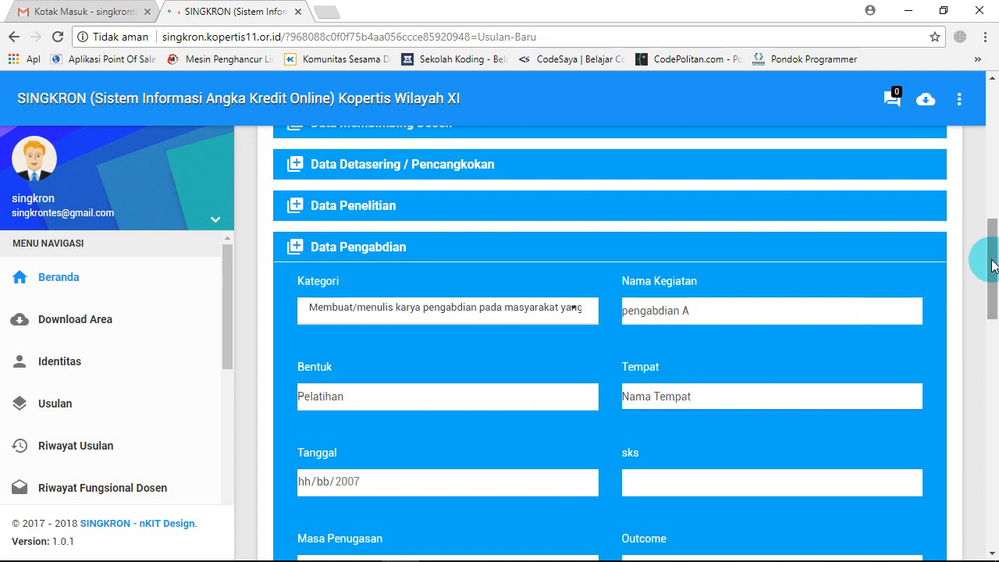
drag(987, 262, 997, 309)
click(607, 317)
click(586, 305)
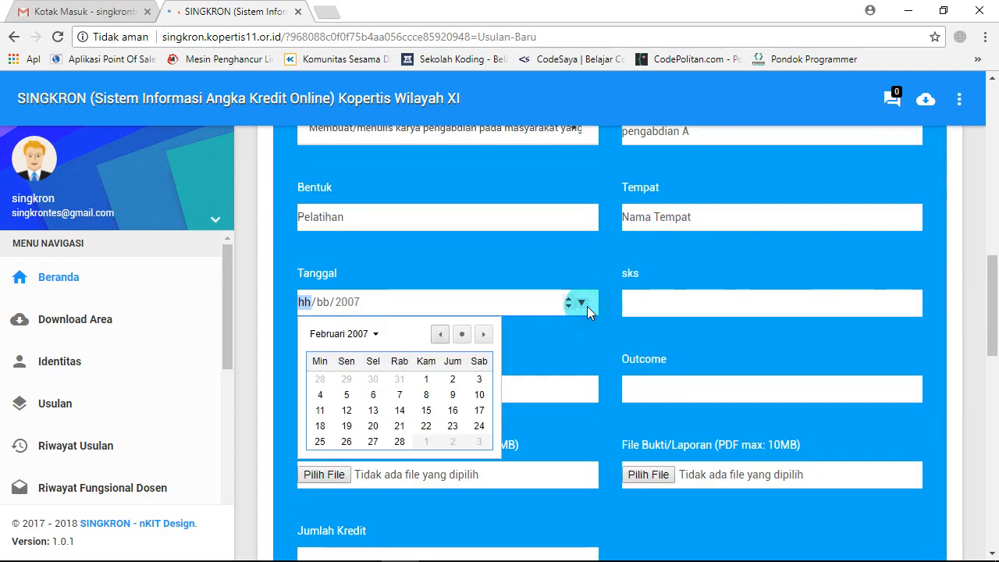
click(373, 427)
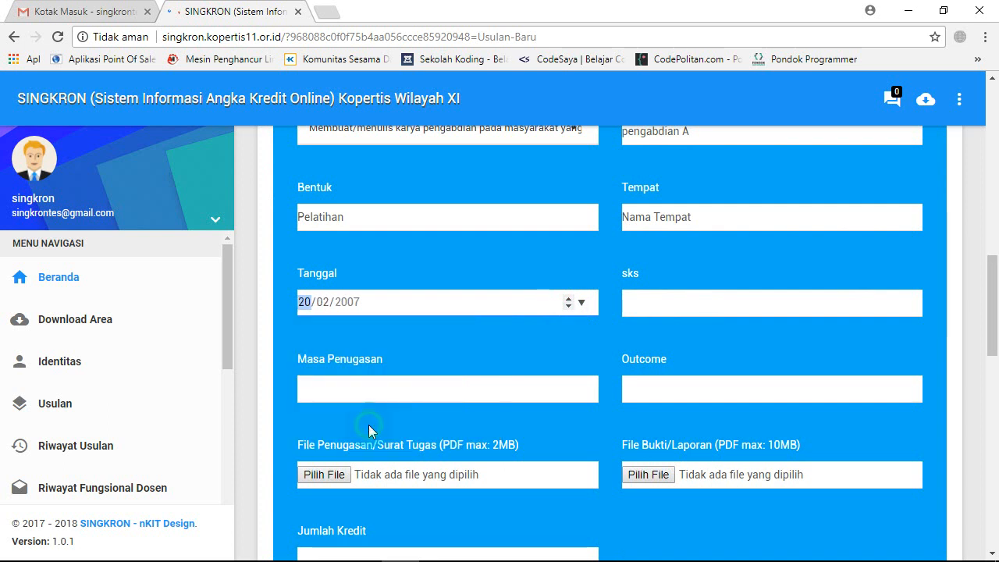
- Set sks to 4 and Masa Penugasan to 2017 in Data Pengabdian
click(652, 303)
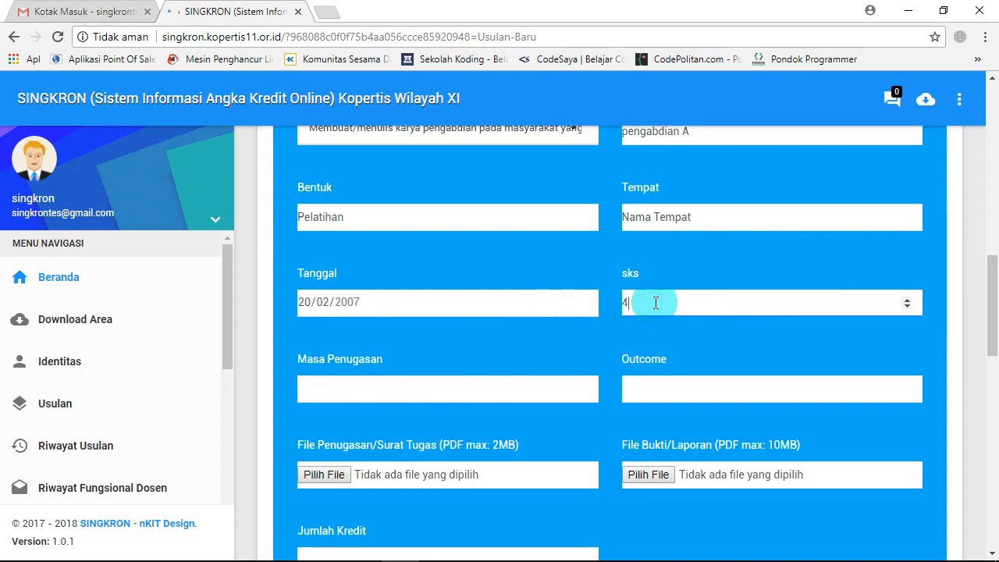
text(4)
click(414, 385)
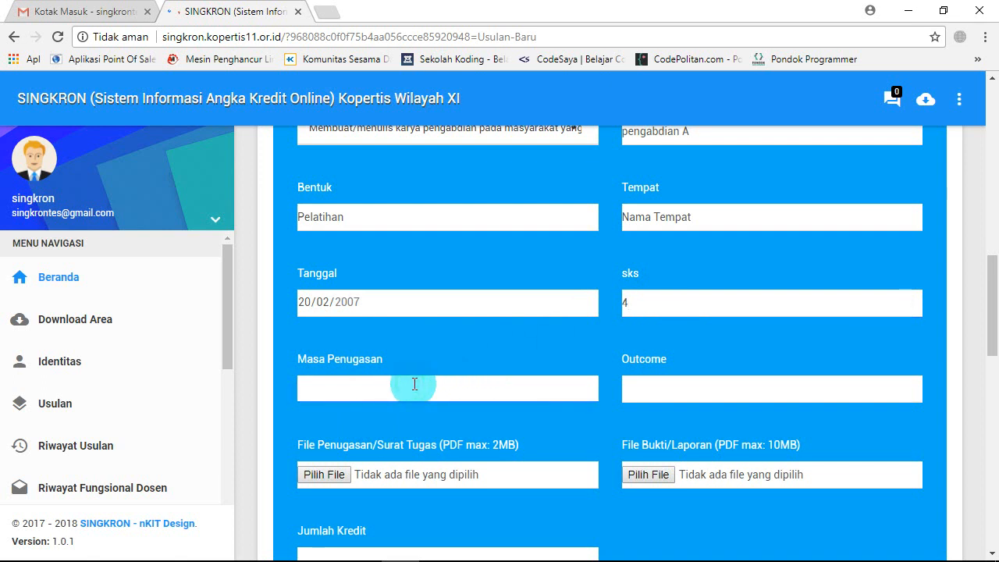
text(2017)
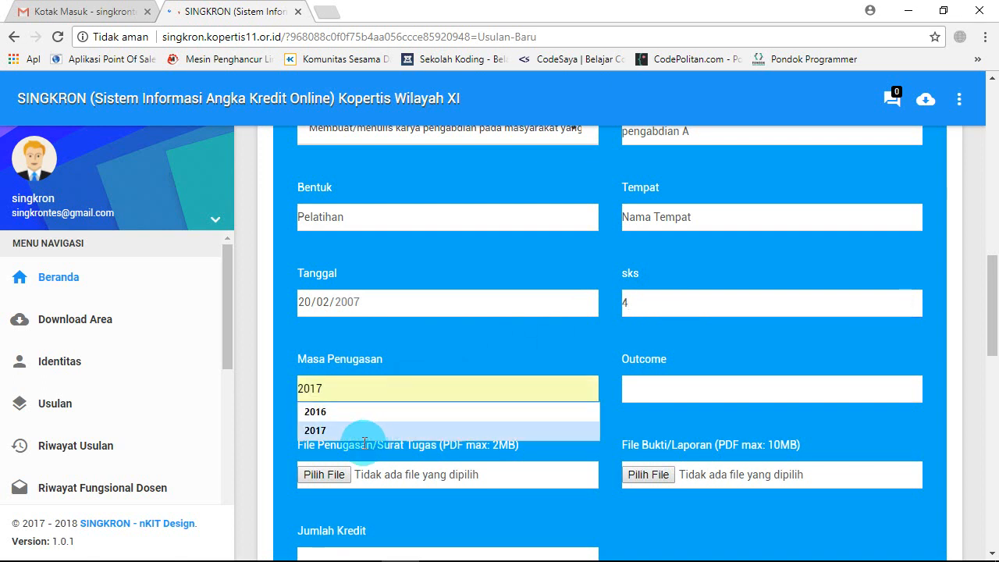
click(359, 432)
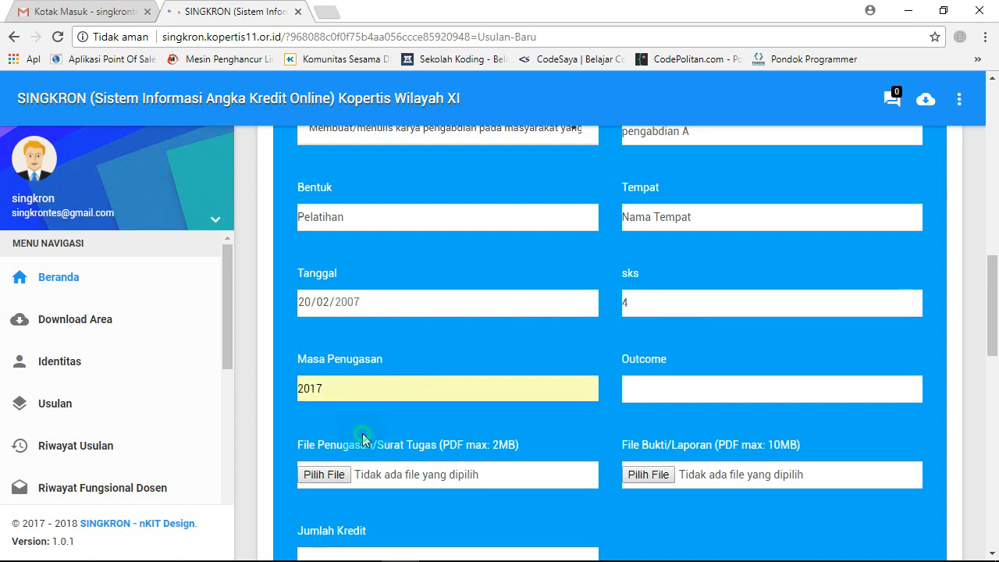
- Enter "hasil pengabdian" as Outcome for the community service
click(661, 390)
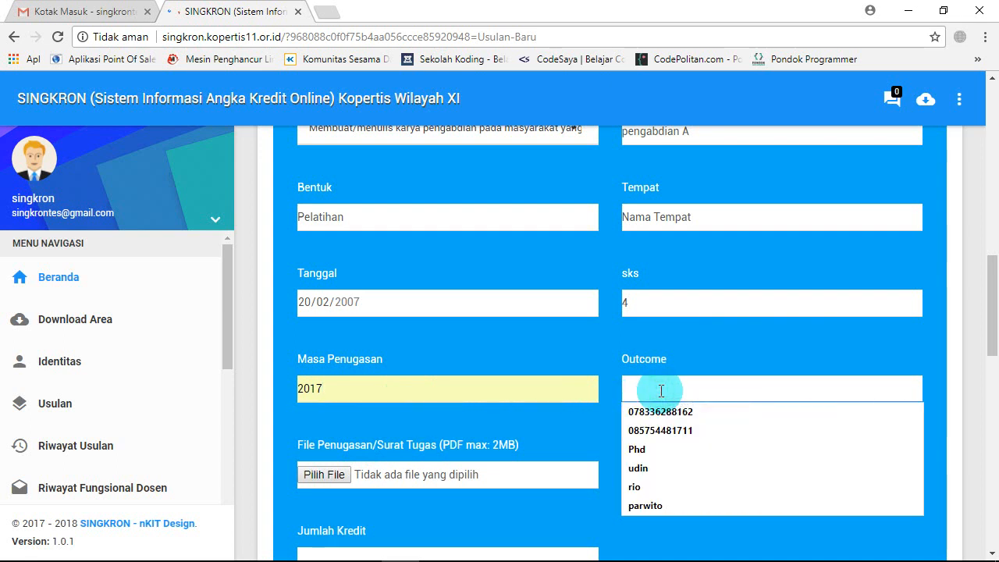
click(720, 344)
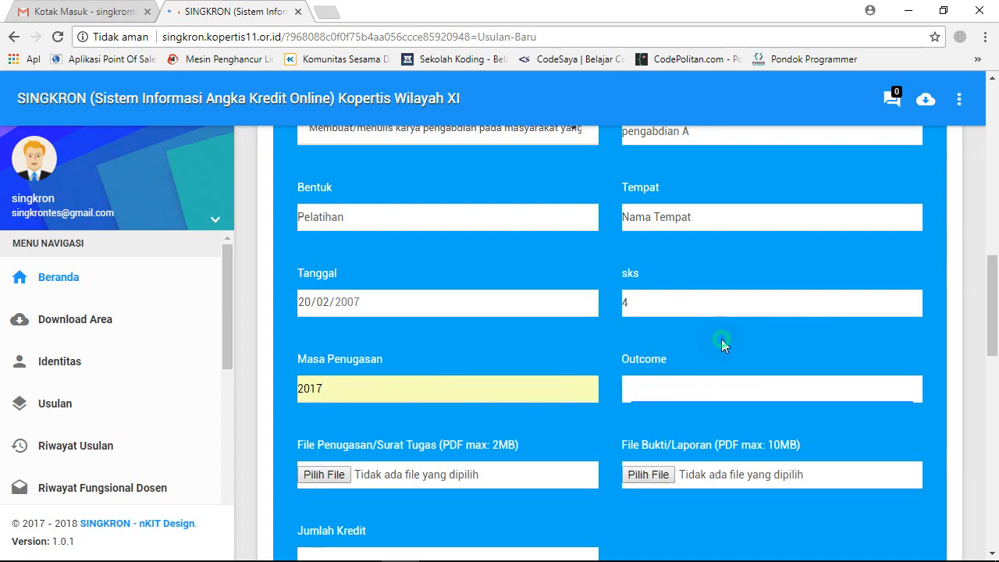
click(659, 390)
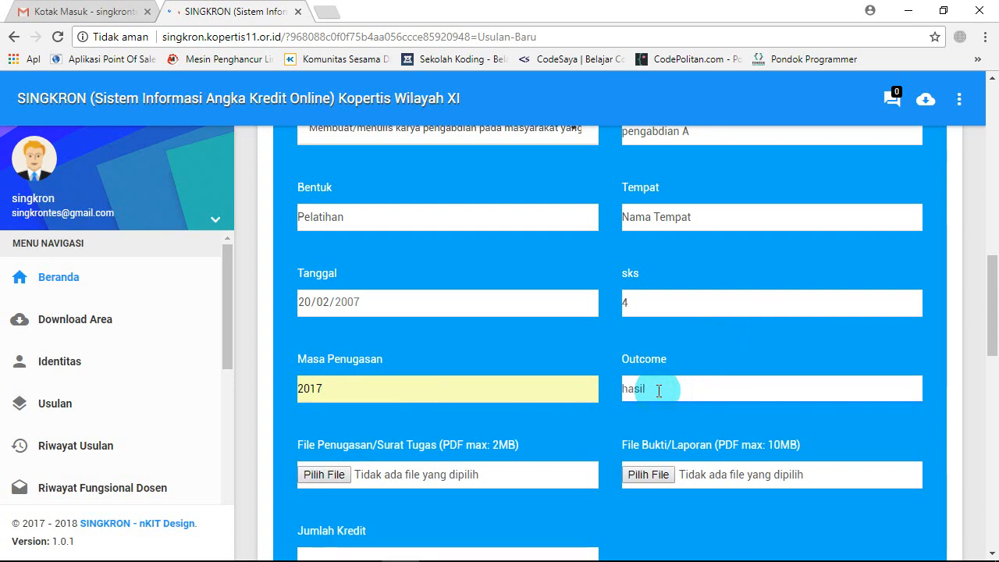
mouse_move(993, 306)
mouse_down()
mouse_move(995, 291)
mouse_move(996, 303)
mouse_up()
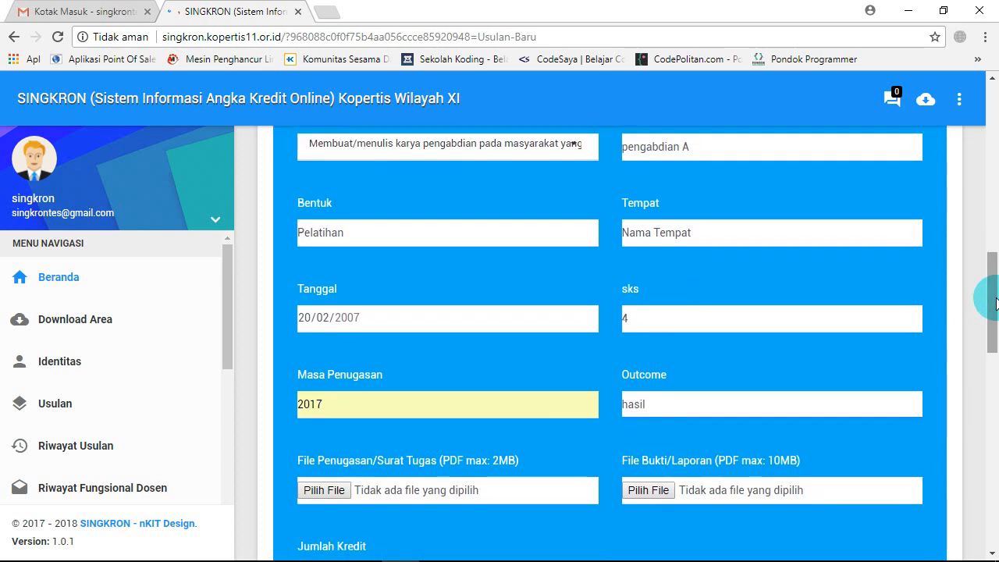
text(hasil pengabdian)
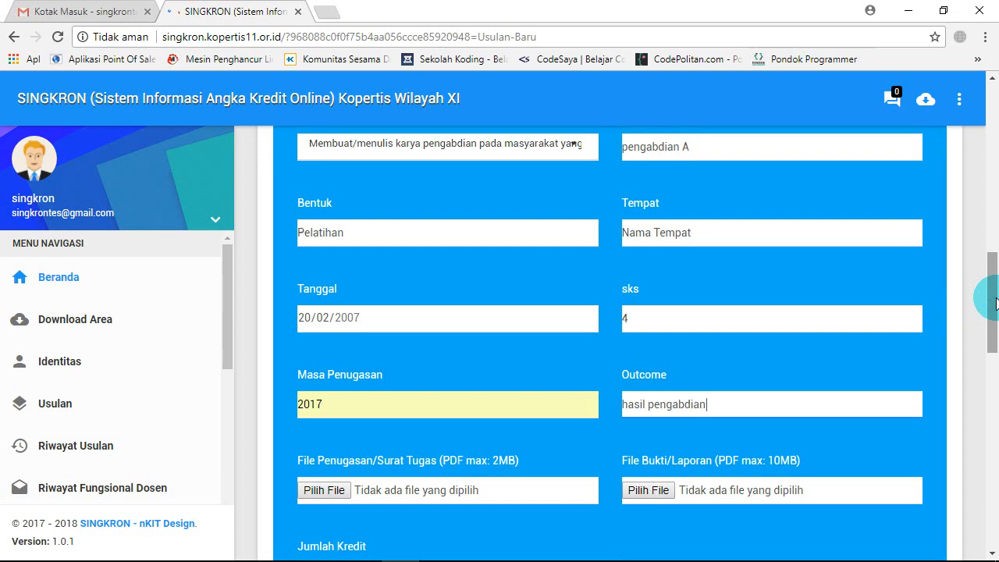
- Attach PENUGASAN PENGABDIAN.pdf as File Penugasan/Surat Tugas and REVIEWER PENELITIAN.pdf as File Bukti/Laporan in Data Pengabdian
drag(992, 303, 989, 328)
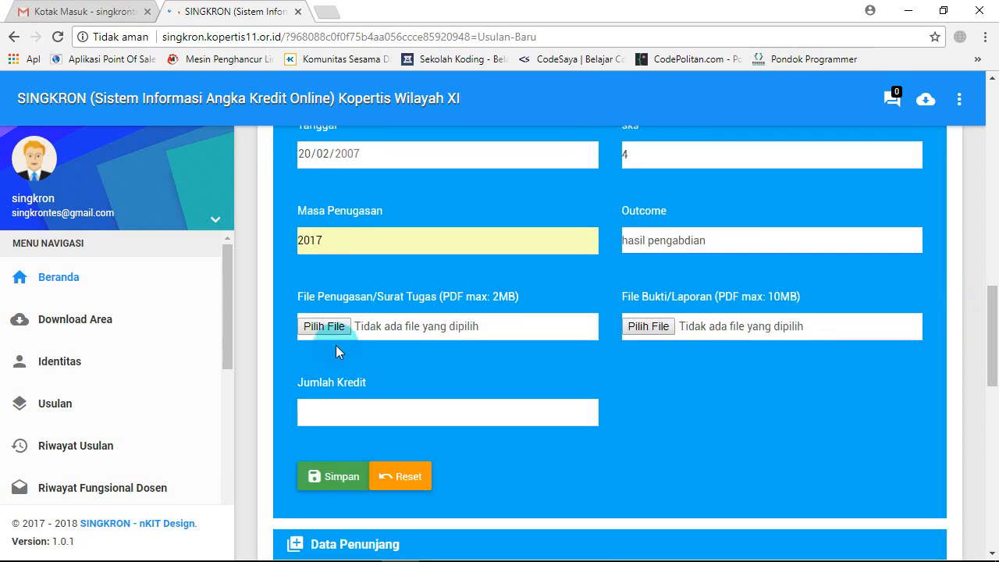
click(322, 326)
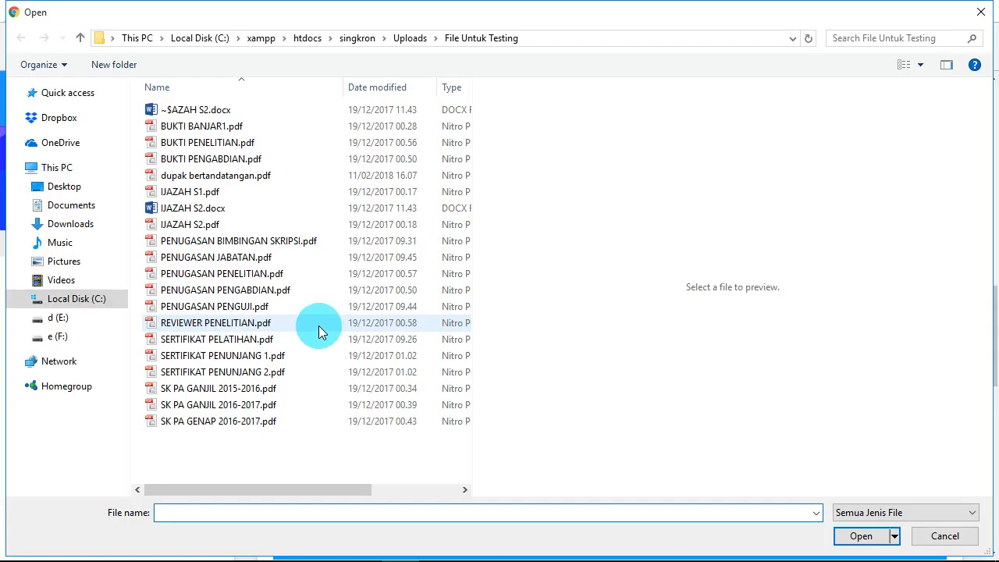
double_click(234, 289)
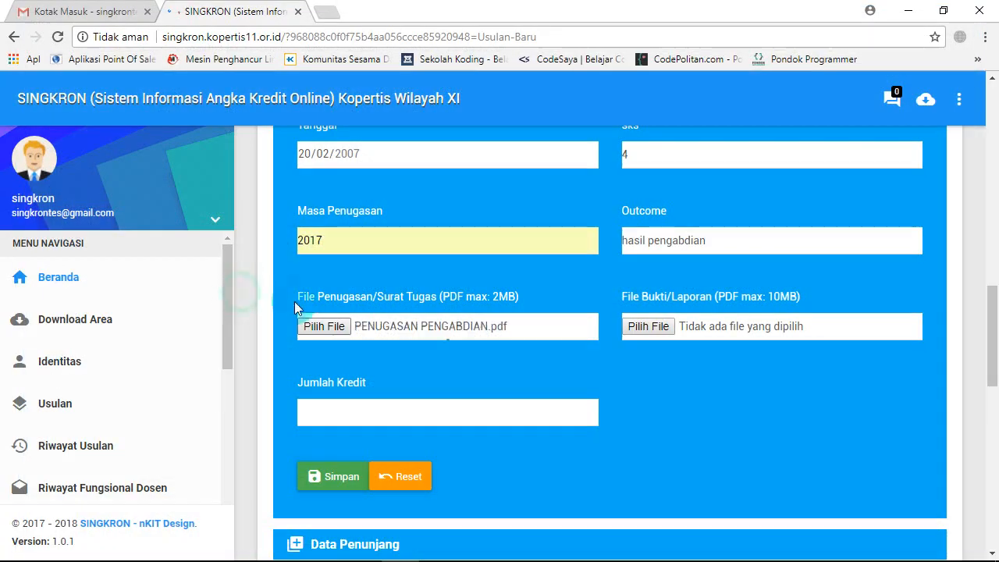
click(651, 321)
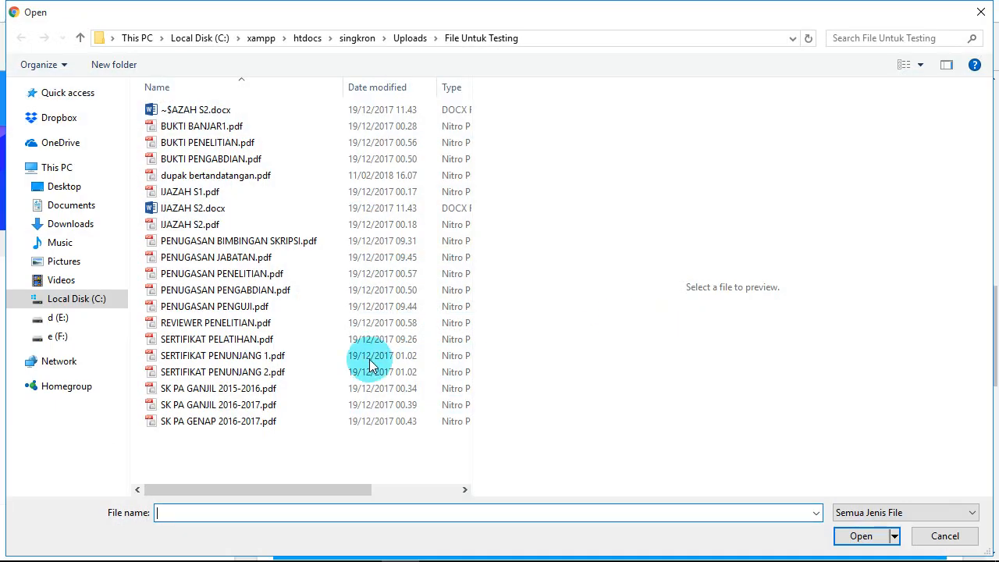
double_click(234, 323)
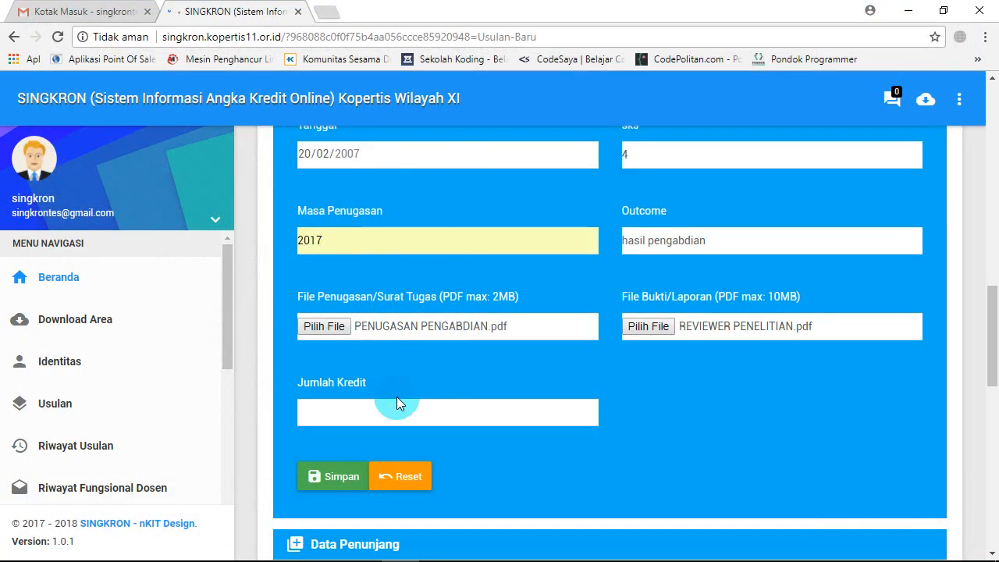
- Set Jumlah Kredit to 100 for the community service and save the entry
click(395, 413)
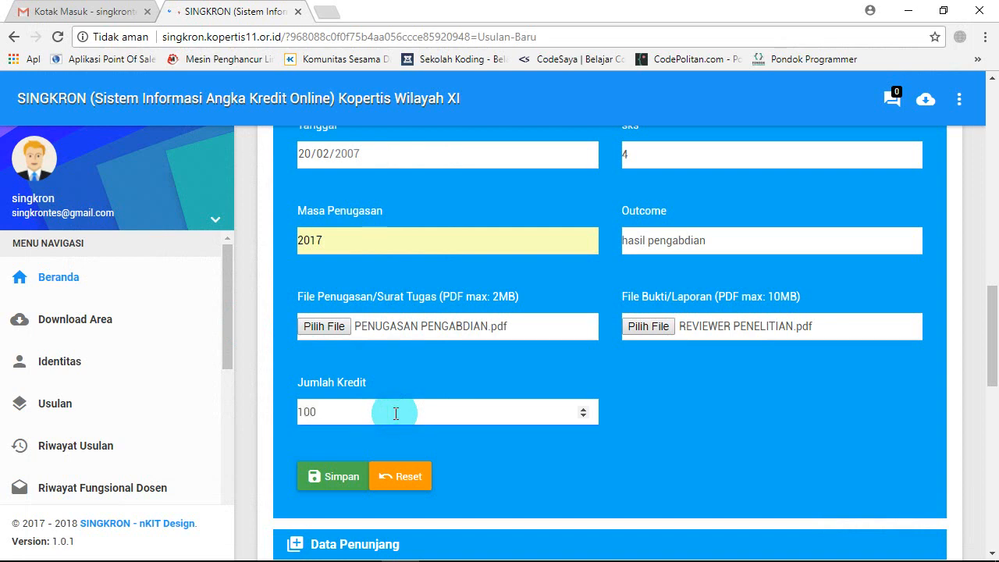
click(336, 475)
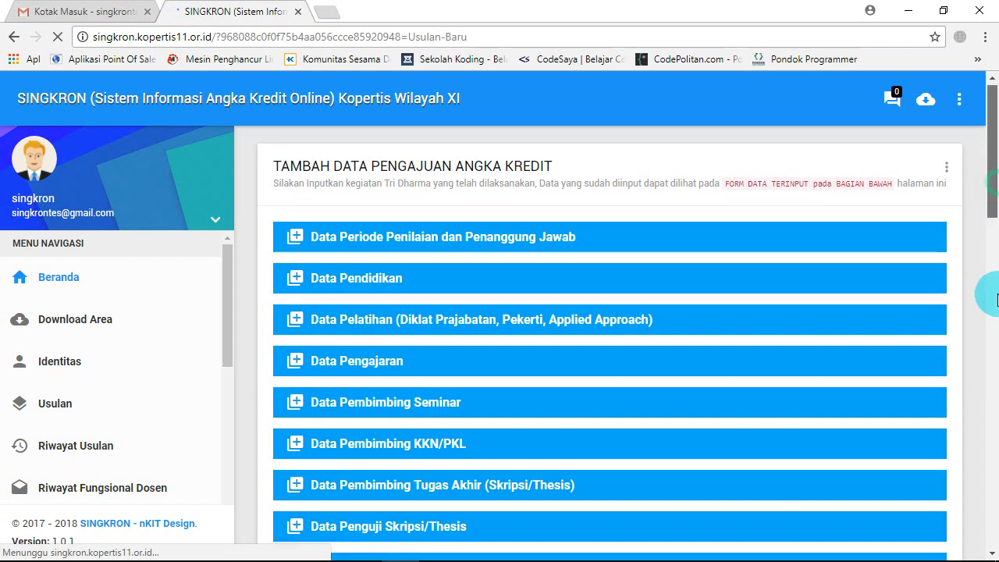
- Expand Data Penelitian and set Kategori to "Hasil penelitian atau hasil pemikiran dalam buku yang dipublikasikan dan berisi berbagai tulisan dari berbagai penulis INTERNASIONAL"
drag(992, 182, 991, 330)
click(701, 293)
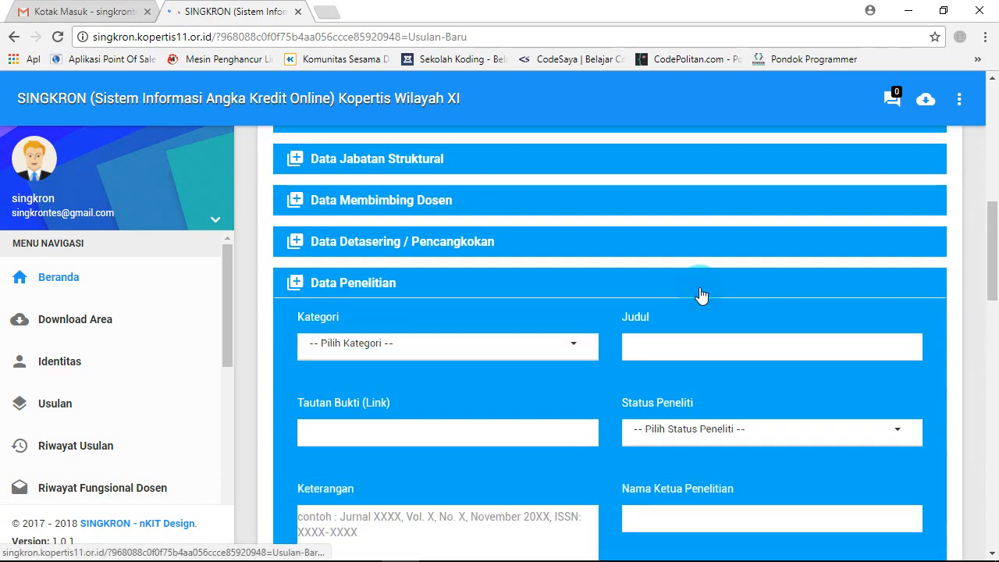
click(575, 346)
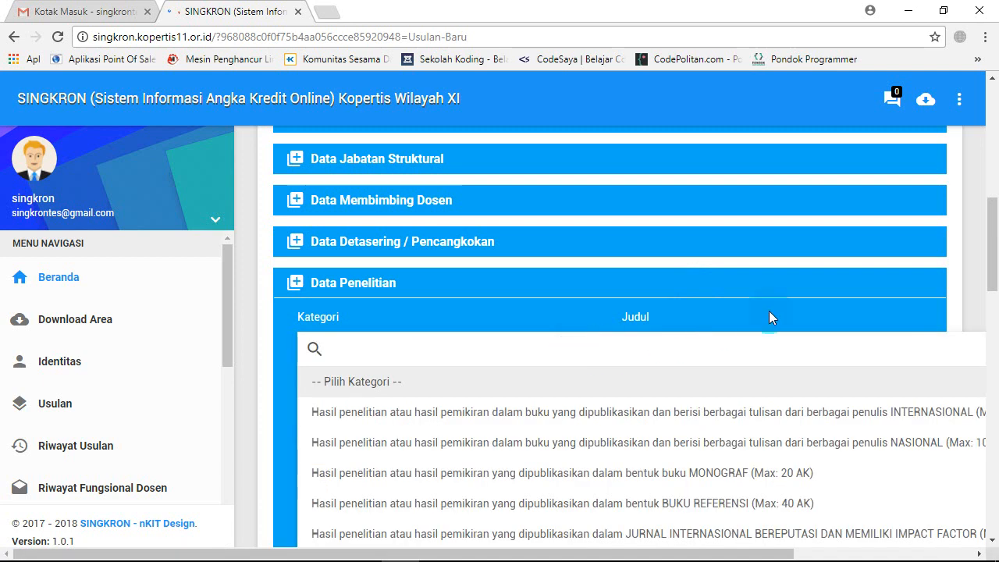
click(759, 411)
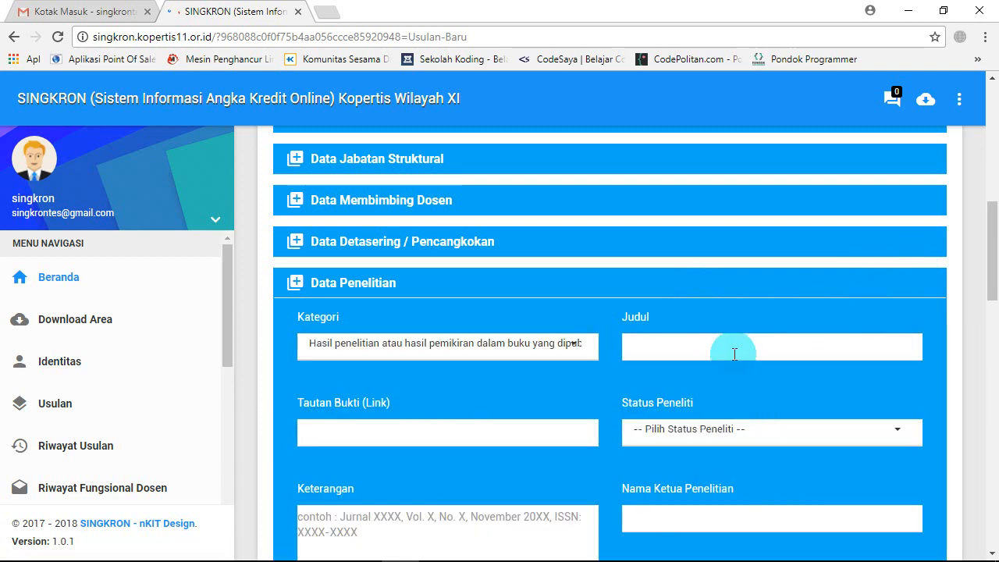
click(734, 354)
text(judul penelitian)
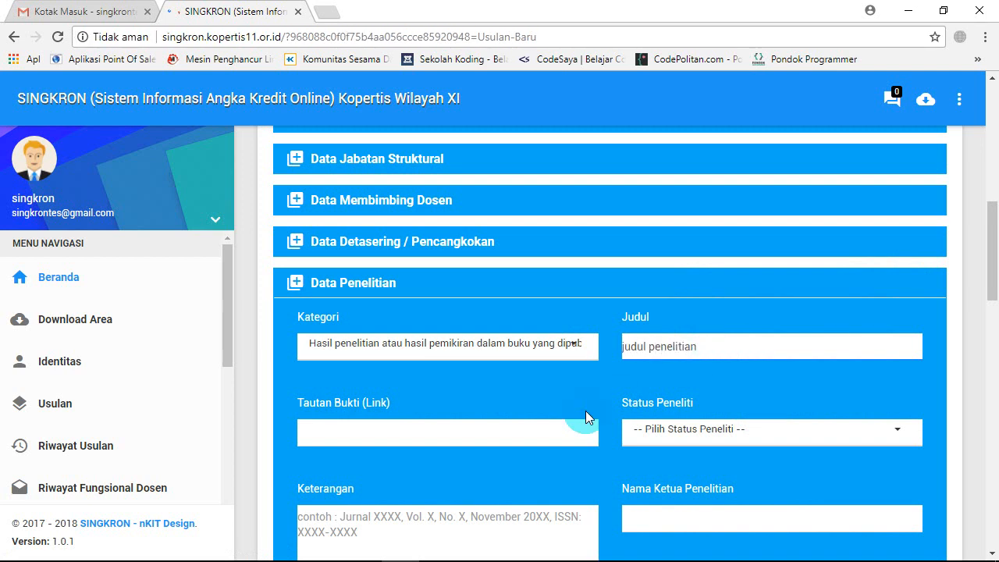
click(517, 433)
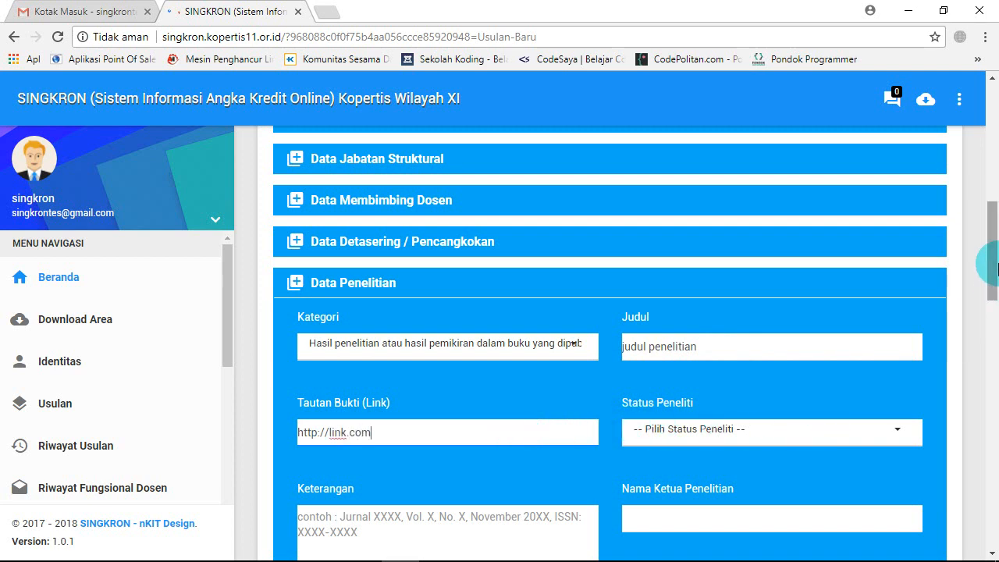
- Set Status Peneliti to Anggota and enter "jurnal xxx..." as Keterangan in Data Penelitian
drag(986, 263, 985, 296)
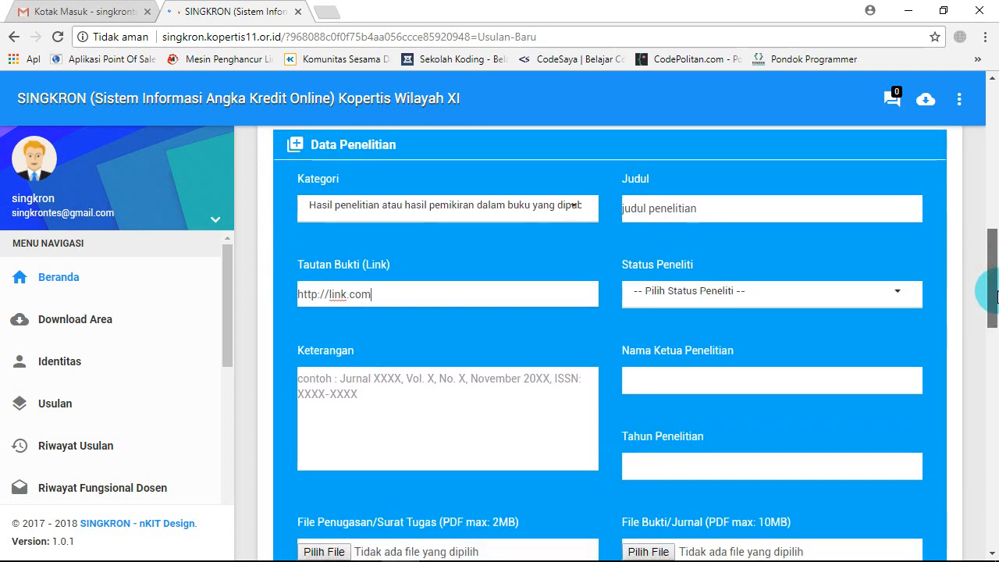
click(787, 310)
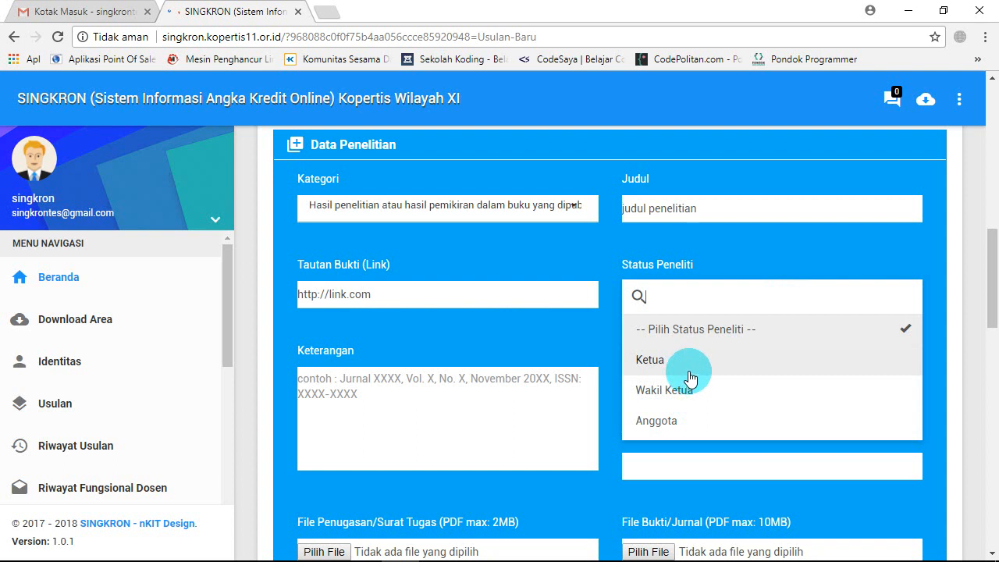
click(687, 418)
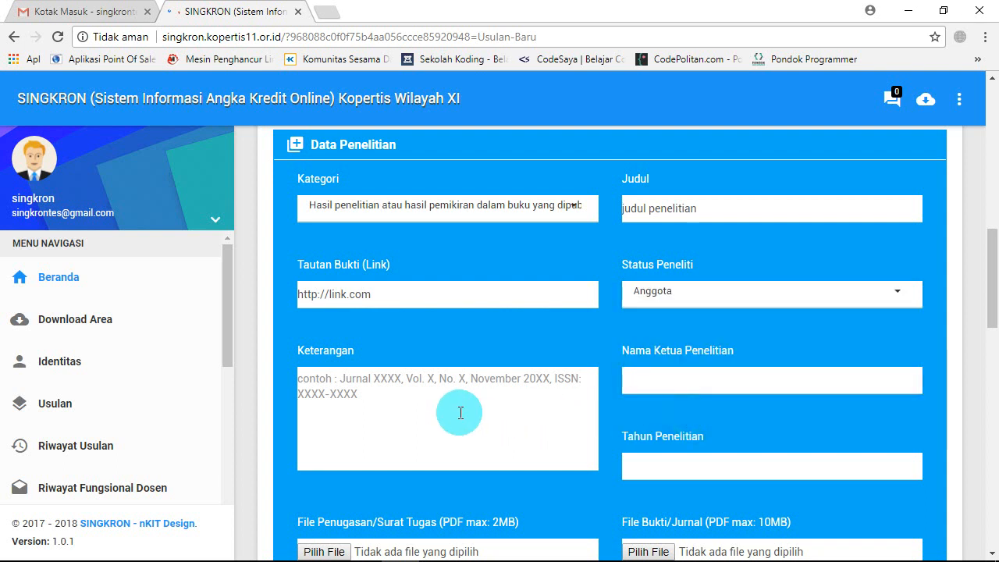
click(393, 385)
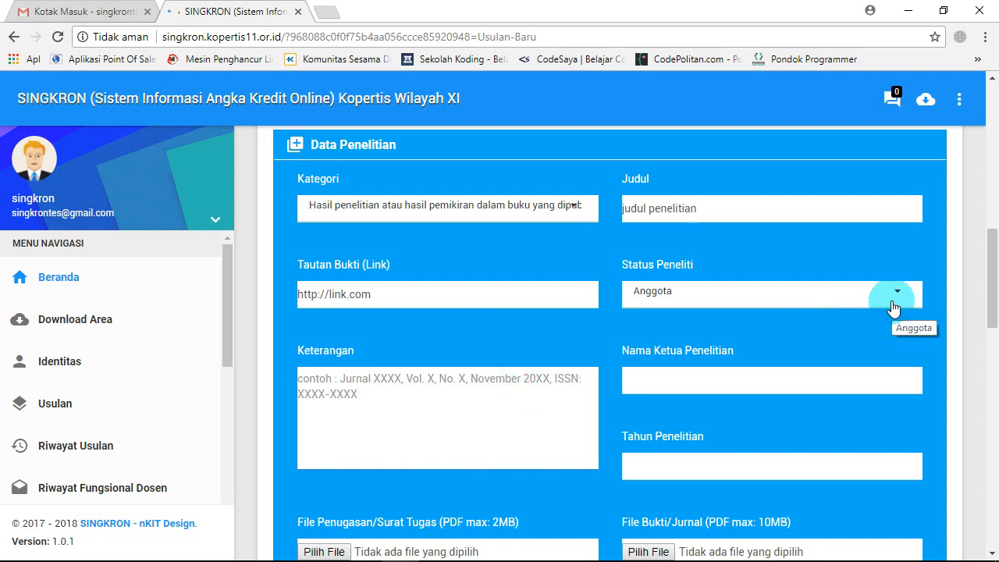
text(jurnal xxx...)
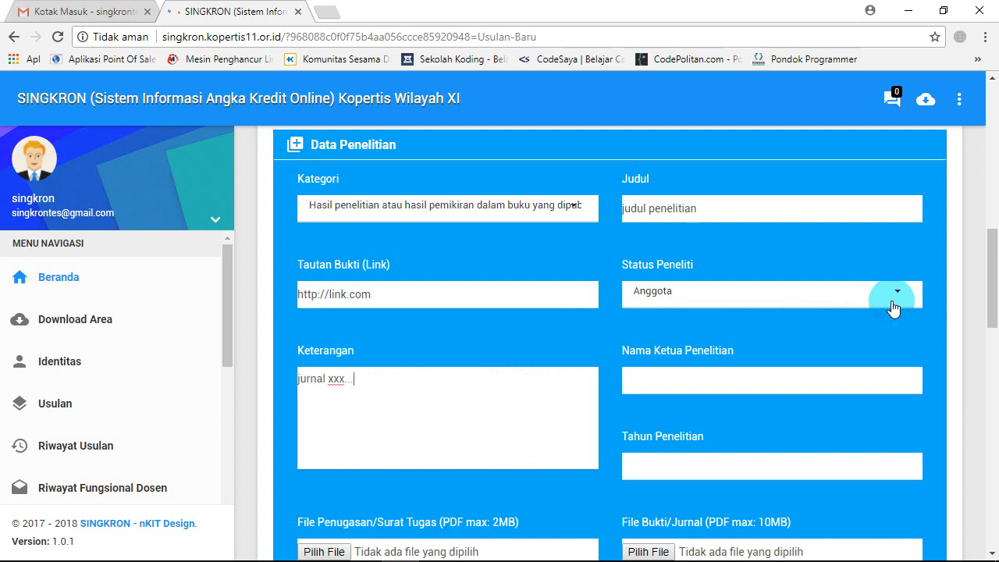
- Enter the lead researcher's name in Nama Ketua Penelitian and set Tahun Penelitian to 2017
click(748, 380)
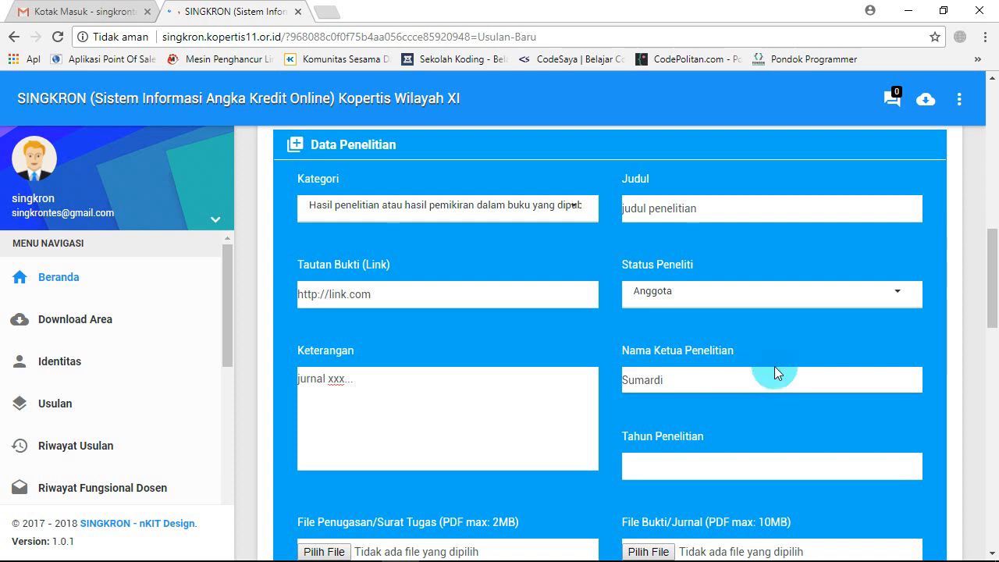
scroll(905, 312, down, 2)
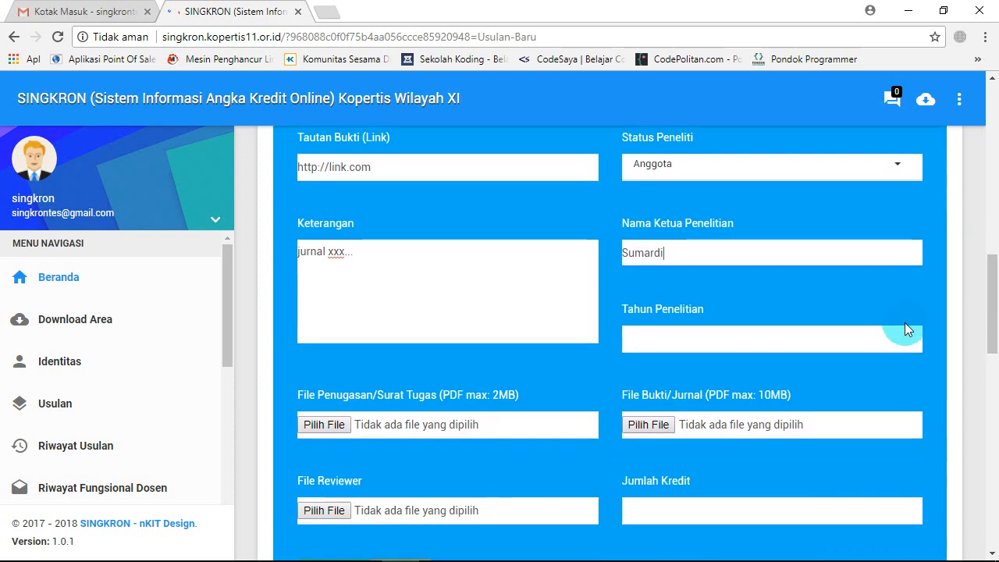
click(857, 340)
text(2017)
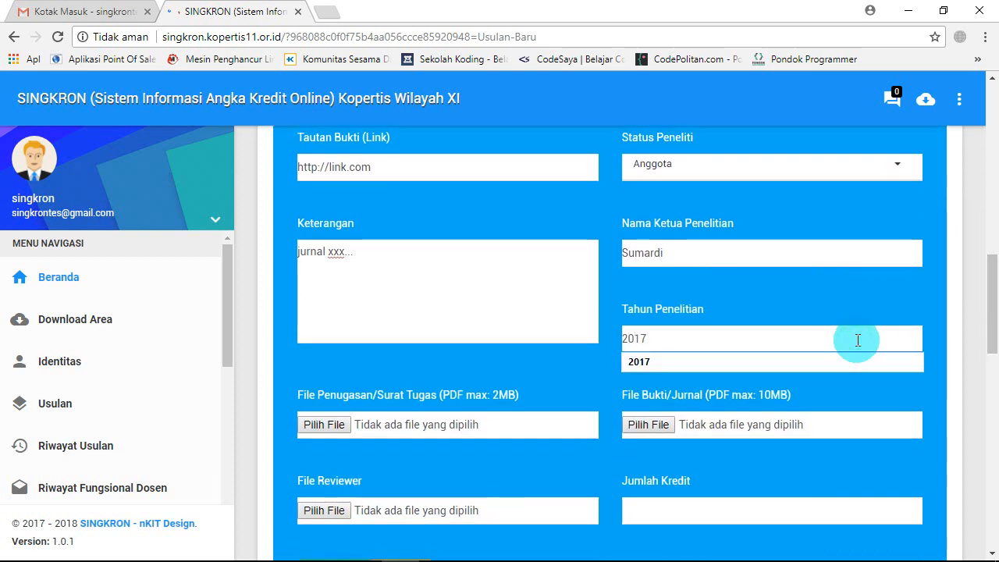
click(812, 364)
- Attach REVIEWER PENELITIAN.pdf as File Penugasan/Surat Tugas, File Bukti/Jurnal and File Reviewer in Data Penelitian
click(344, 423)
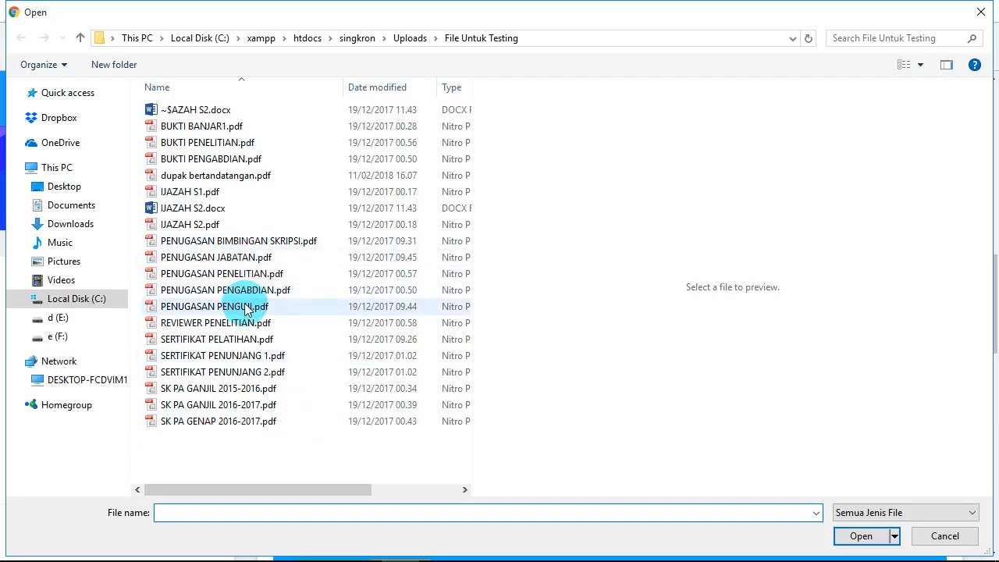
double_click(252, 323)
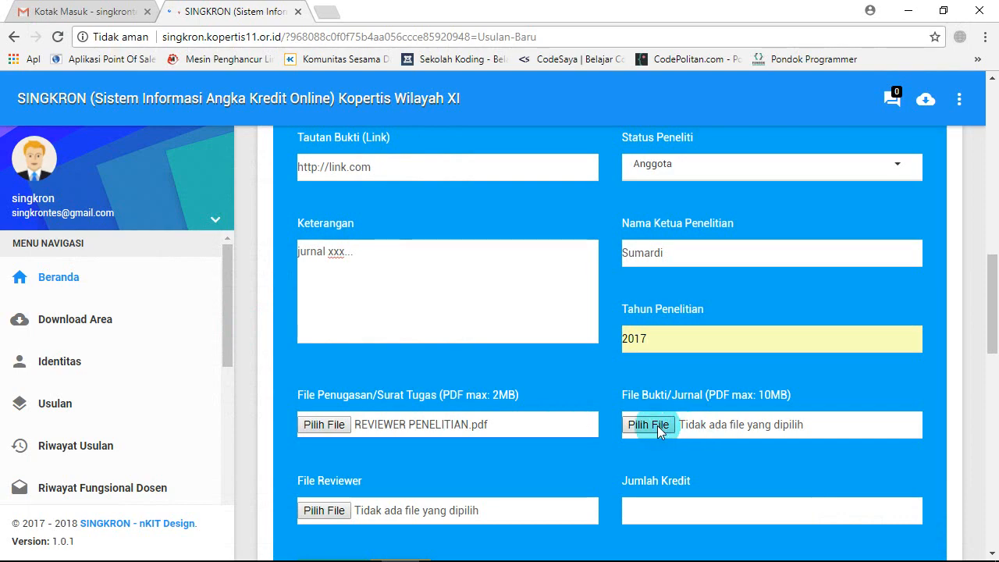
click(657, 425)
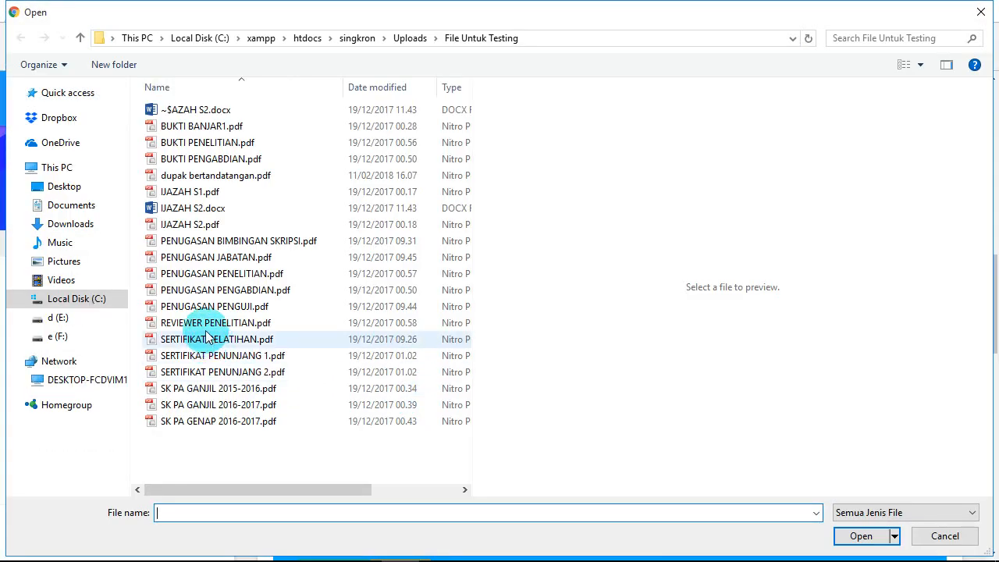
double_click(206, 324)
drag(992, 273, 943, 326)
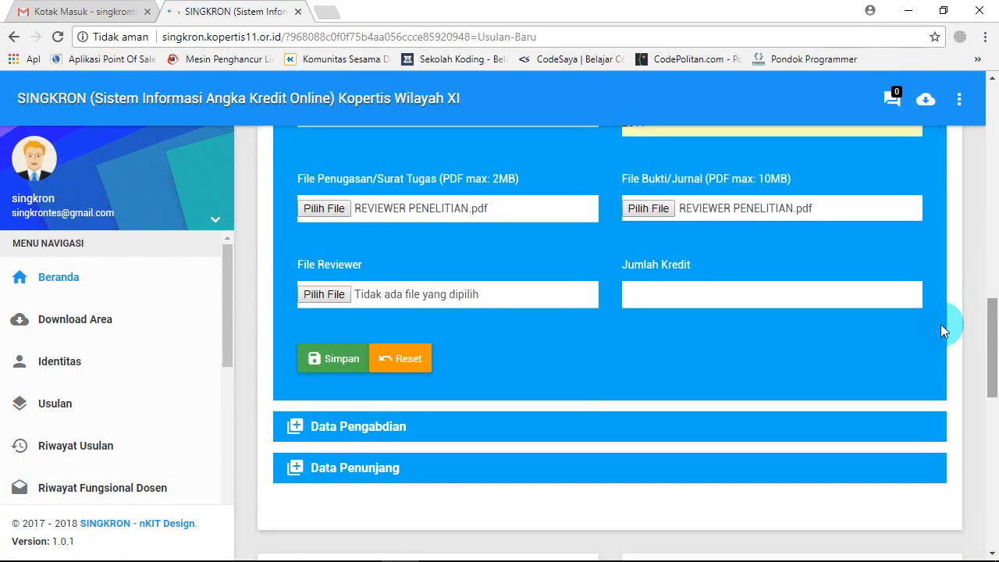
click(338, 301)
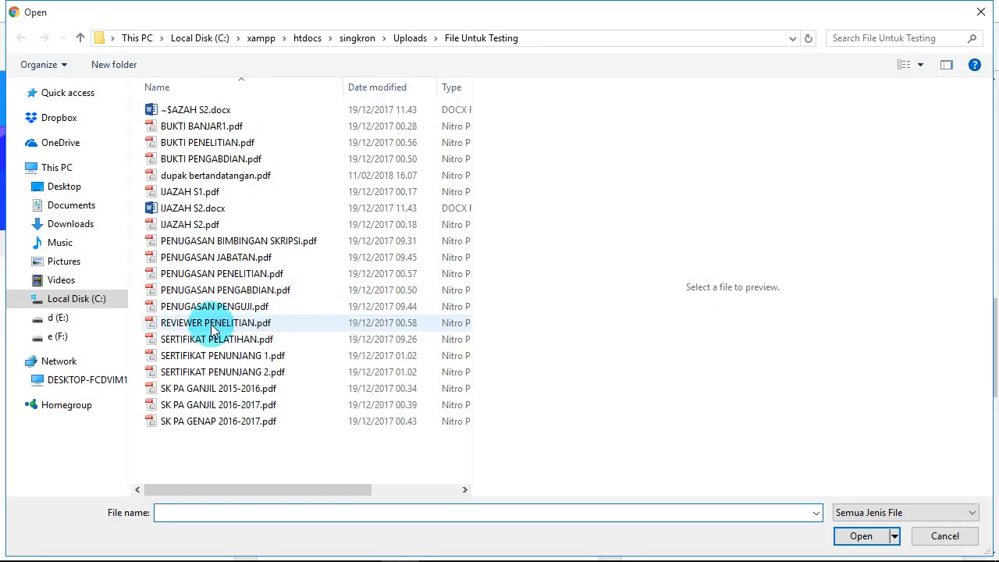
double_click(211, 322)
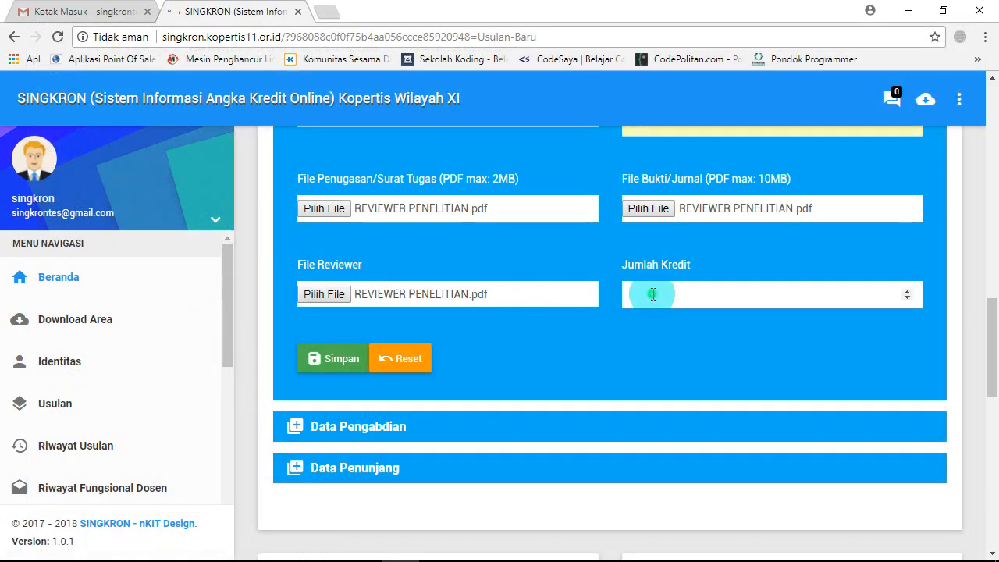
- Set Jumlah Kredit to 100 for the research and save the entry
click(653, 294)
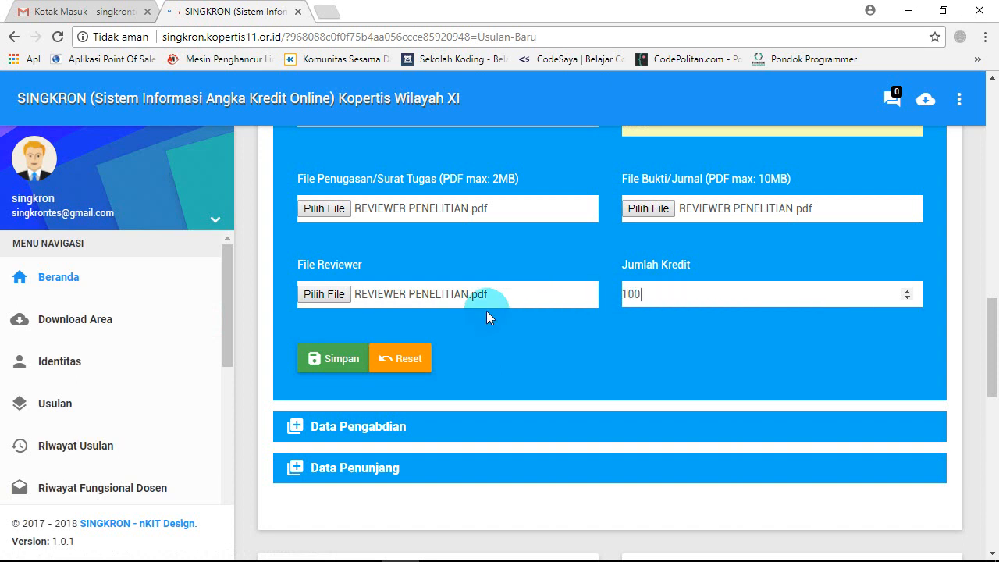
click(343, 355)
- Expand the Data Penunjang section of the credit-point proposal
click(989, 335)
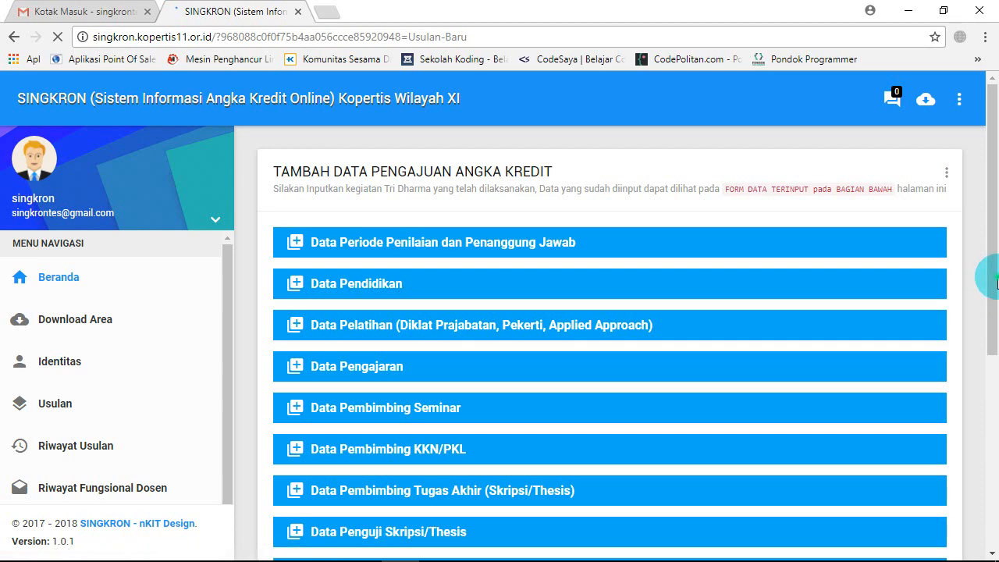
drag(995, 285, 997, 438)
drag(989, 301, 988, 330)
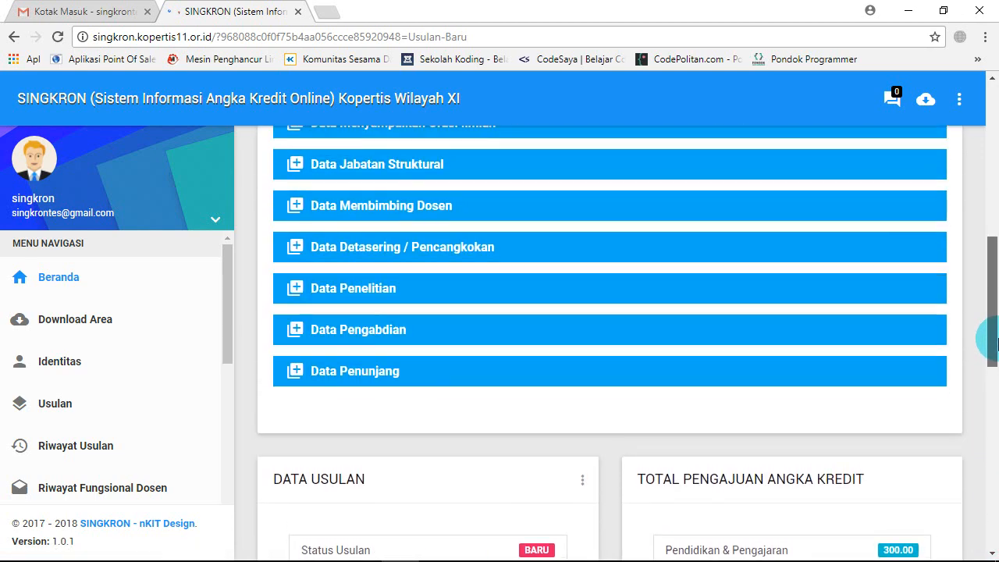
click(595, 359)
click(465, 383)
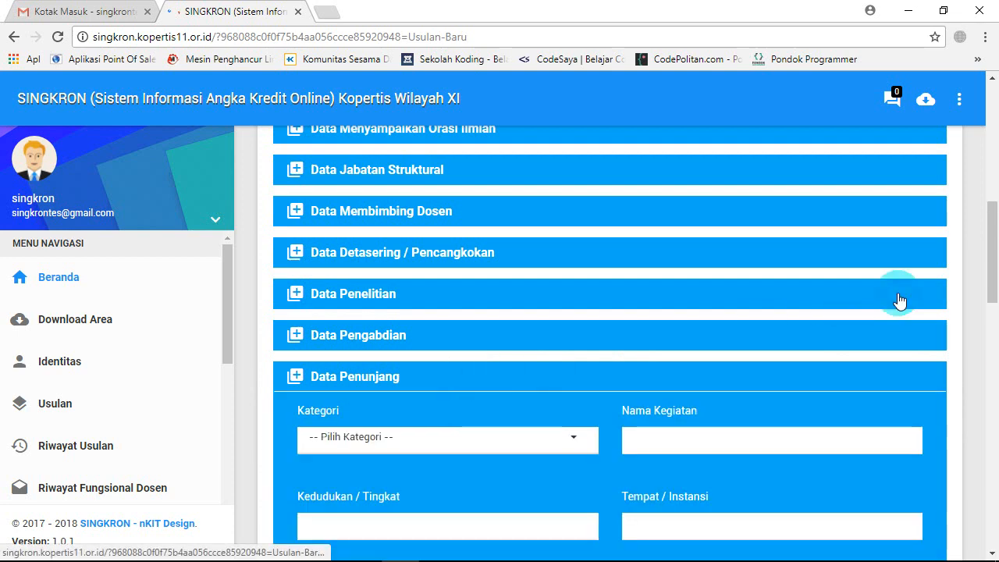
- In Data Penunjang, choose the "Berperan serta aktif dalam pengelolaan jurnal ilmiah" category and enter "nama kegiatan" as Nama Kegiatan
click(996, 247)
drag(995, 246, 995, 301)
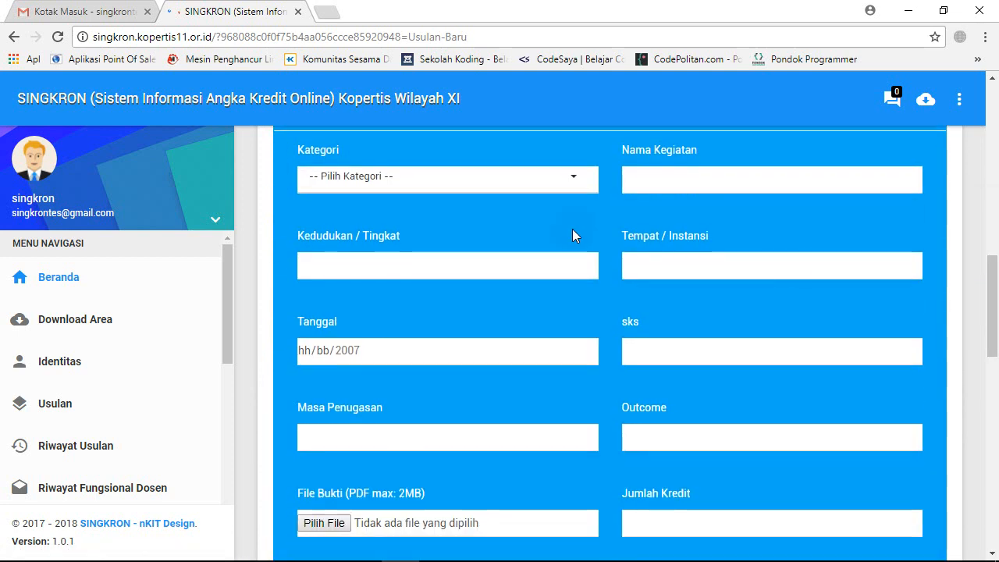
click(520, 181)
click(508, 242)
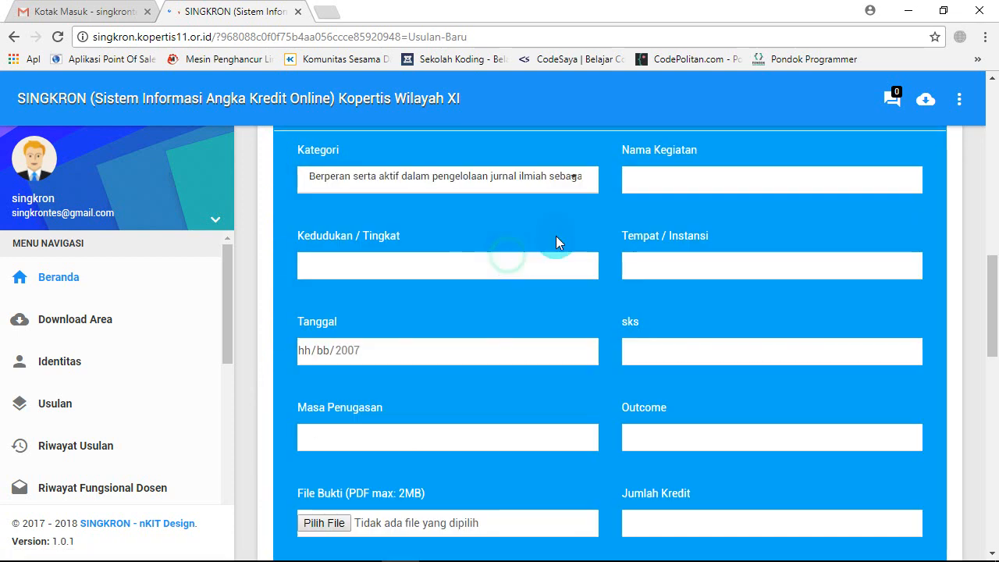
click(661, 186)
text(nama kegiatan)
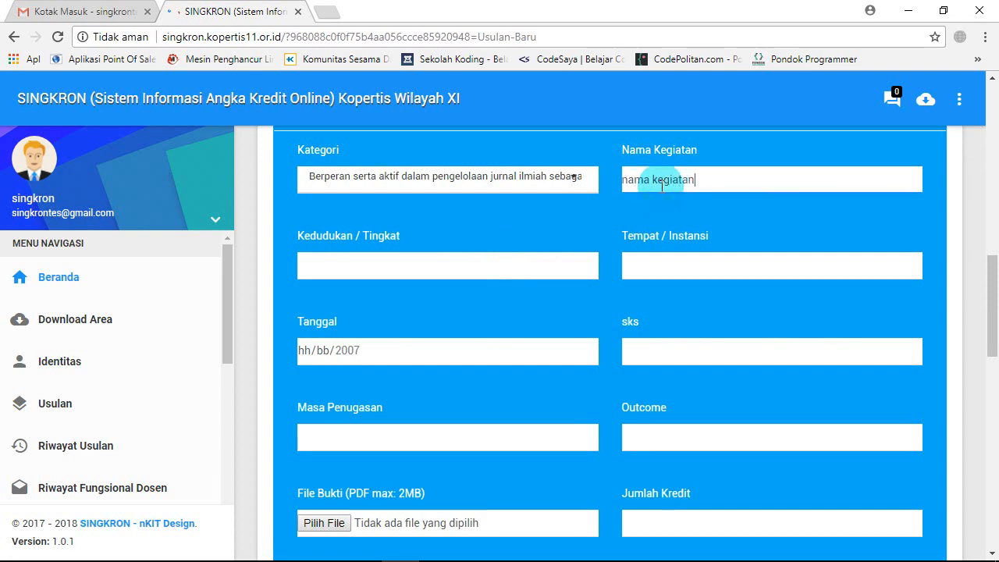
- Set Kedudukan / Tingkat to "anggota" and Tempat / Instansi to "tempat pelaksanaan" for the supporting activity
click(383, 264)
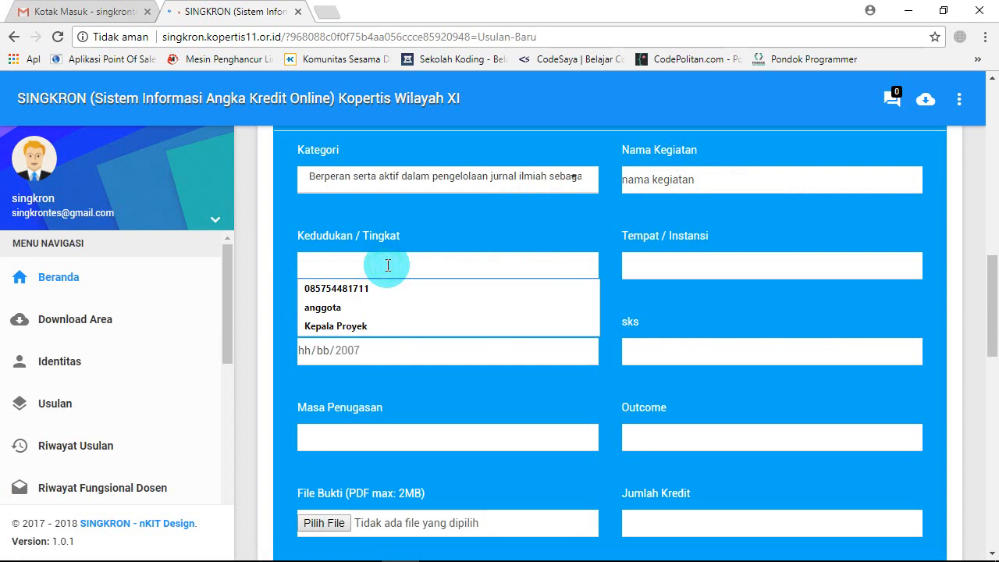
click(344, 306)
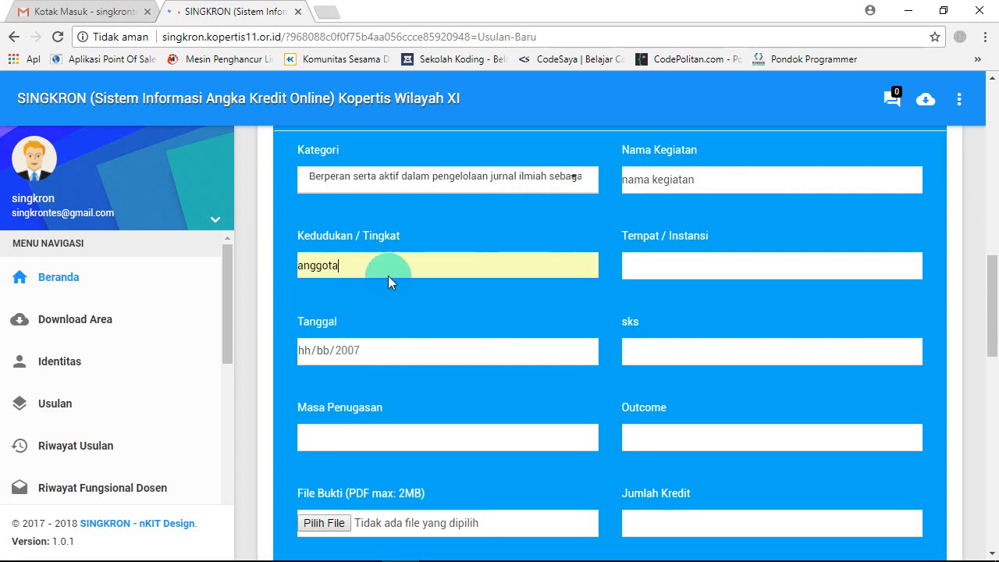
click(680, 267)
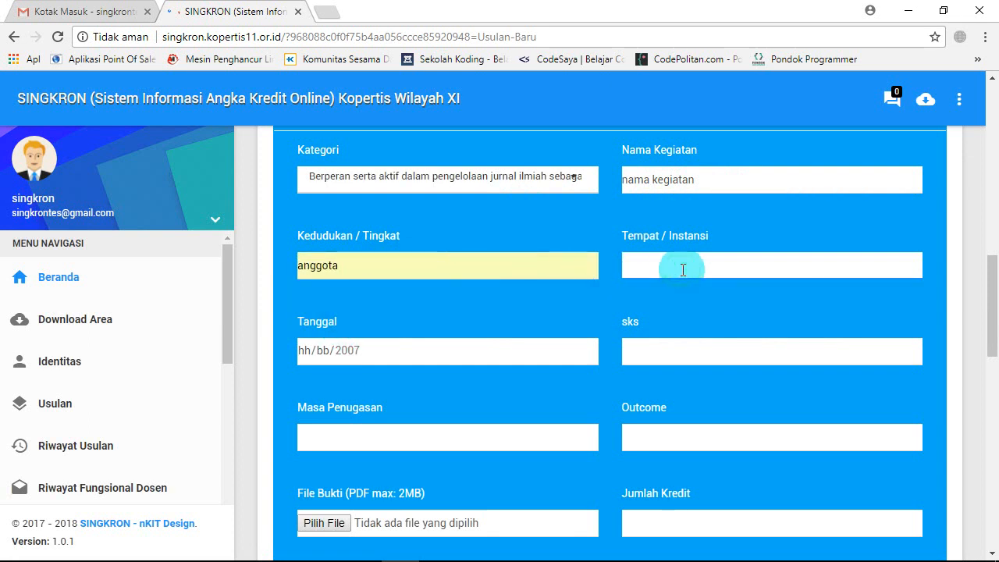
text(tempat pelaksanaan)
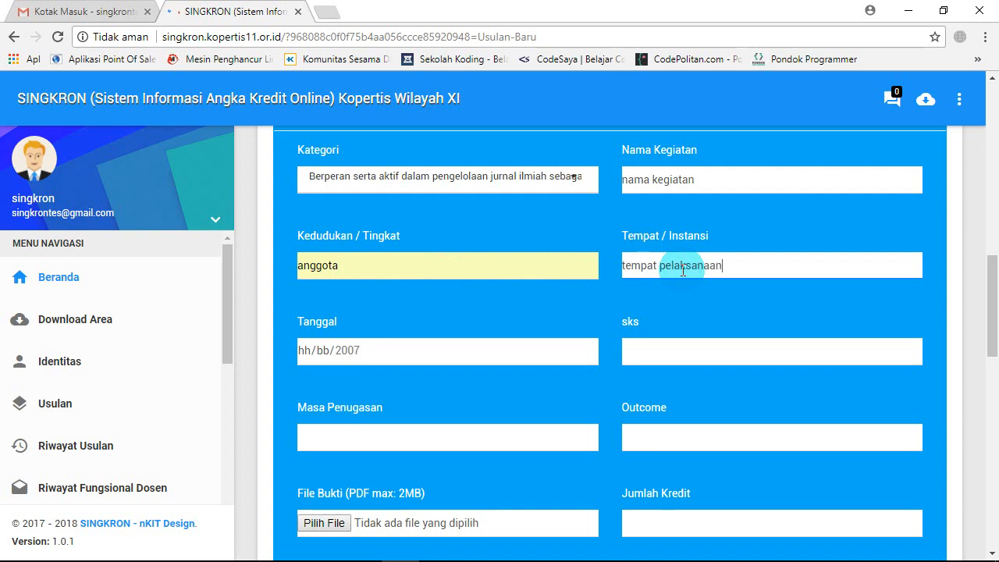
- Set the supporting activity's Tanggal to 28/02/2007 and its sks to 2
click(581, 350)
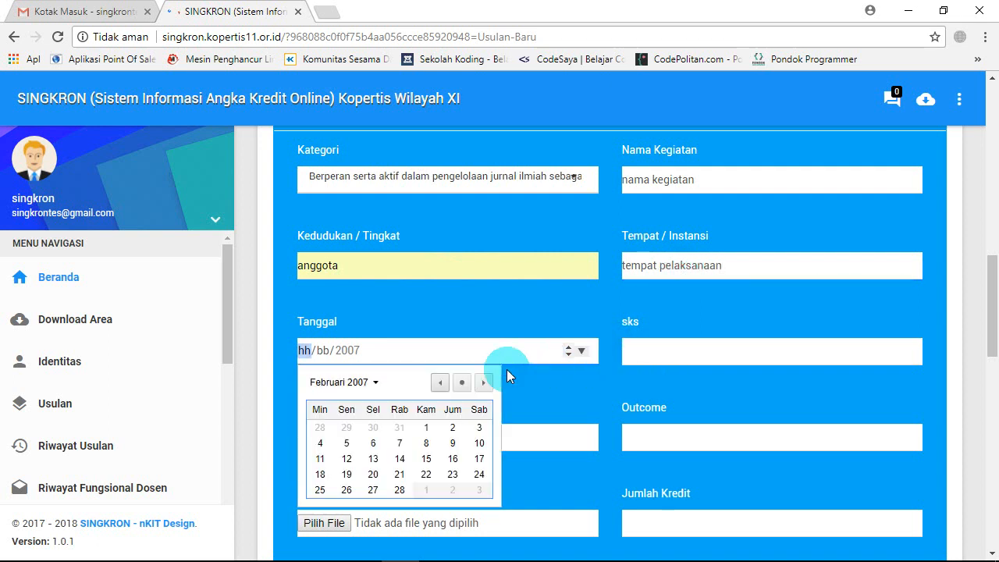
click(400, 489)
click(715, 352)
text(2)
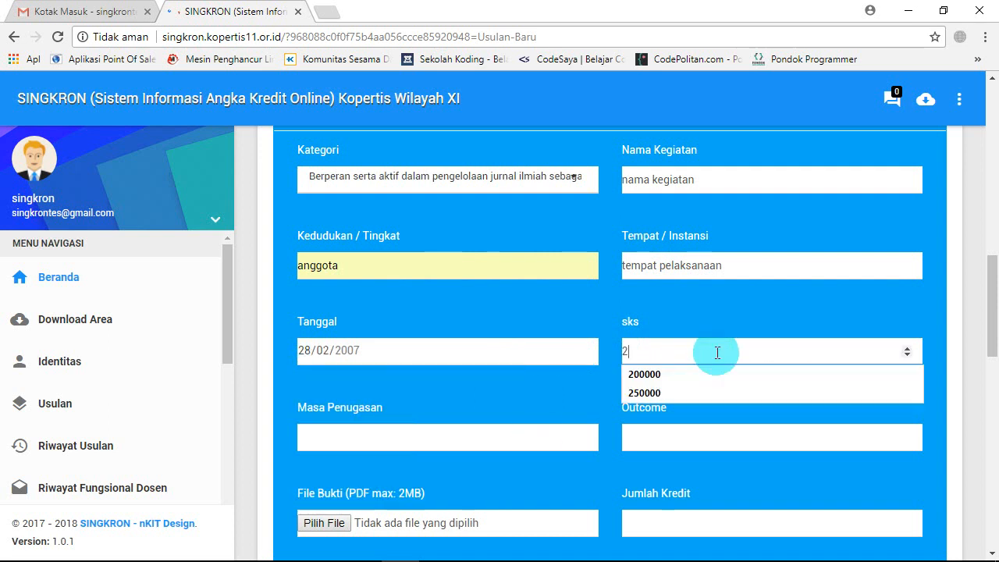
- Set Masa Penugasan to 2017 and Outcome to "hasil pelaksanaan" in Data Penunjang
click(418, 437)
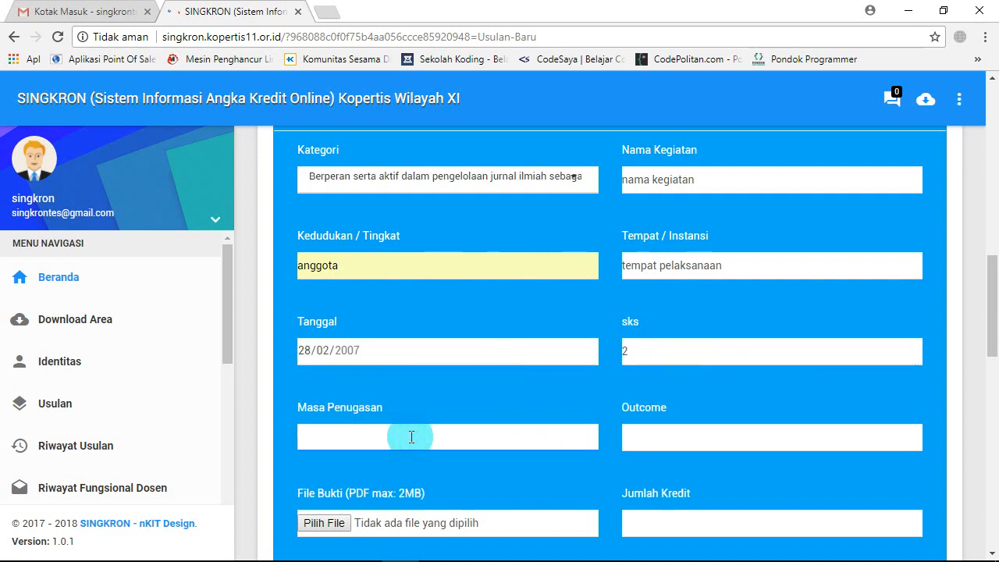
text(2017)
click(380, 478)
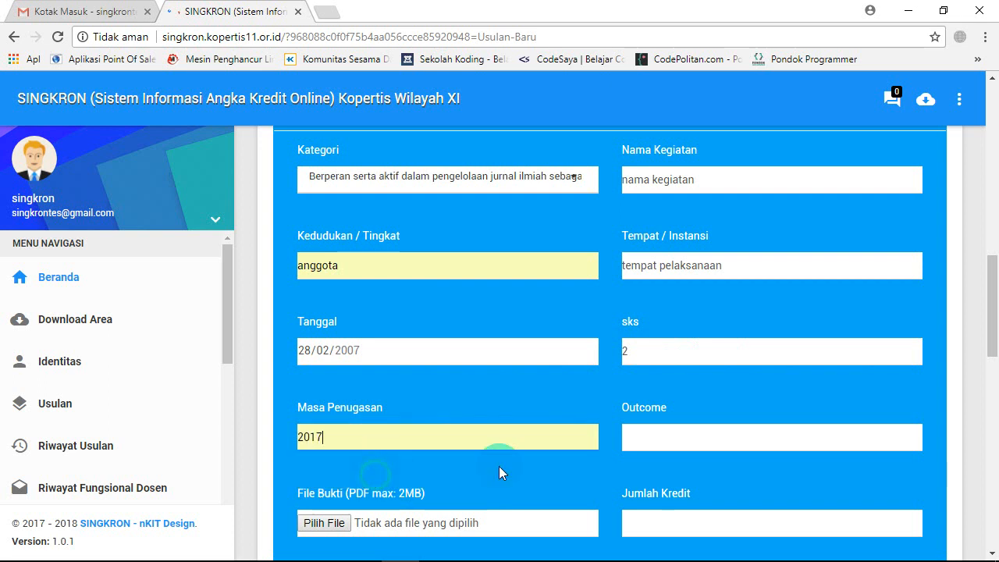
click(685, 432)
text(hasil)
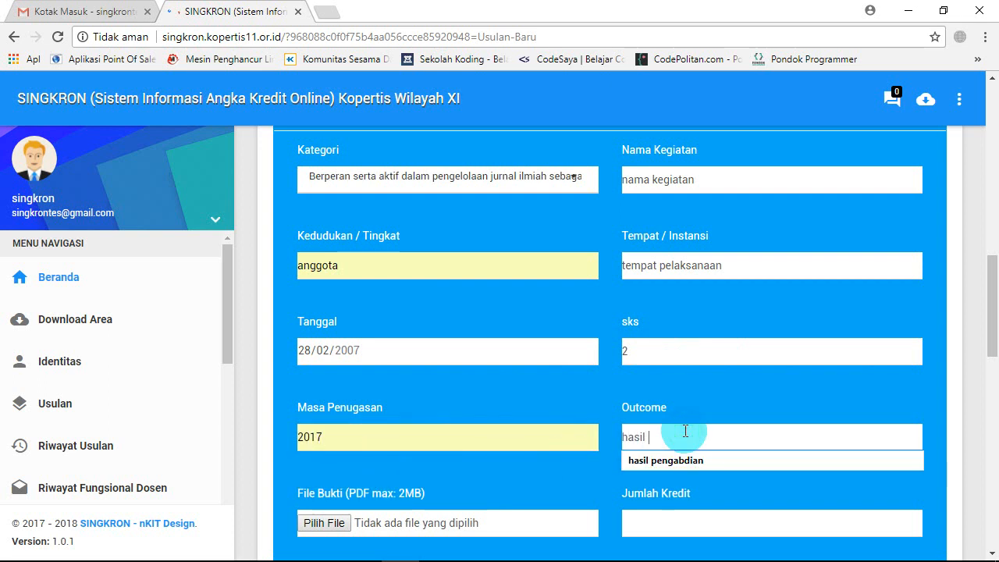
text( pelaksanaan)
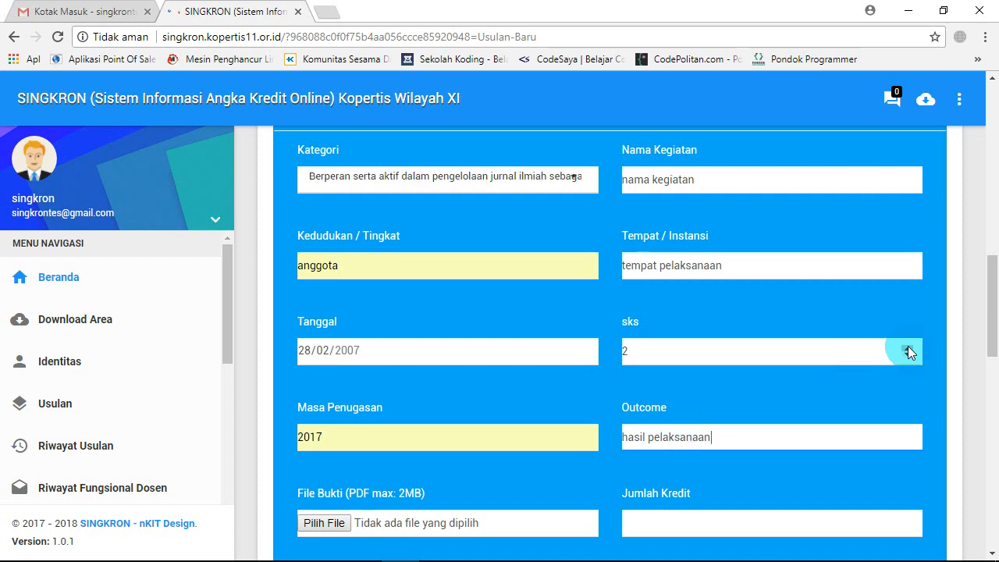
- Attach SERTIFIKAT PENUNJANG 1.pdf as File Bukti in Data Penunjang
drag(992, 317, 992, 358)
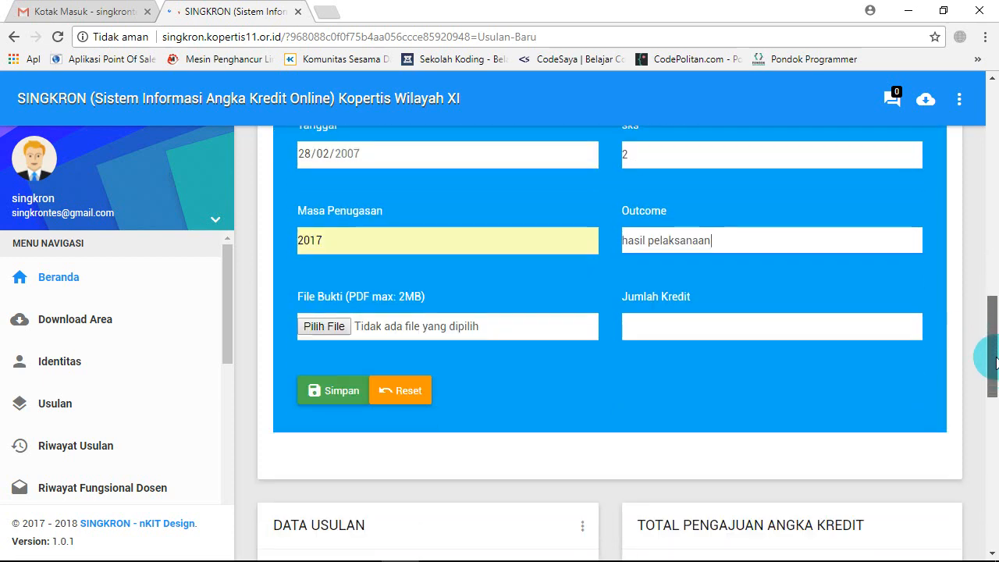
click(324, 326)
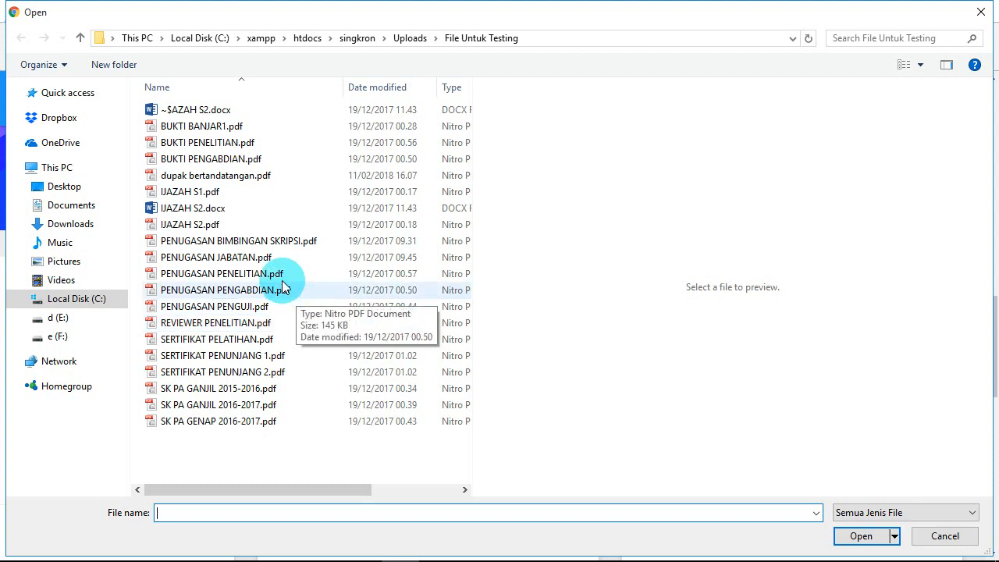
click(242, 357)
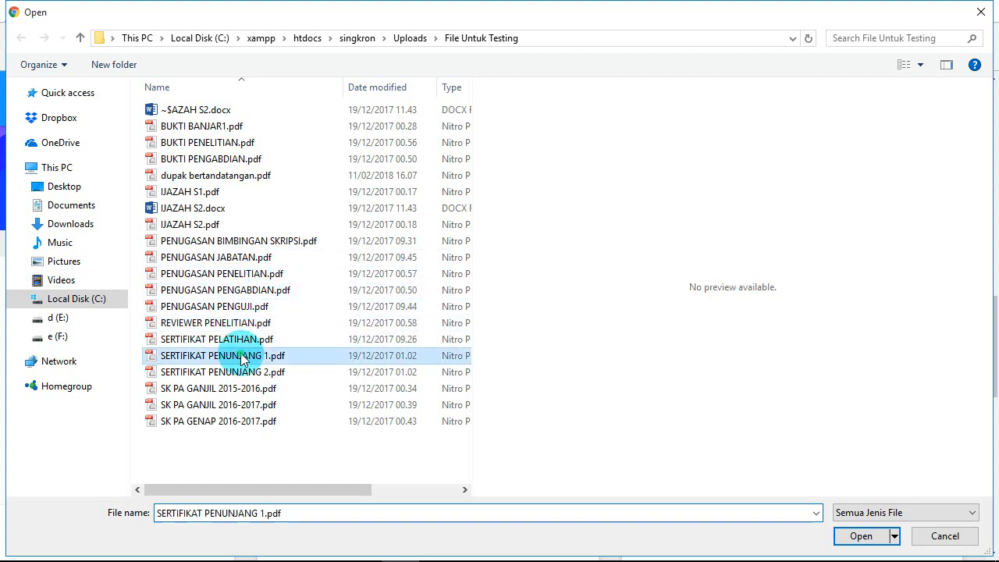
double_click(242, 357)
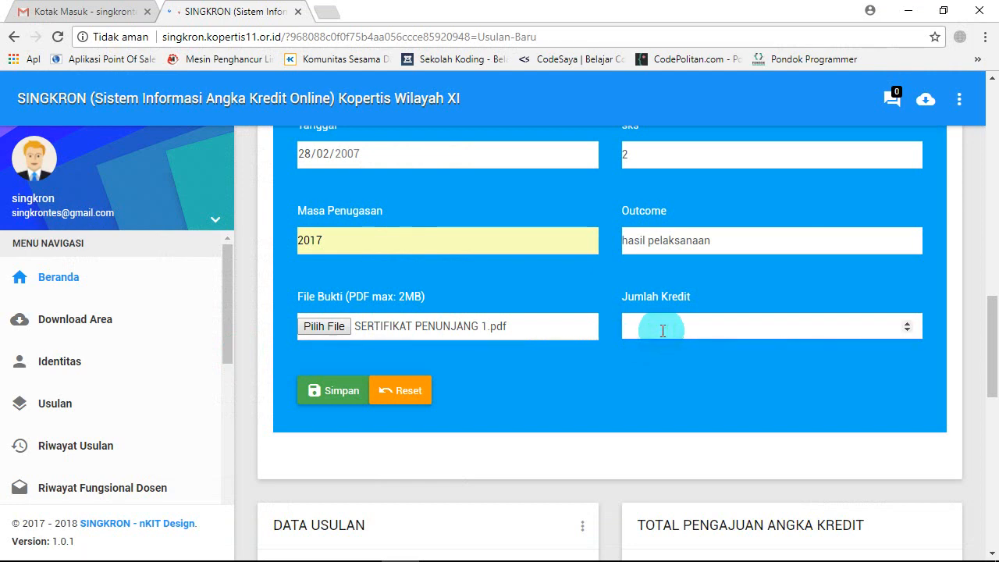
- Set Jumlah Kredit to 100 for the supporting activity and save the entry
text(100)
click(330, 394)
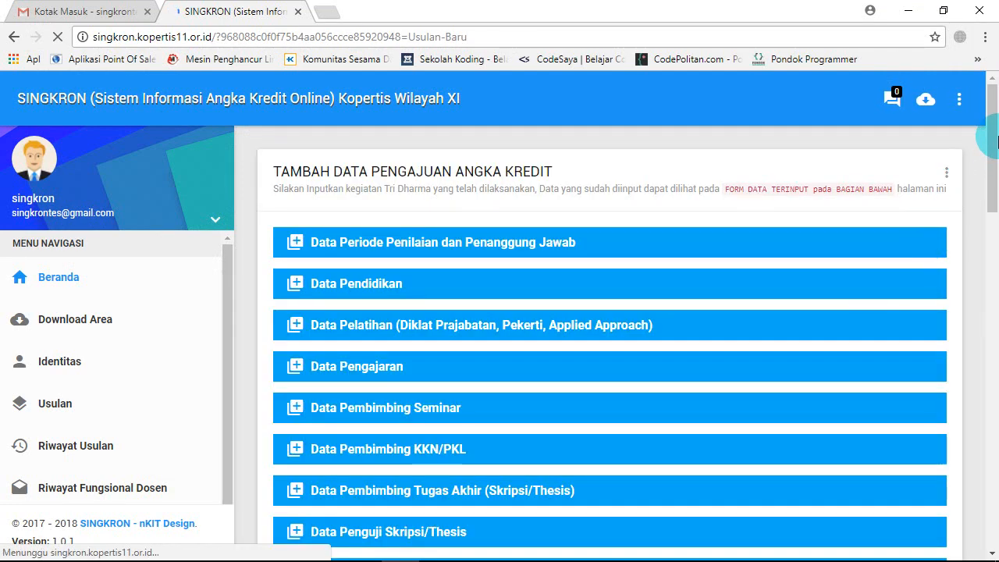
- Open the print page for the GANJIL 2017/2018 proposal and review the Lampiran II document through its second page
drag(996, 146, 970, 390)
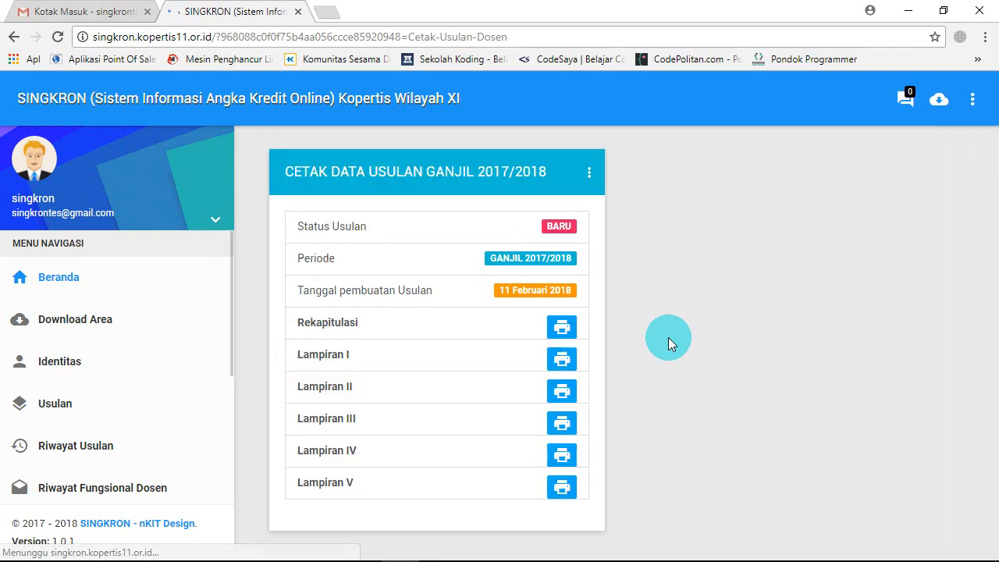
click(561, 392)
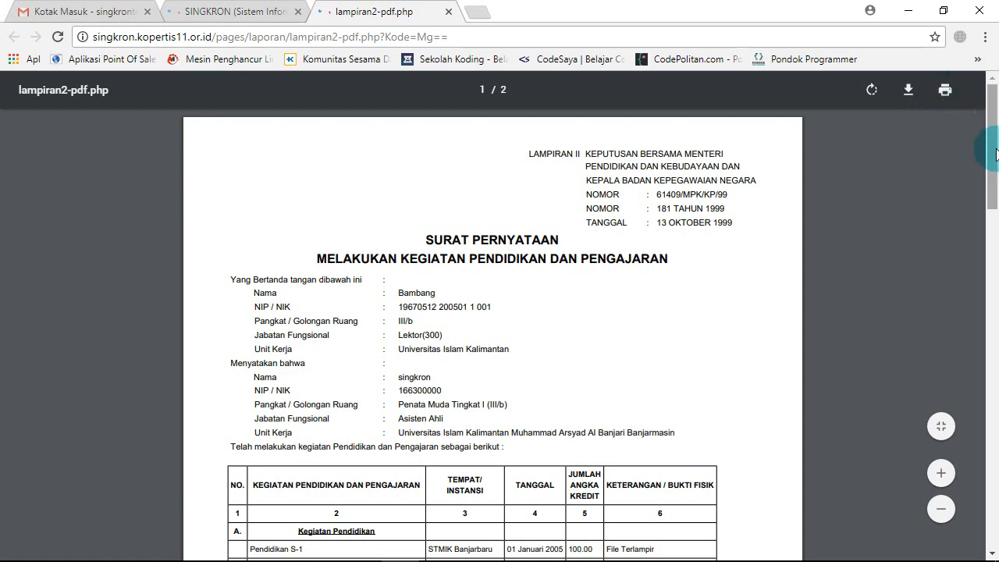
drag(994, 109, 996, 396)
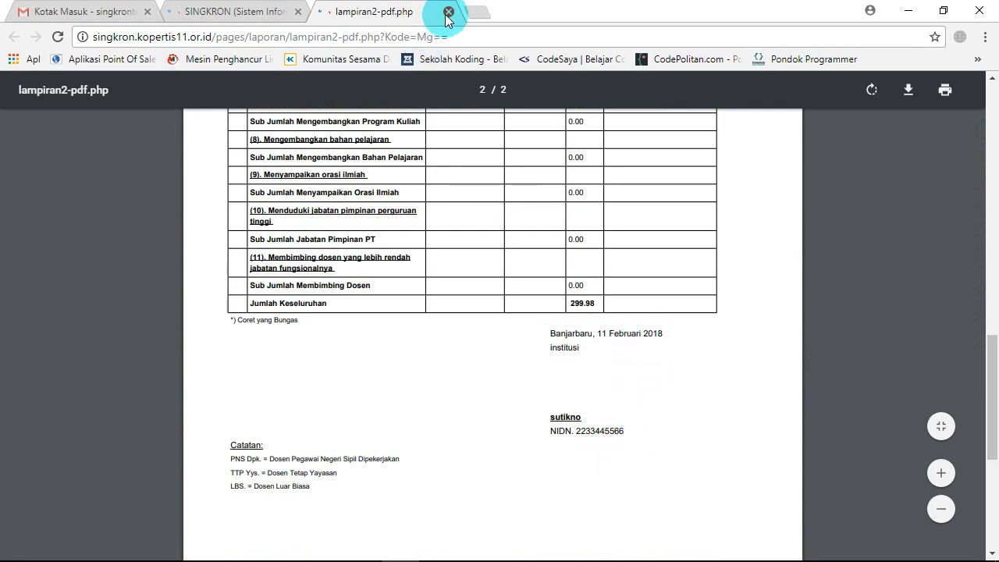
- Preview the printout of Lampiran II, then cancel printing and close the document
click(945, 94)
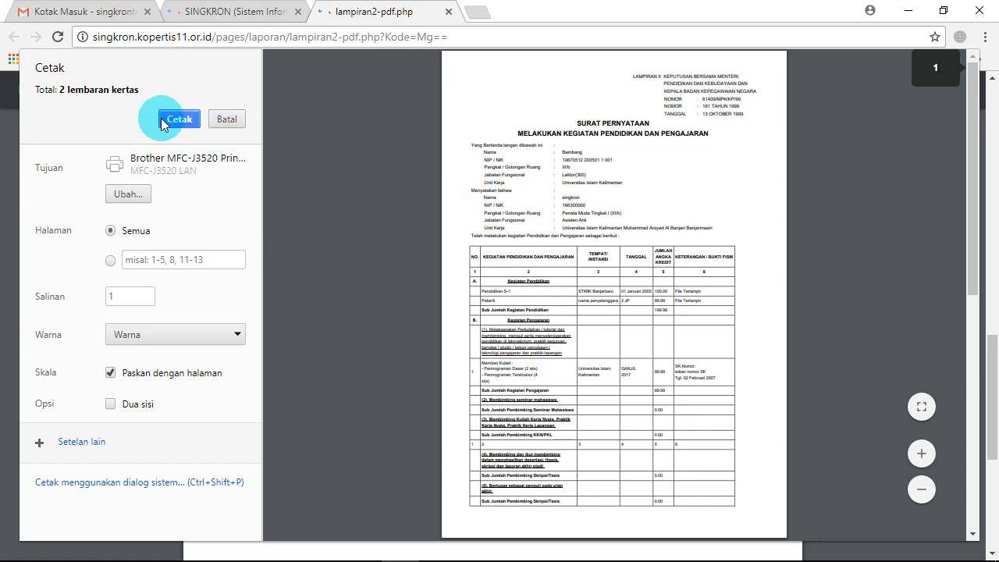
click(225, 120)
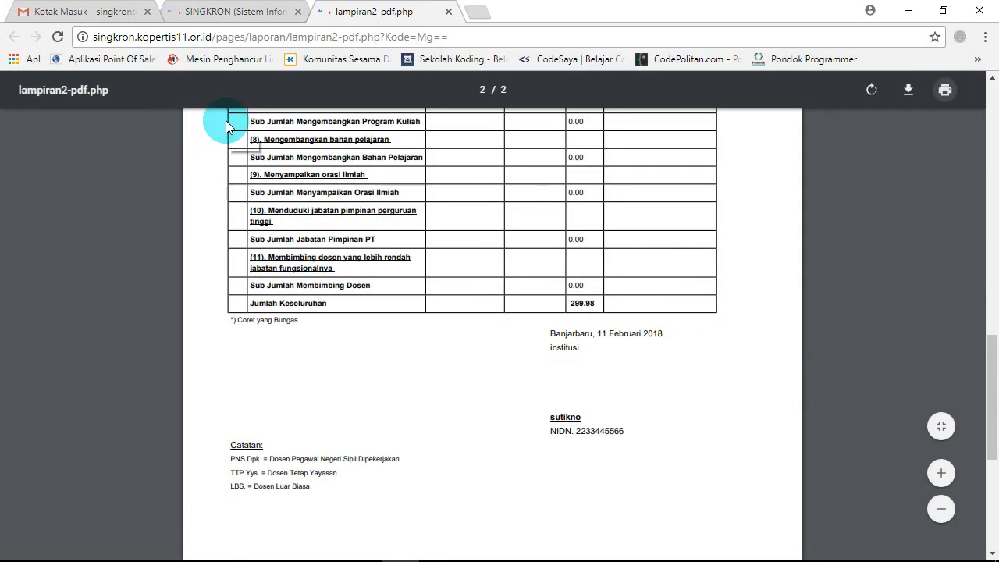
click(448, 12)
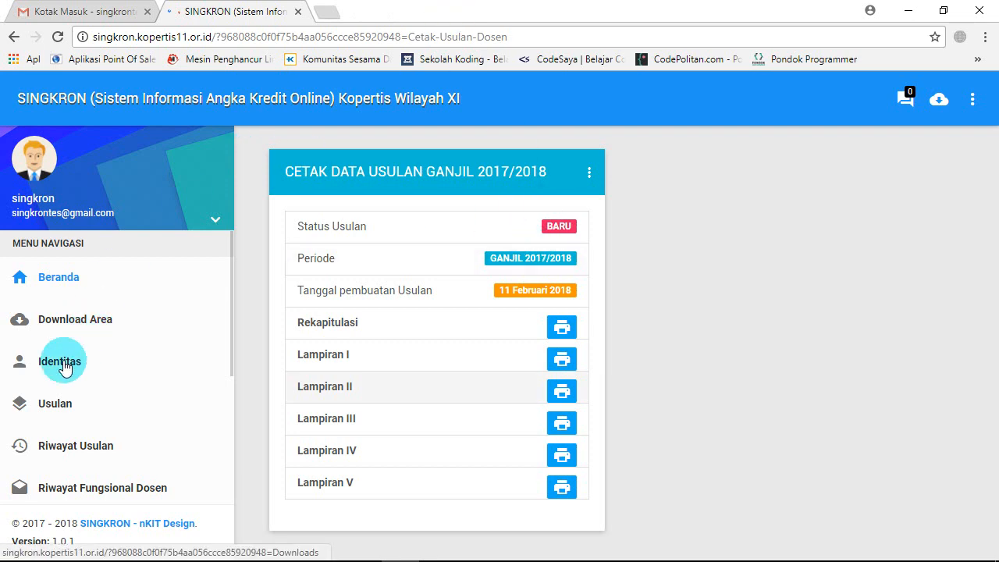
- Return to the proposal form, attach dupak bertandatangan.pdf as the signed DUPAK and submit the proposal
click(50, 418)
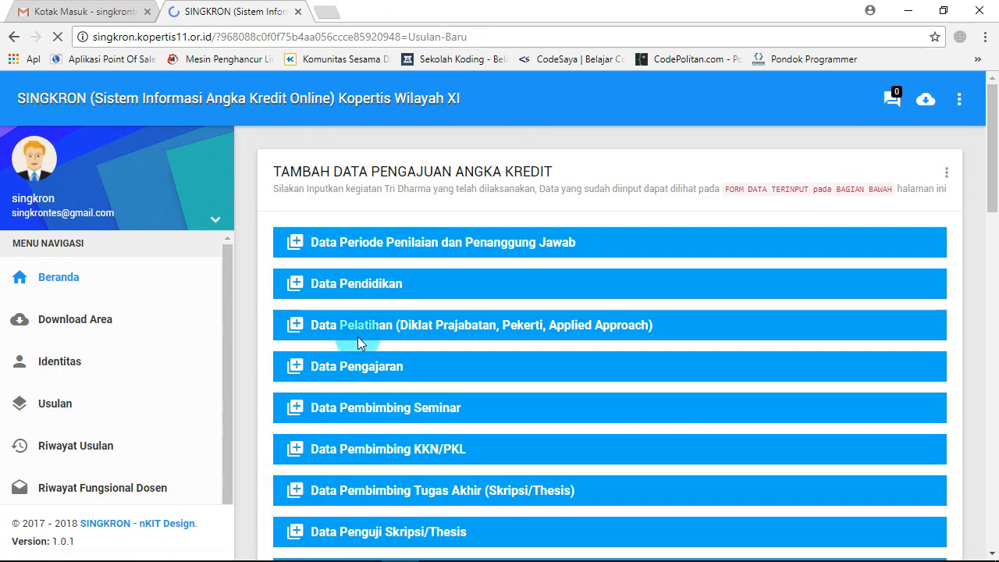
drag(991, 166, 994, 439)
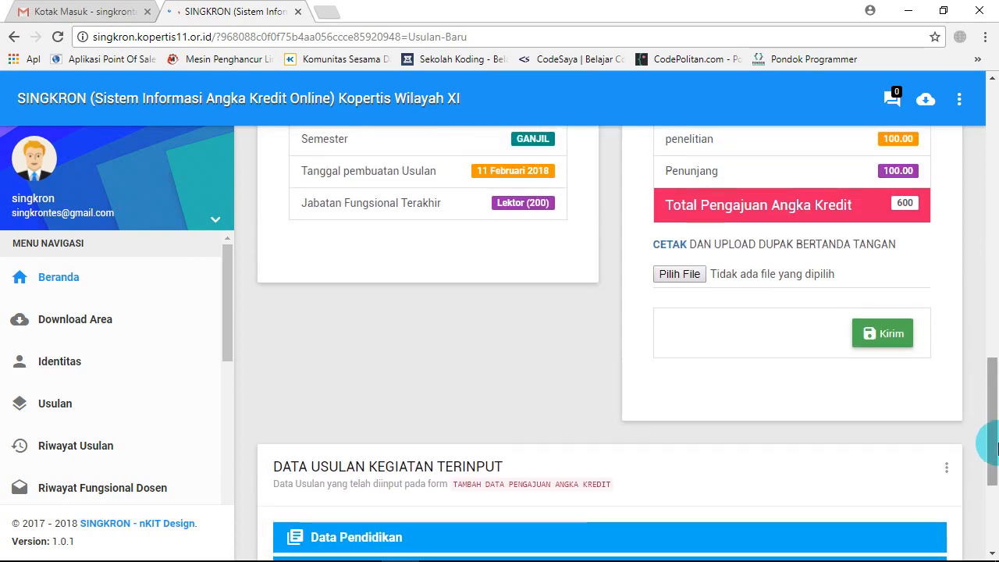
click(680, 275)
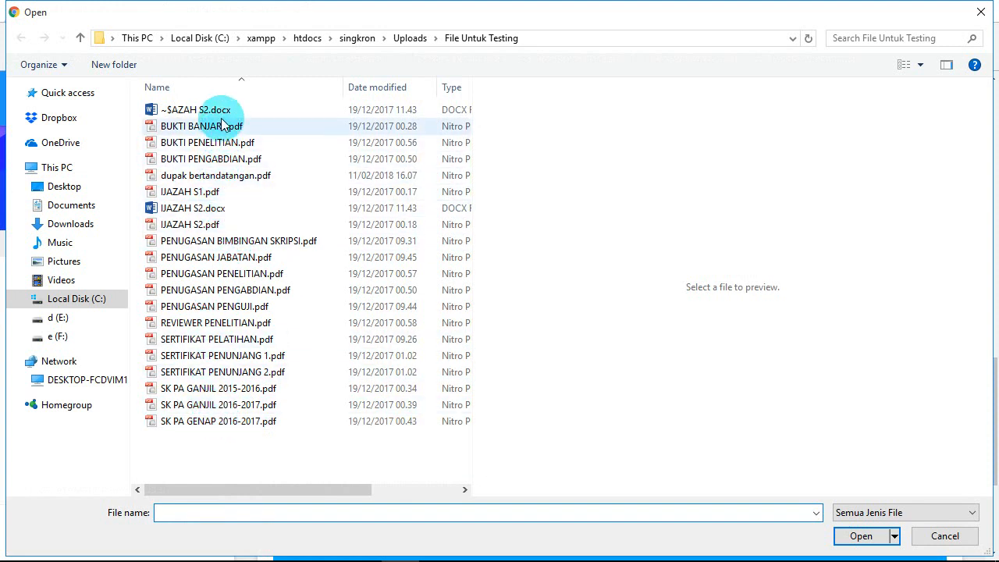
double_click(224, 177)
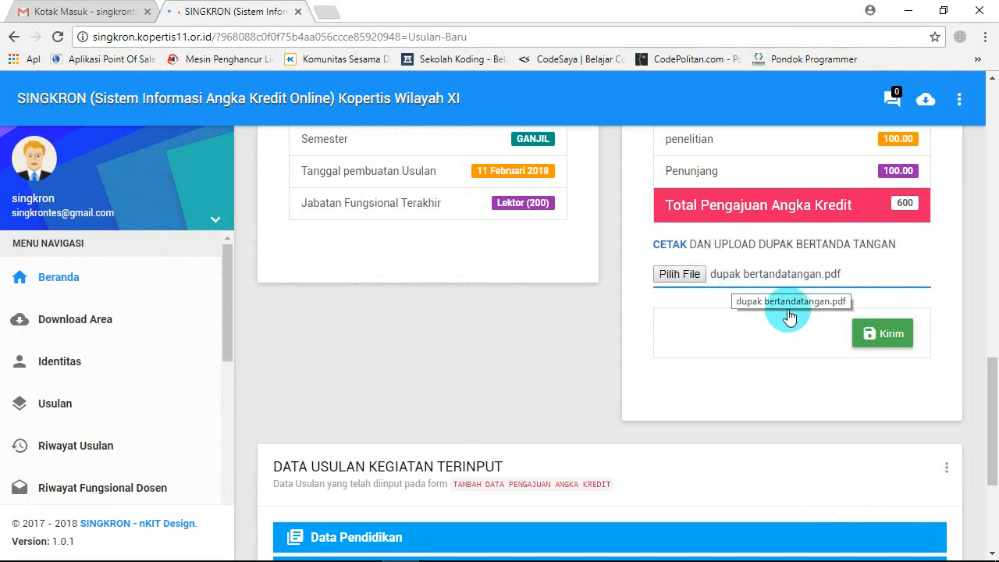
click(879, 334)
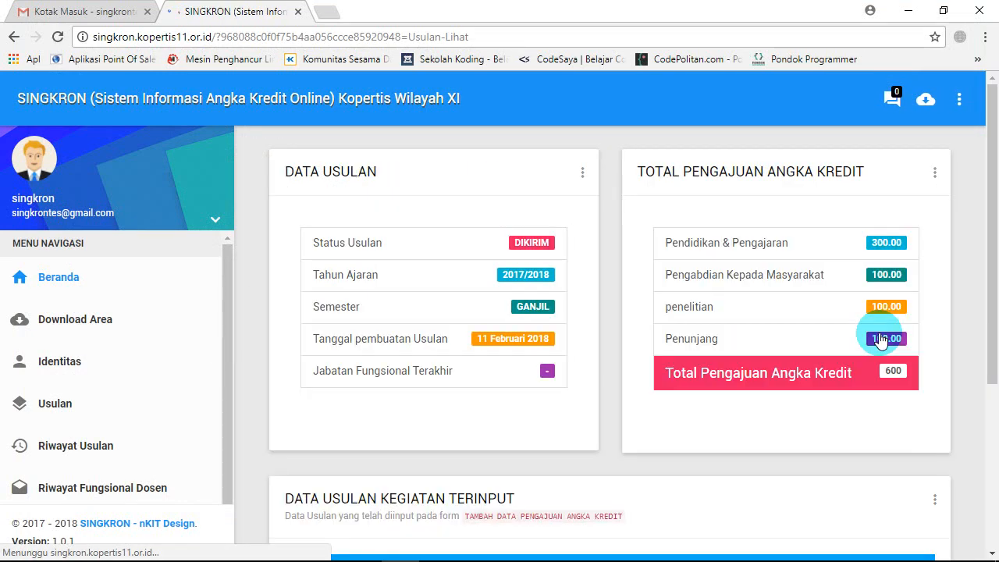
mouse_move(991, 185)
mouse_down()
mouse_move(993, 424)
mouse_move(997, 167)
mouse_up()
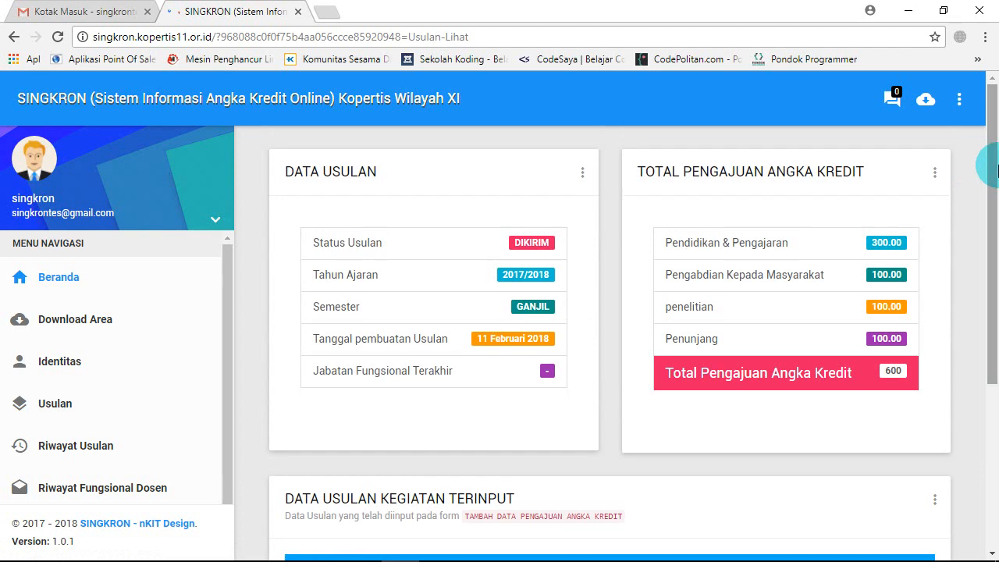